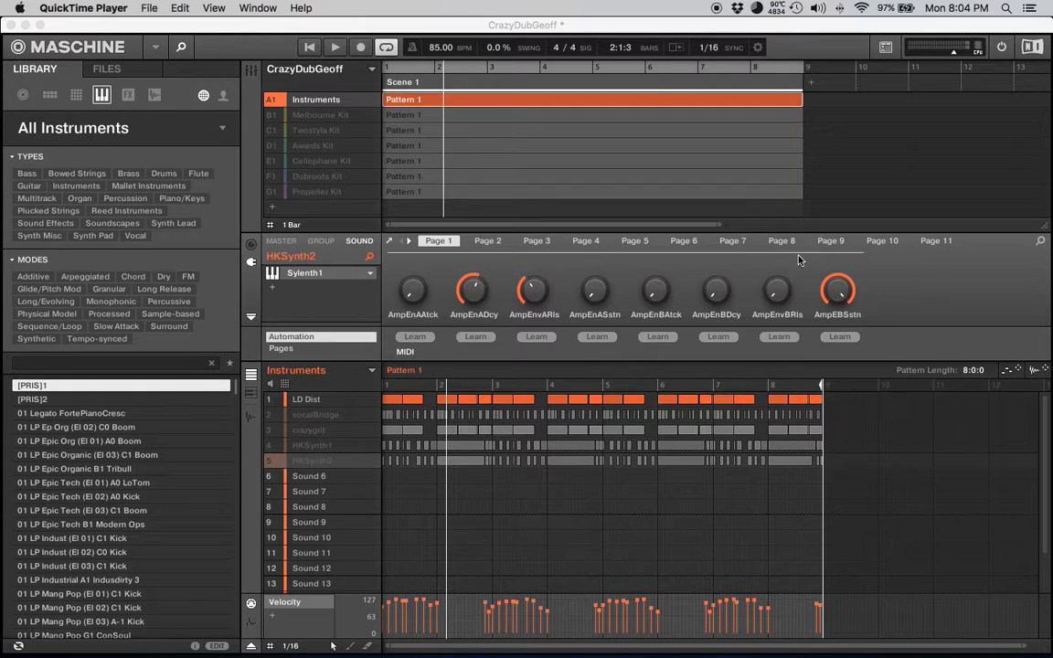
# Step: Examine the patterns of the Propeller, Twostyla and Awards kits and the LD Dist and vocalBridge sounds in the Instruments group
pyautogui.click(329, 114)
pyautogui.click(333, 102)
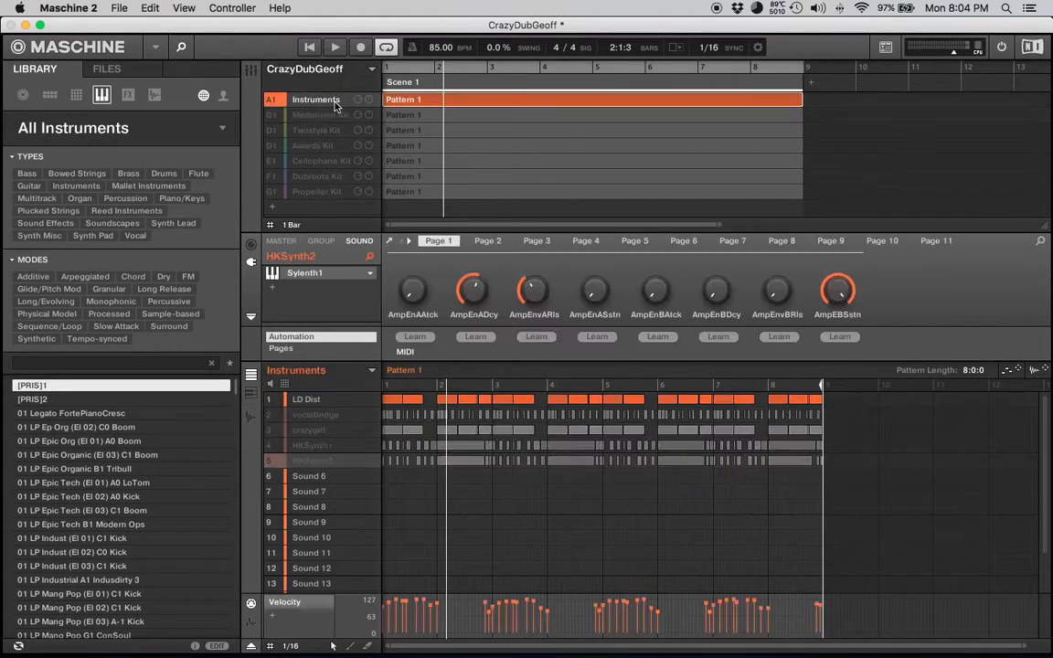
pyautogui.click(334, 192)
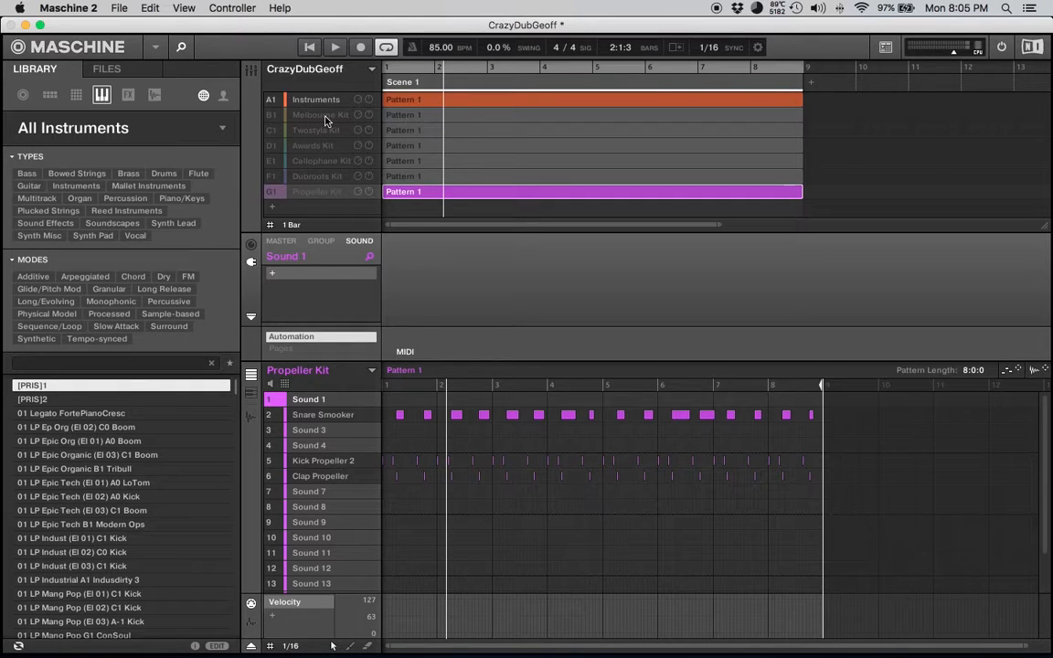
pyautogui.click(325, 117)
pyautogui.click(326, 136)
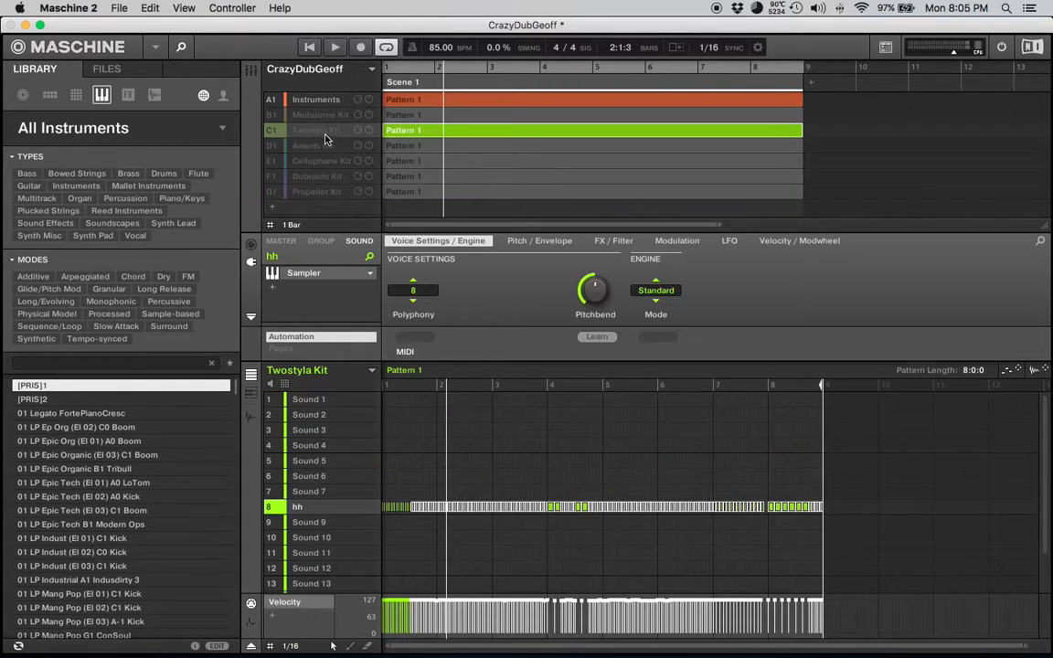
pyautogui.click(323, 145)
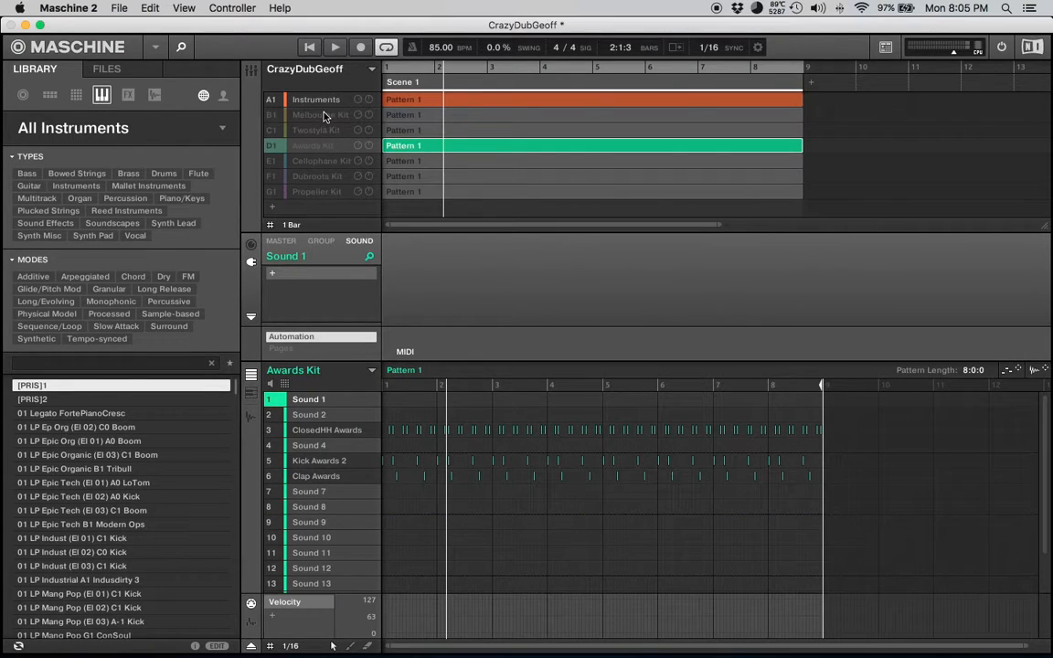
pyautogui.click(316, 99)
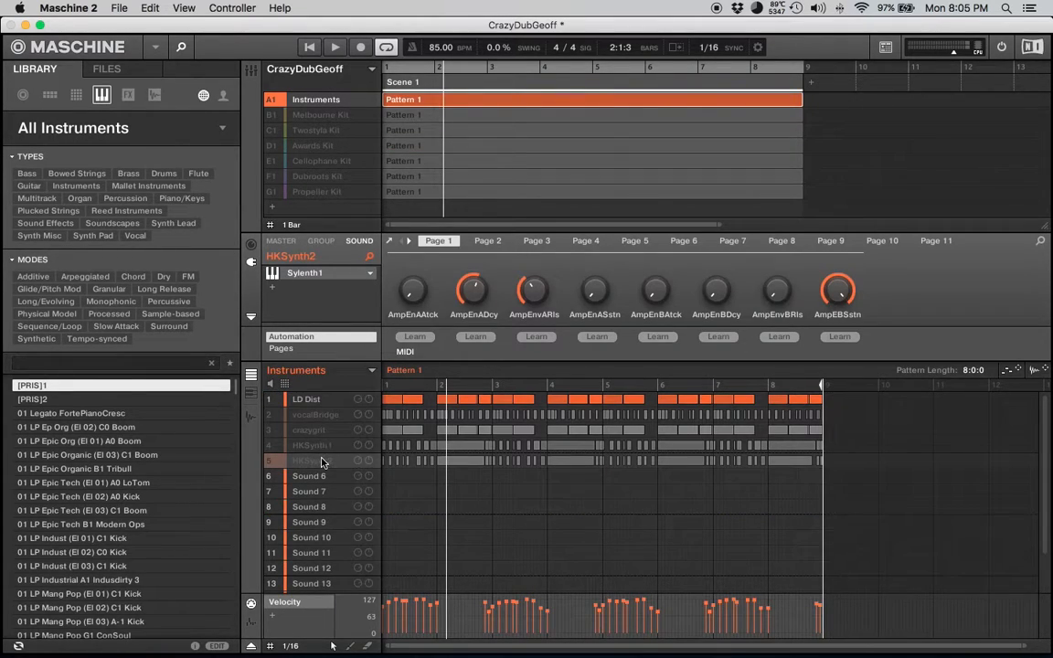
pyautogui.click(306, 400)
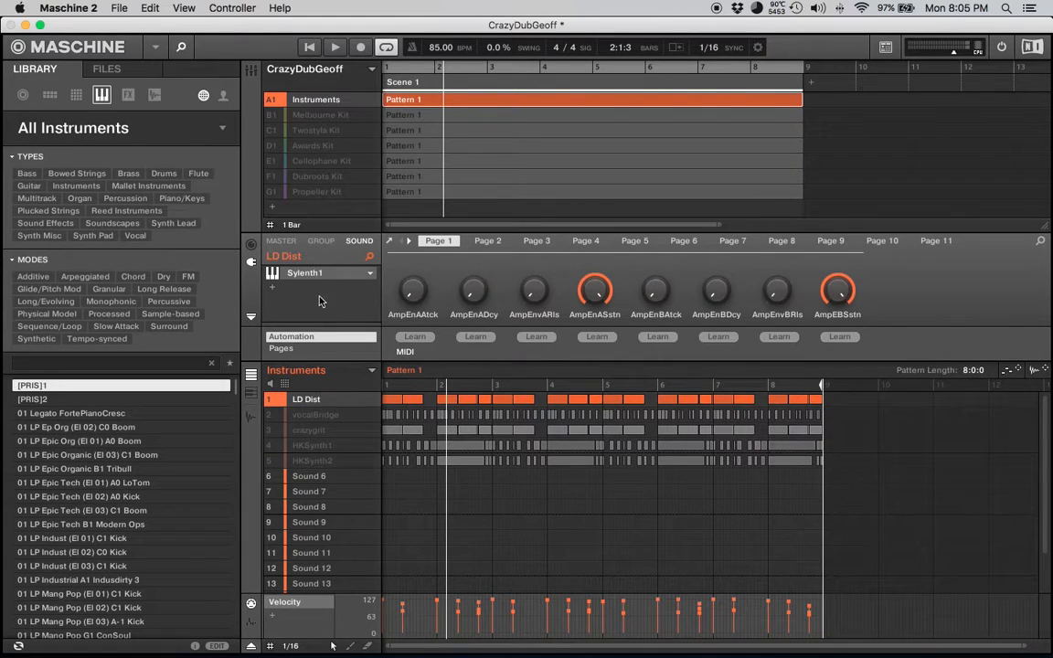
pyautogui.click(321, 417)
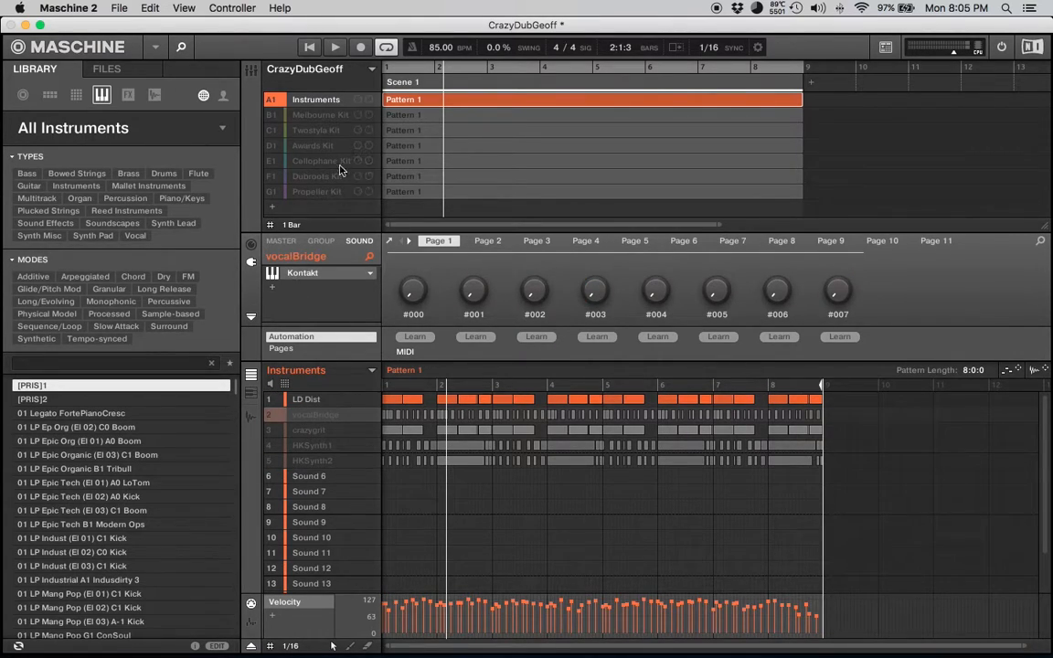
# Step: Reset the empty Sound 8 slot in the Melbourne Kit group
pyautogui.click(322, 122)
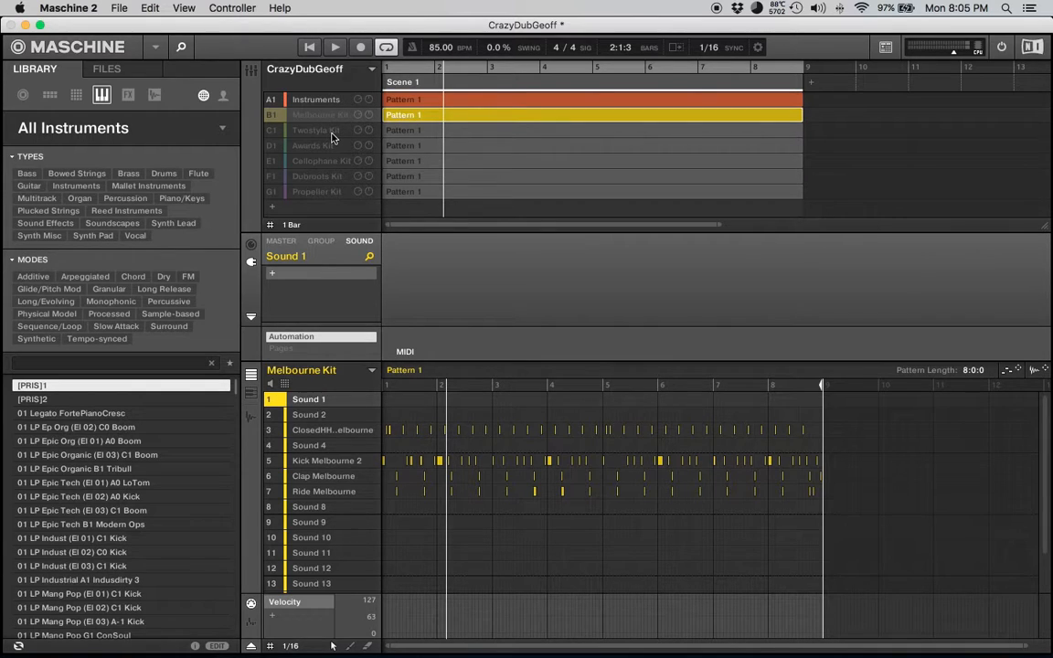
pyautogui.scroll(-1, 267, 503)
pyautogui.scroll(-2, 274, 501)
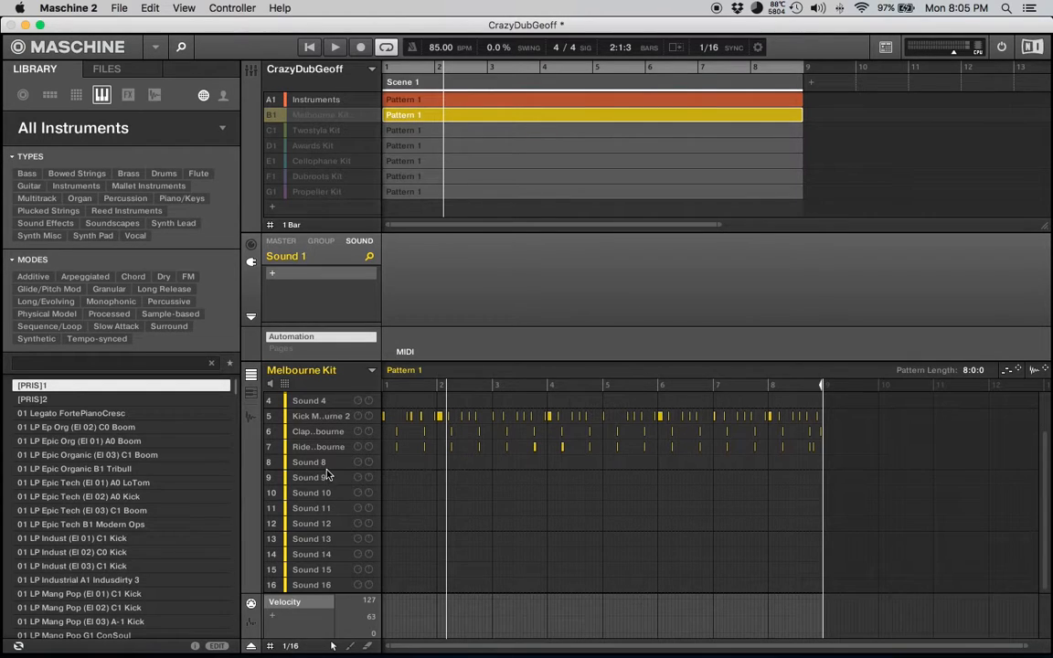
pyautogui.click(315, 464)
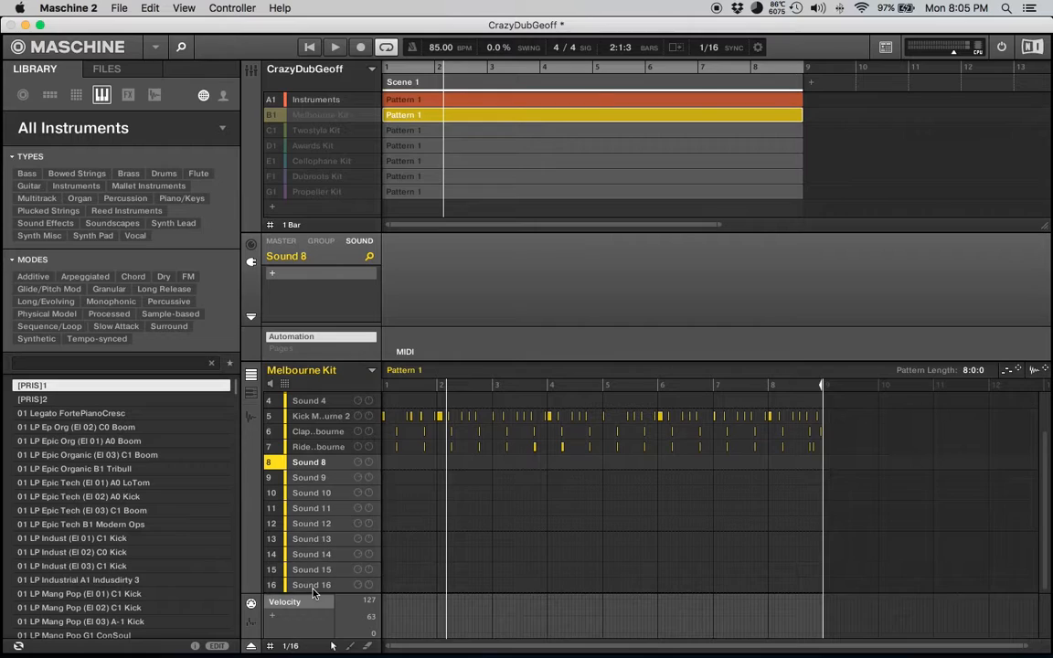
pyautogui.rightClick(323, 468)
pyautogui.click(345, 444)
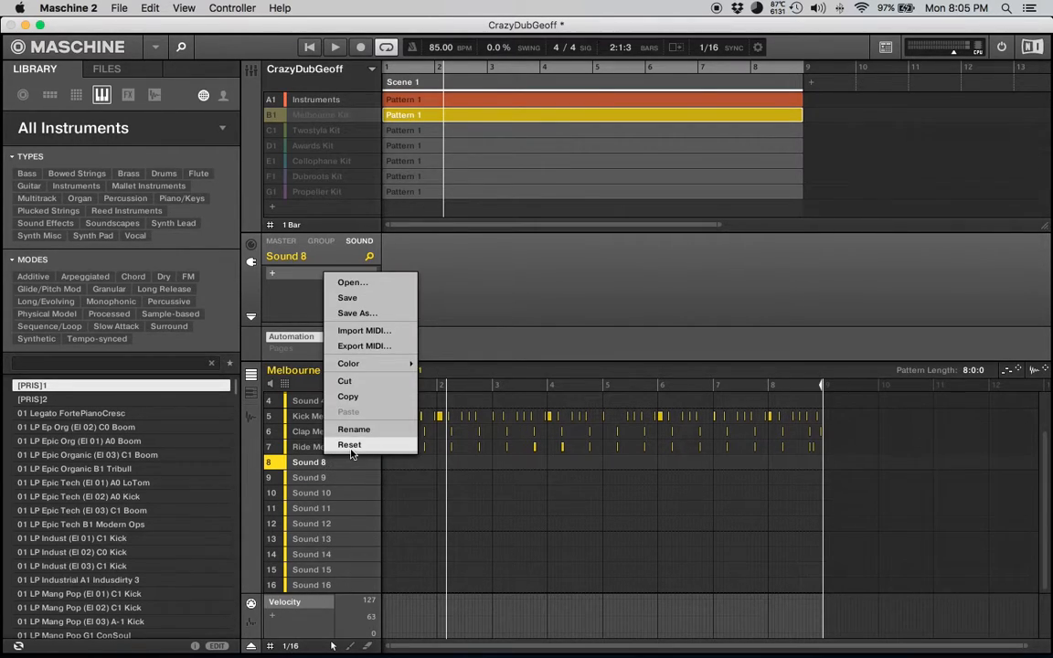
pyautogui.scroll(3, 353, 535)
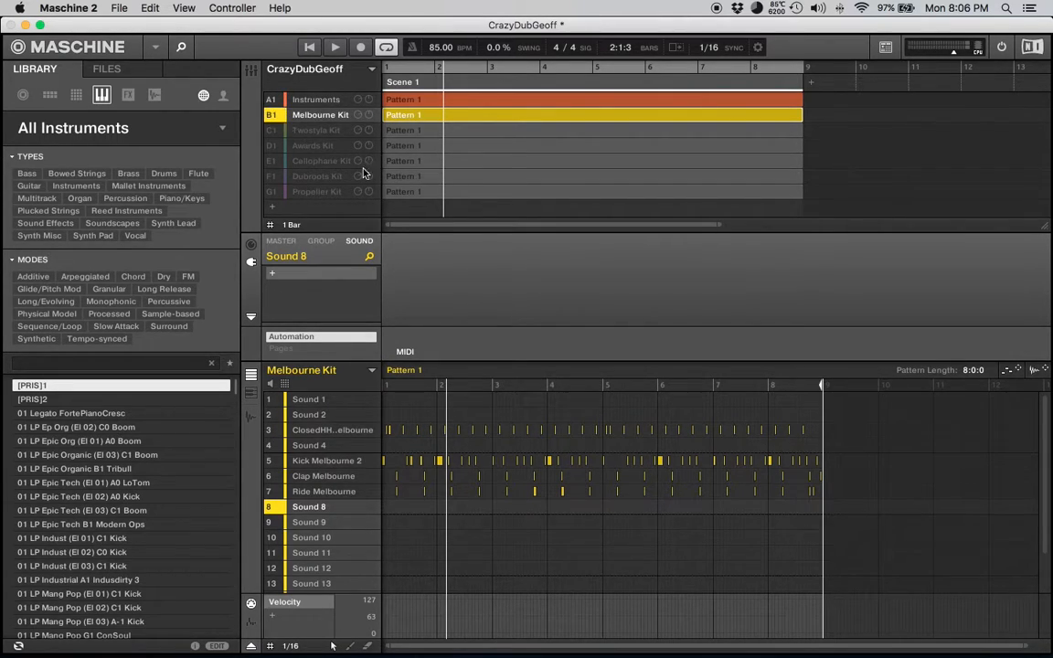
# Step: Start playback and unmute vocalBridge, crazygrit, HKSynth1 and HKSynth2 in the Instruments group
pyautogui.click(315, 99)
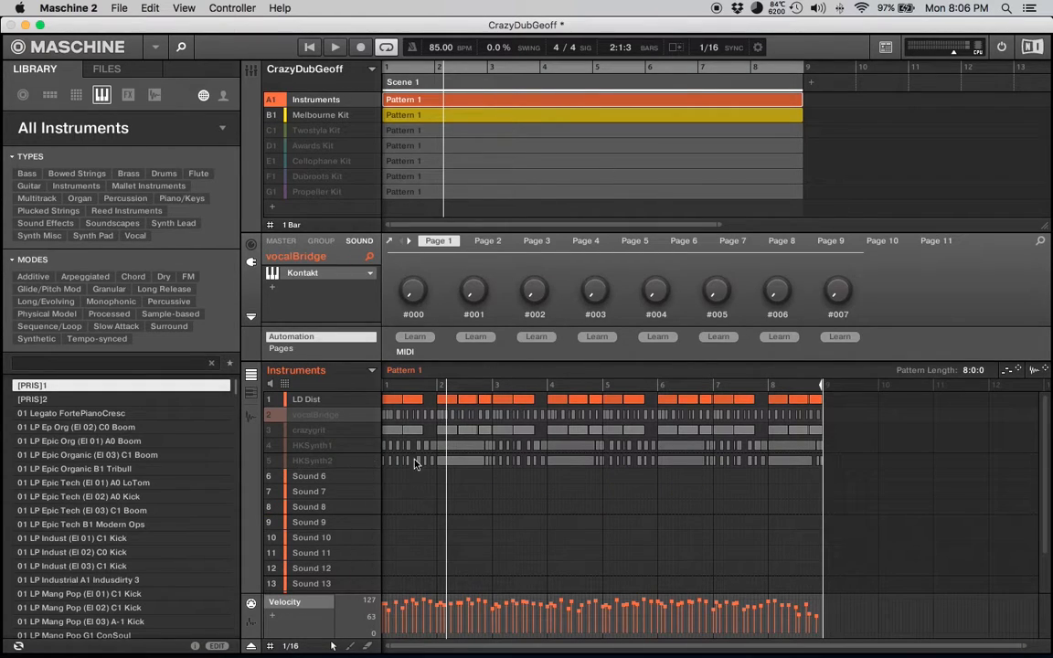
pyautogui.click(280, 416)
pyautogui.press('space')
pyautogui.click(271, 432)
pyautogui.click(271, 447)
pyautogui.click(271, 462)
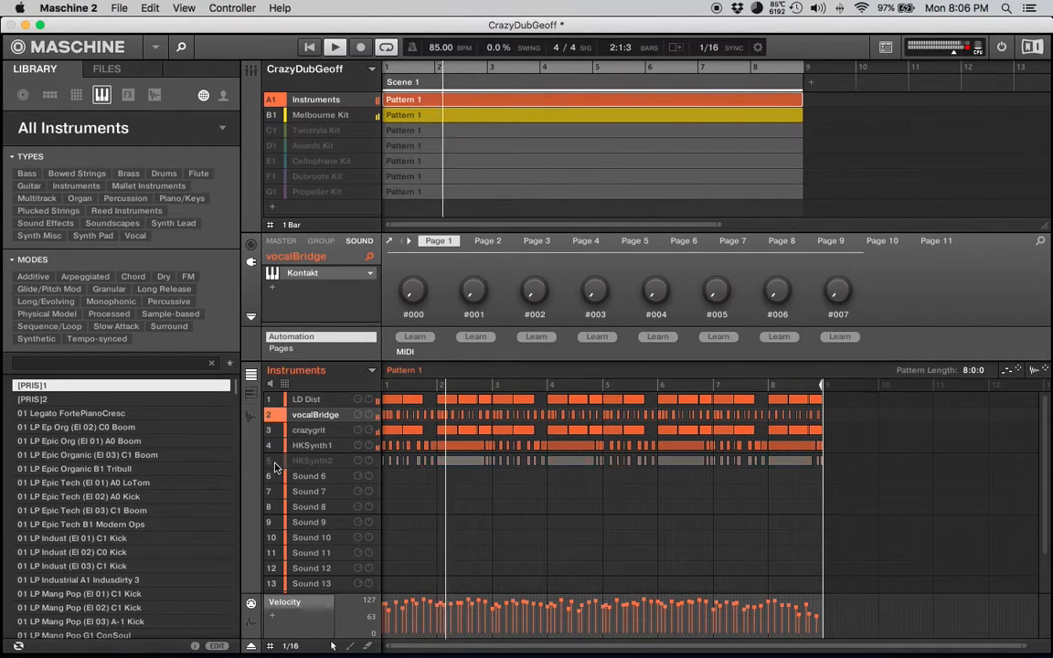
# Step: Unmute the Twostyla, Awards, Cellophane, Dubroots and Propeller kit groups during playback
pyautogui.click(275, 130)
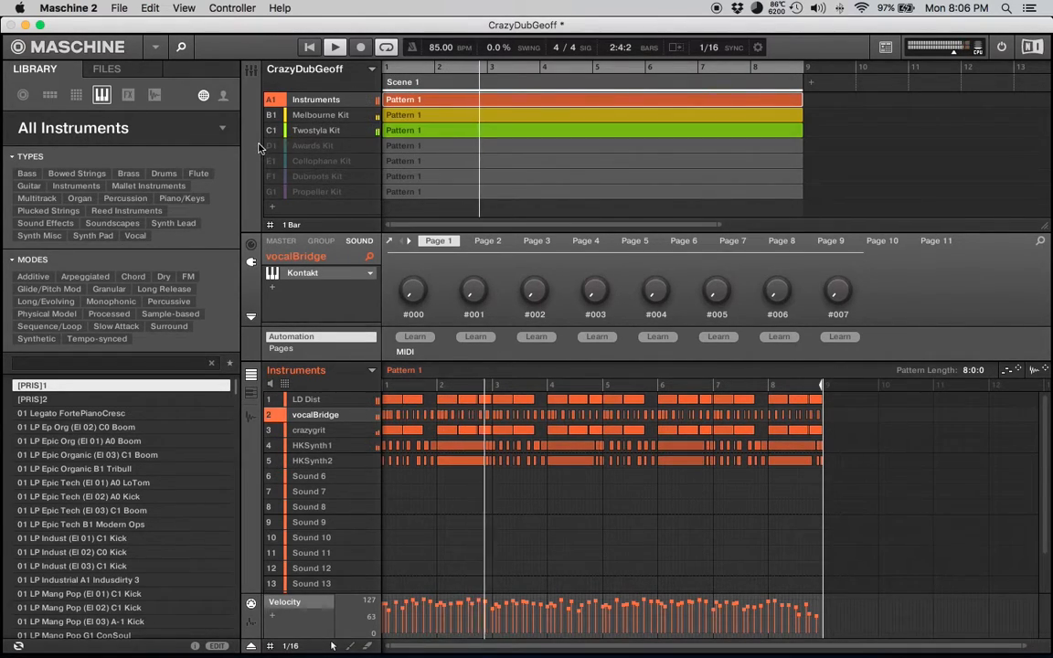
pyautogui.click(274, 146)
pyautogui.click(274, 161)
pyautogui.click(274, 176)
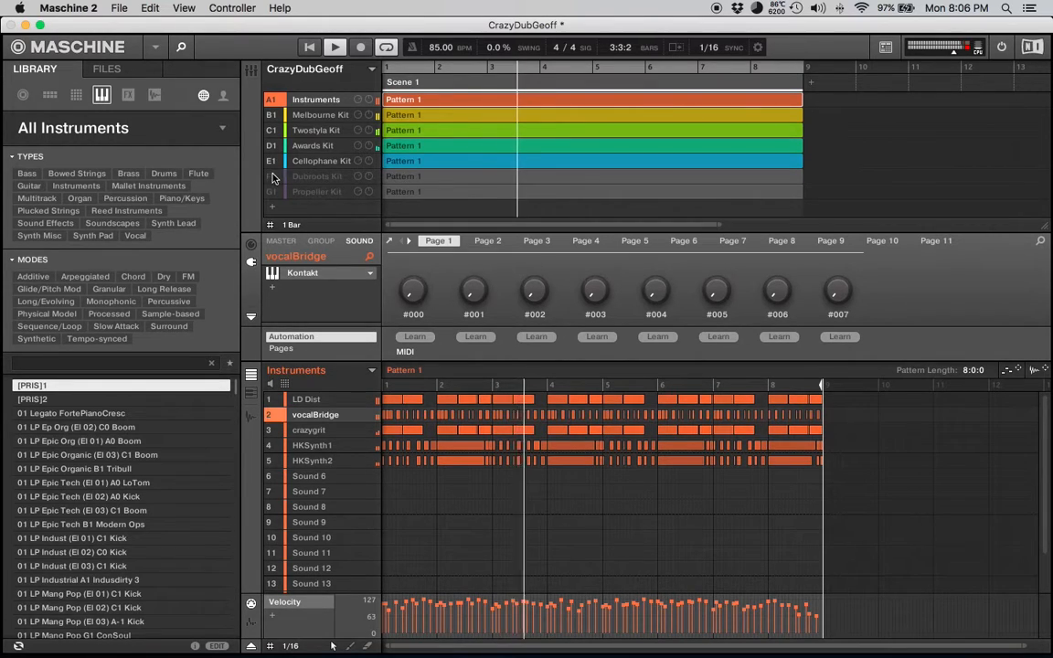
pyautogui.click(274, 192)
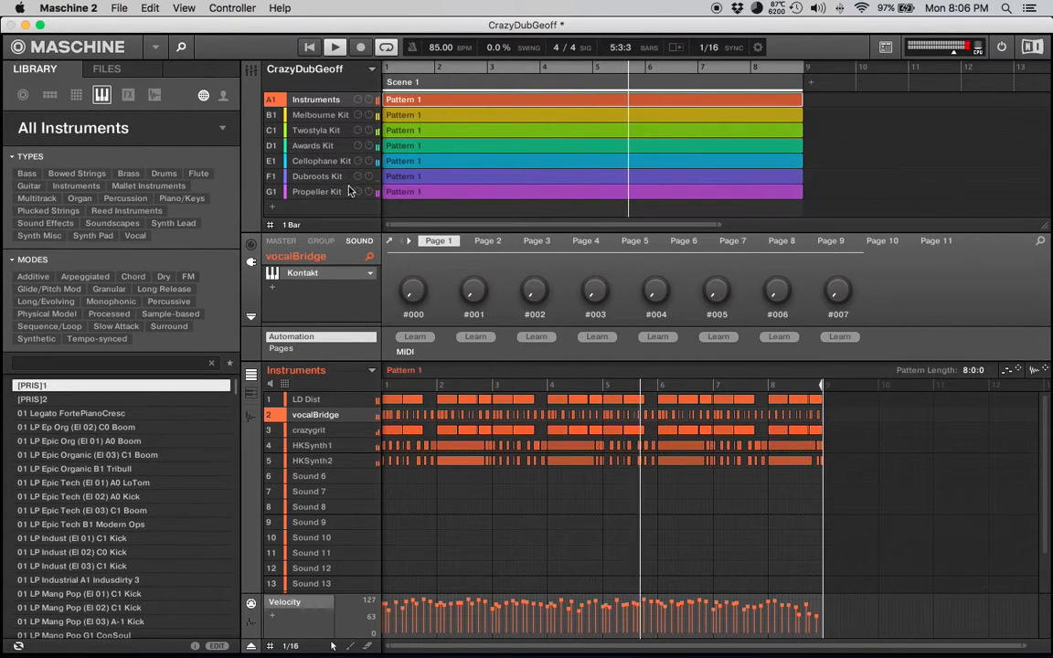
# Step: Examine the sound slots and patterns of the Melbourne Kit and Instruments groups
pyautogui.click(318, 116)
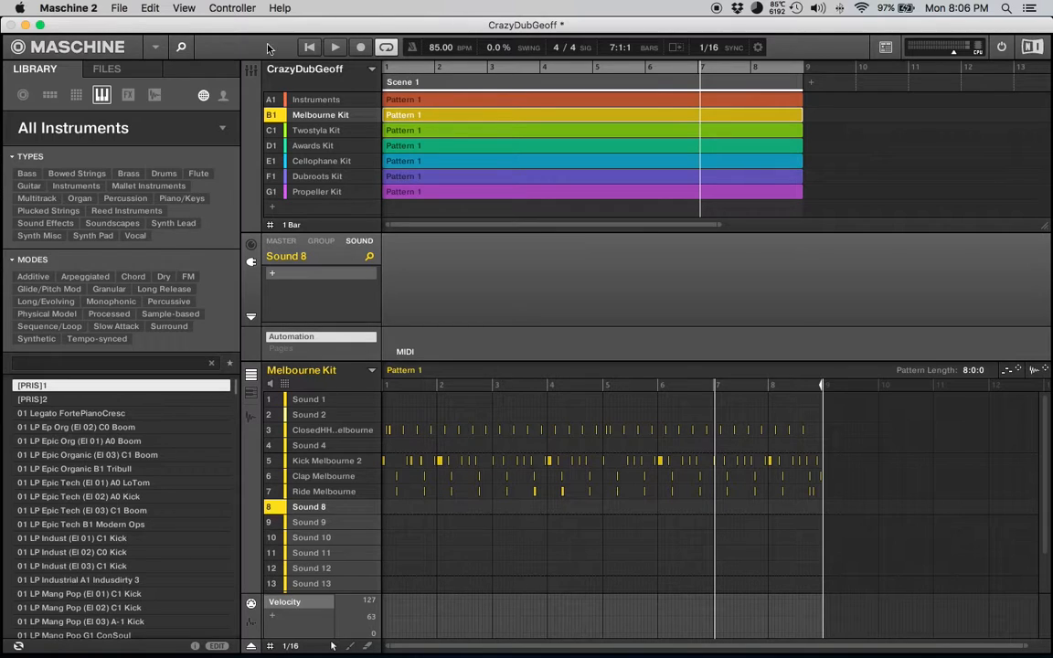
pyautogui.click(118, 7)
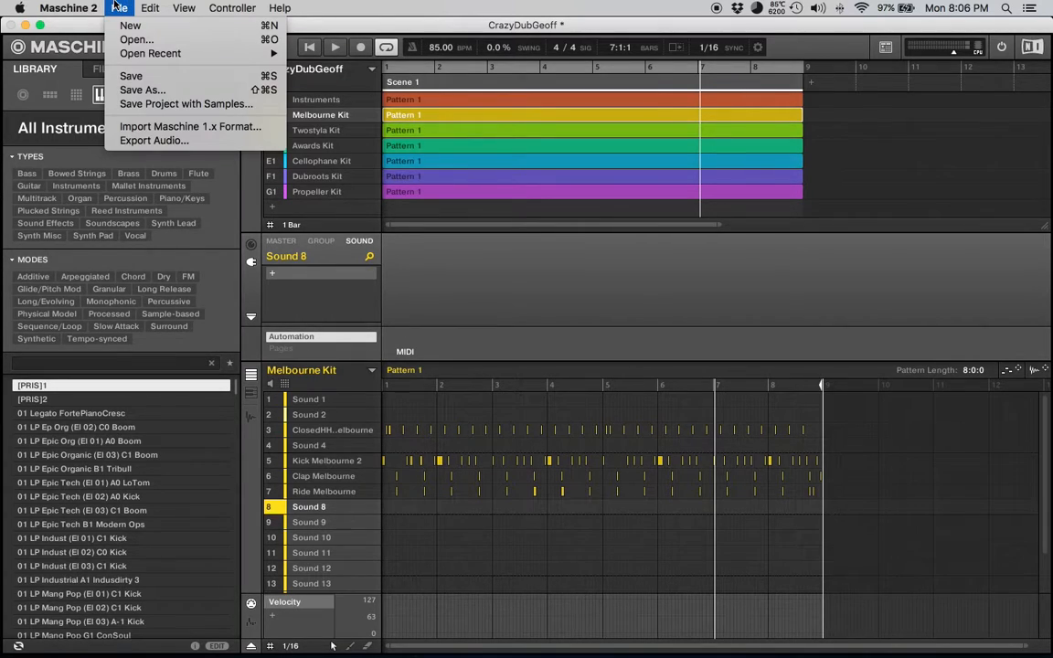
pyautogui.click(381, 203)
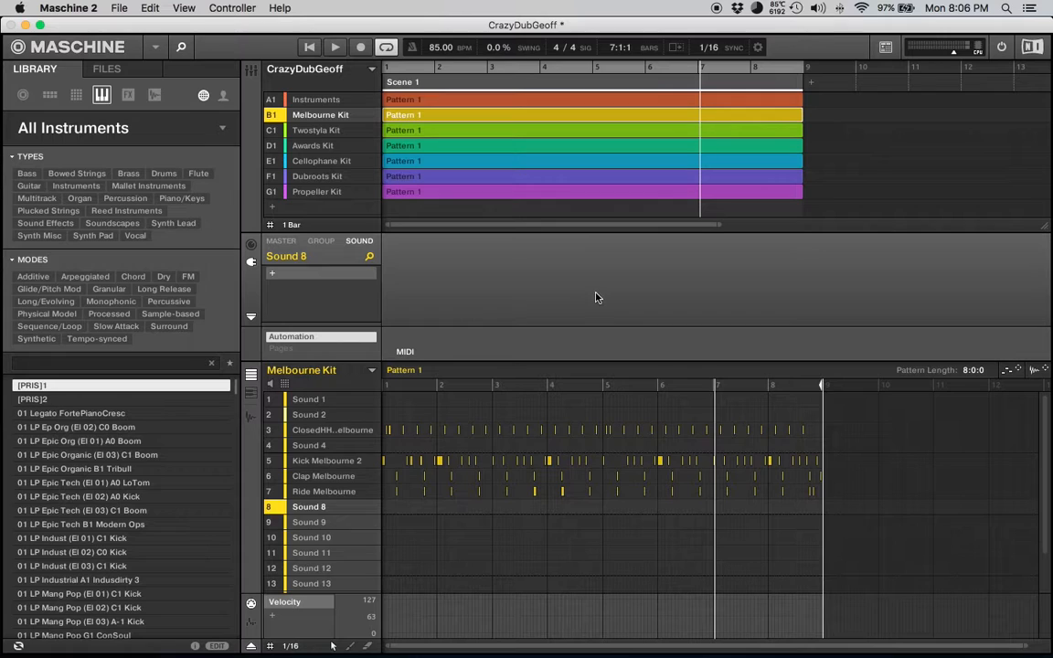
pyautogui.click(311, 100)
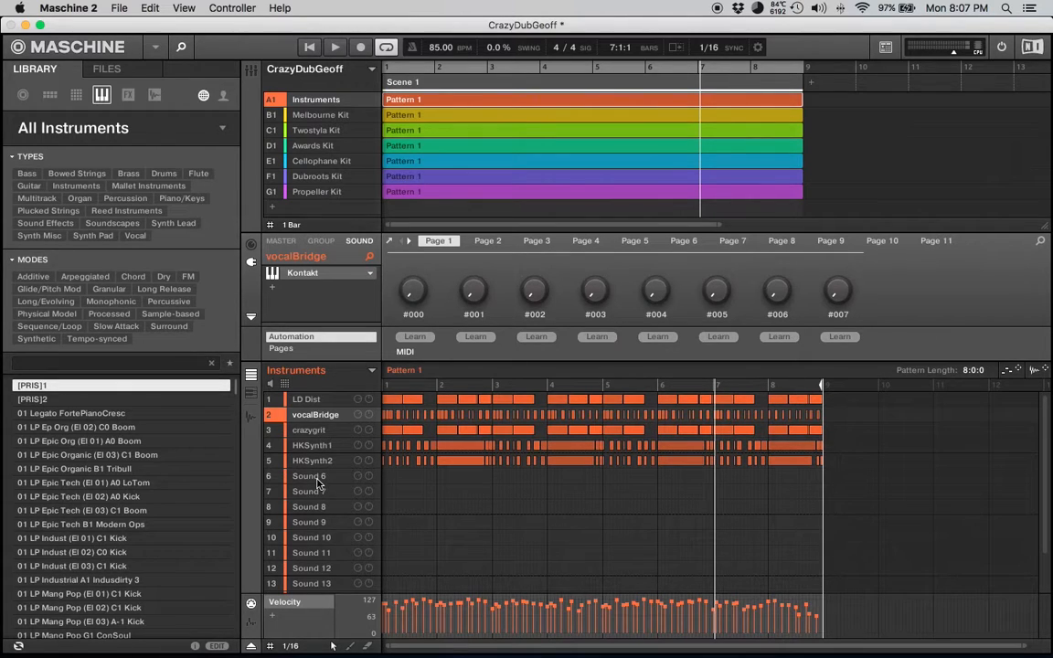
pyautogui.scroll(-3, 288, 507)
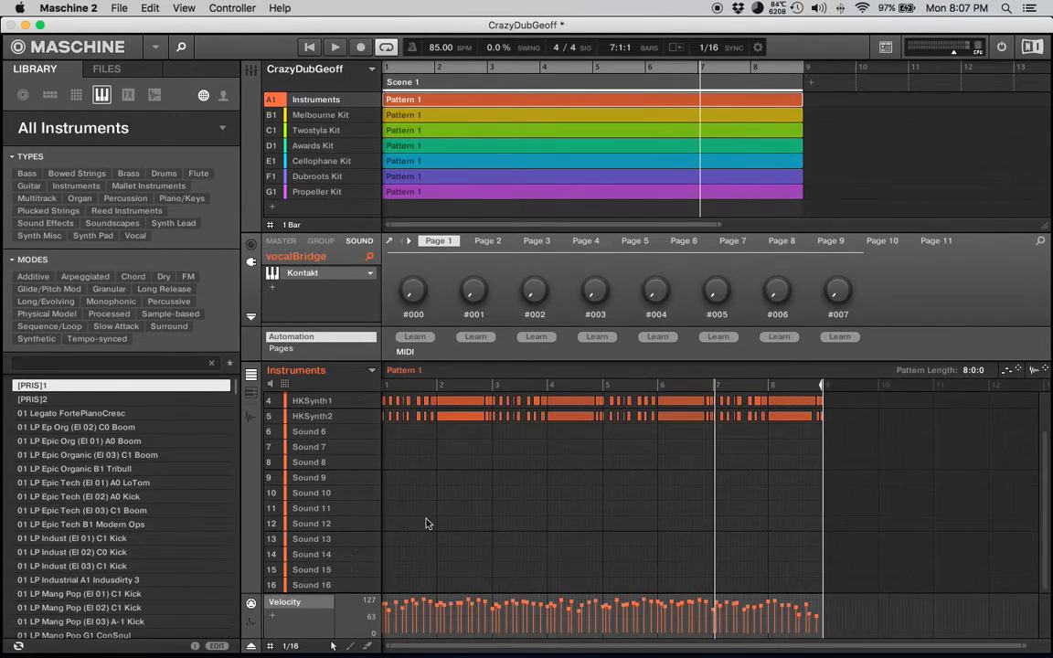
pyautogui.scroll(3, 701, 490)
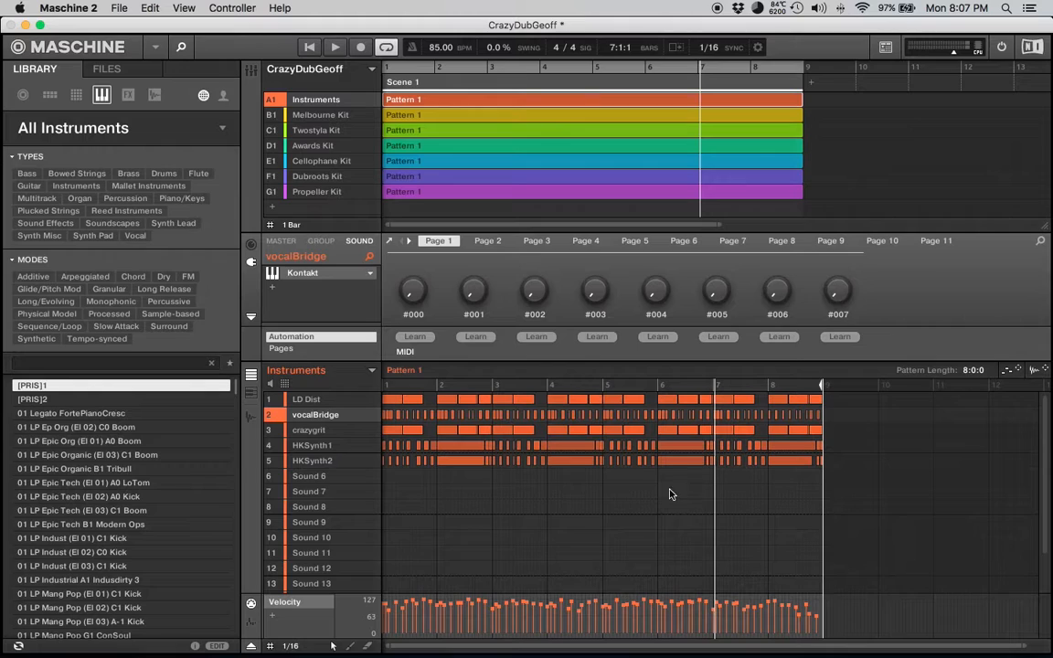
pyautogui.click(295, 114)
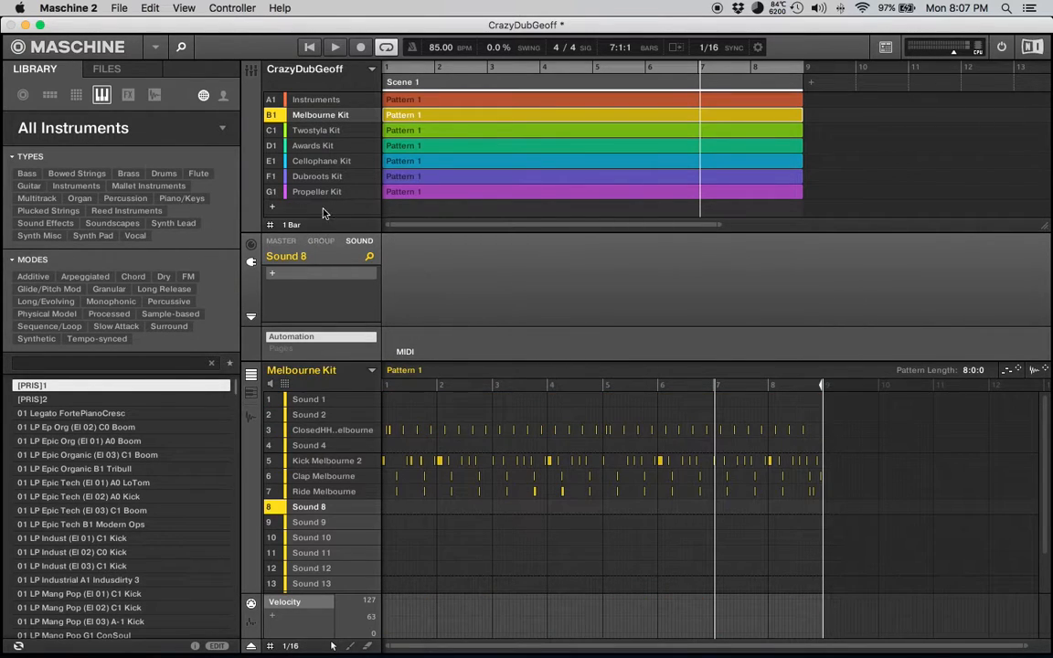
# Step: Add a new empty group H1 below the Propeller Kit and select it
pyautogui.click(317, 206)
pyautogui.click(300, 163)
pyautogui.click(303, 116)
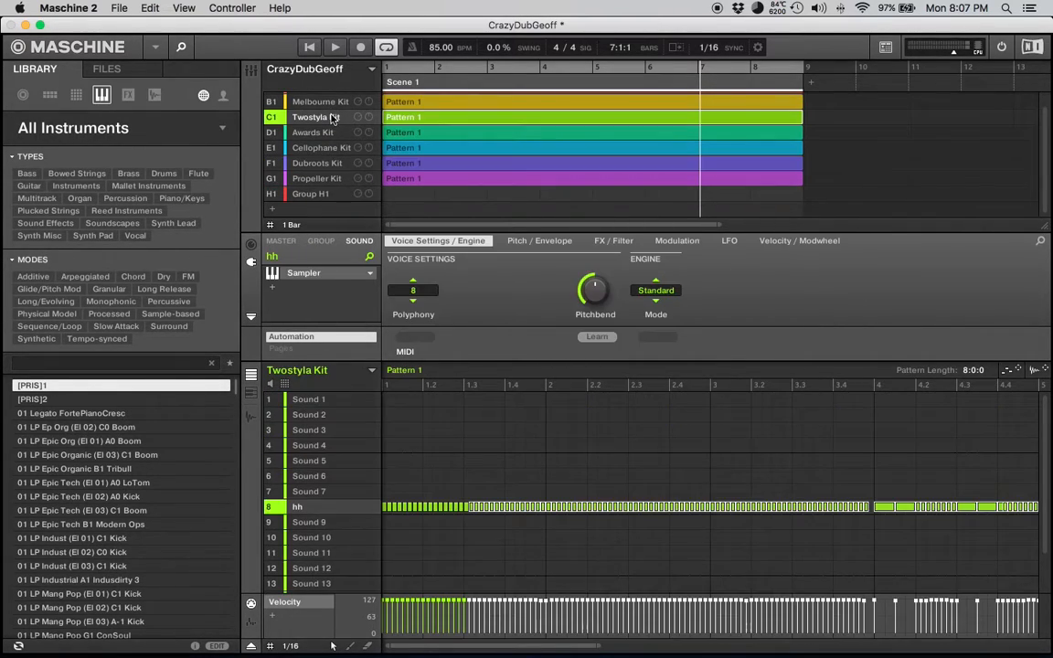
pyautogui.click(316, 147)
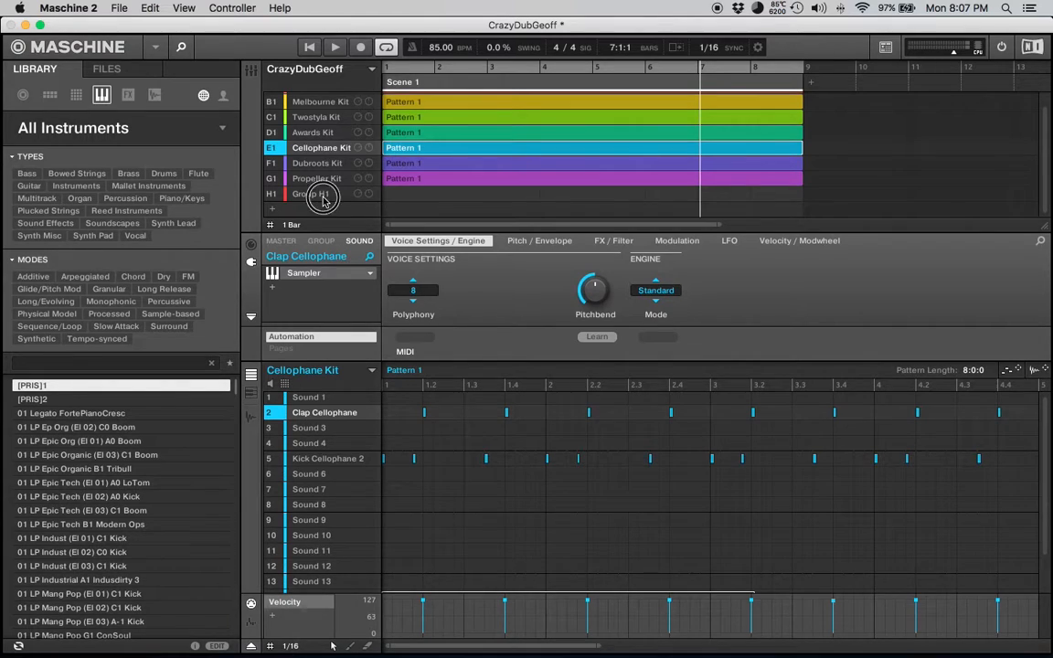
pyautogui.click(325, 193)
# Step: Filter the library's groups to the Magnate Hustle product and load its Chemistry Kit into group H1
pyautogui.click(101, 121)
pyautogui.click(75, 95)
pyautogui.click(91, 128)
pyautogui.click(54, 97)
pyautogui.click(52, 97)
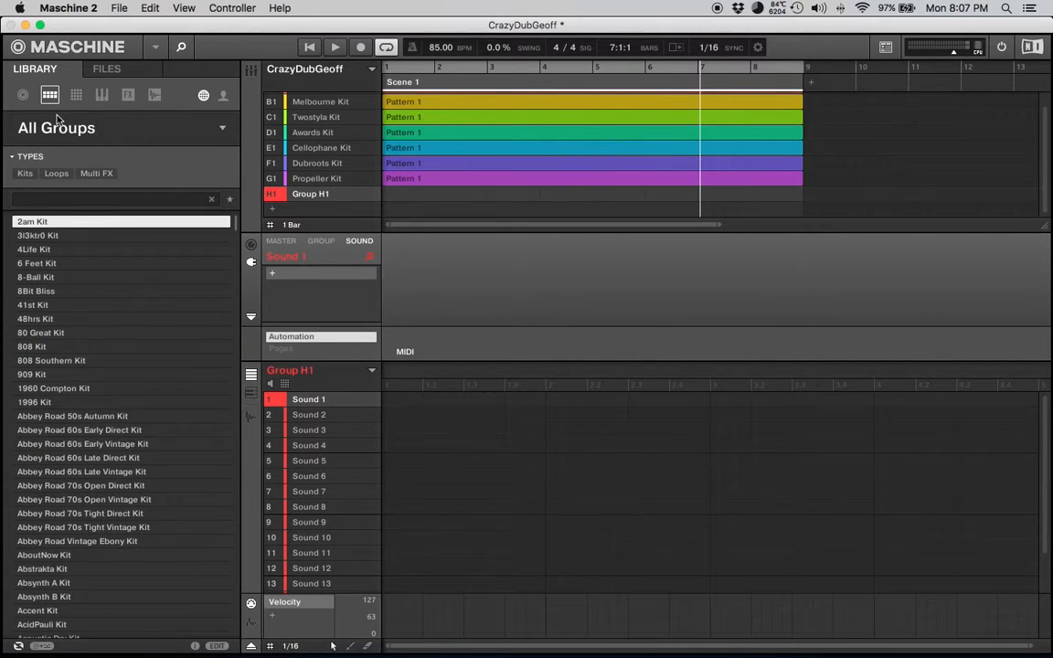
pyautogui.click(60, 124)
pyautogui.click(110, 285)
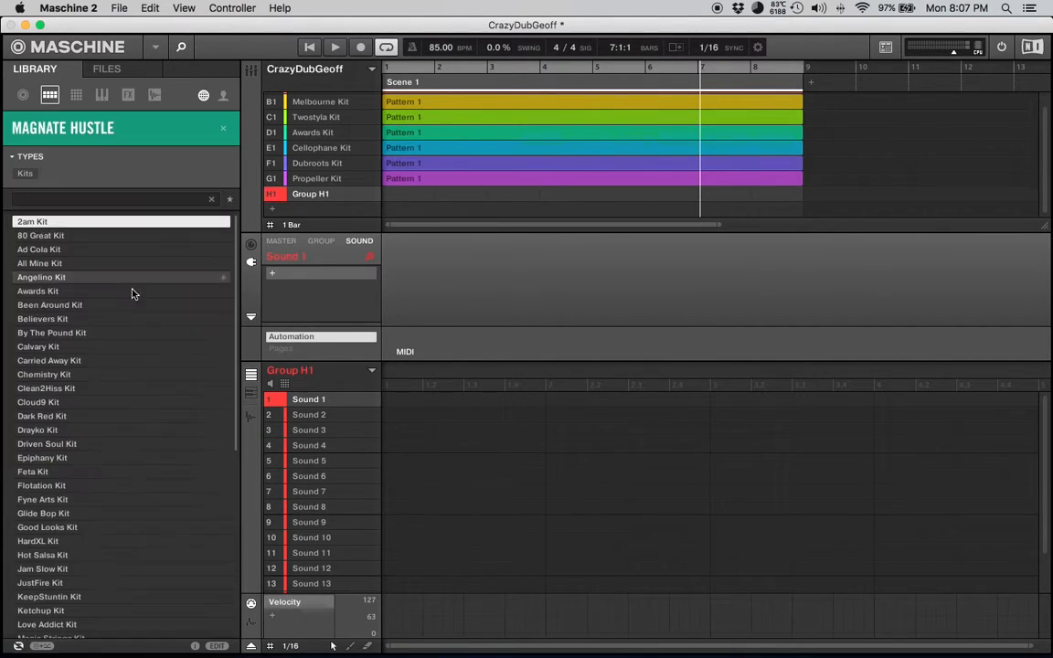
pyautogui.click(95, 375)
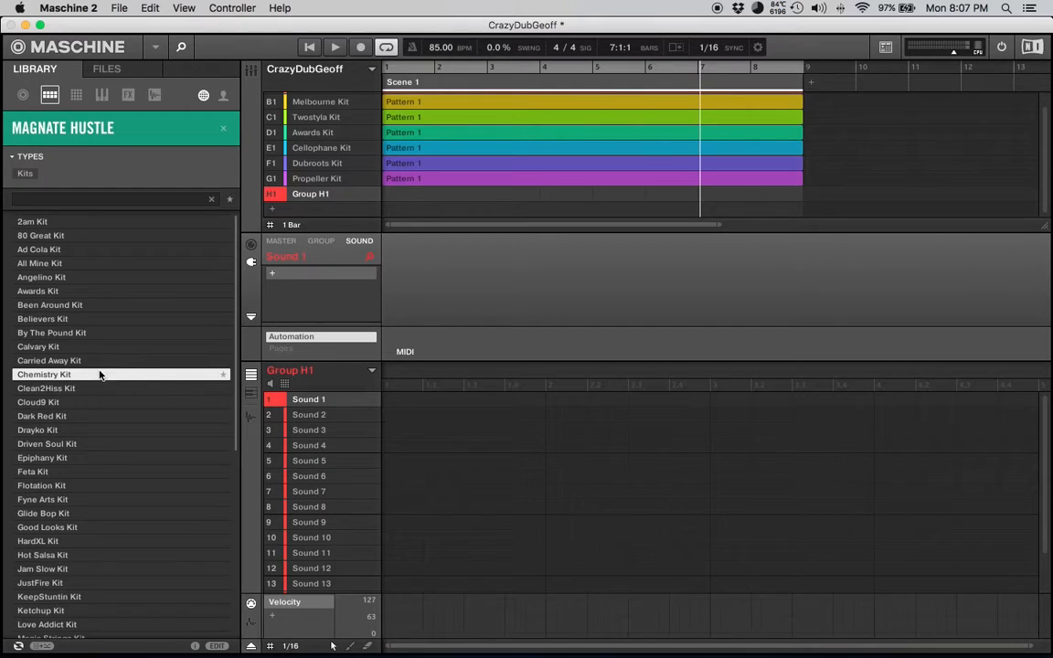
# Step: Create an empty Pattern 1 for the Chemistry Kit group
pyautogui.click(311, 415)
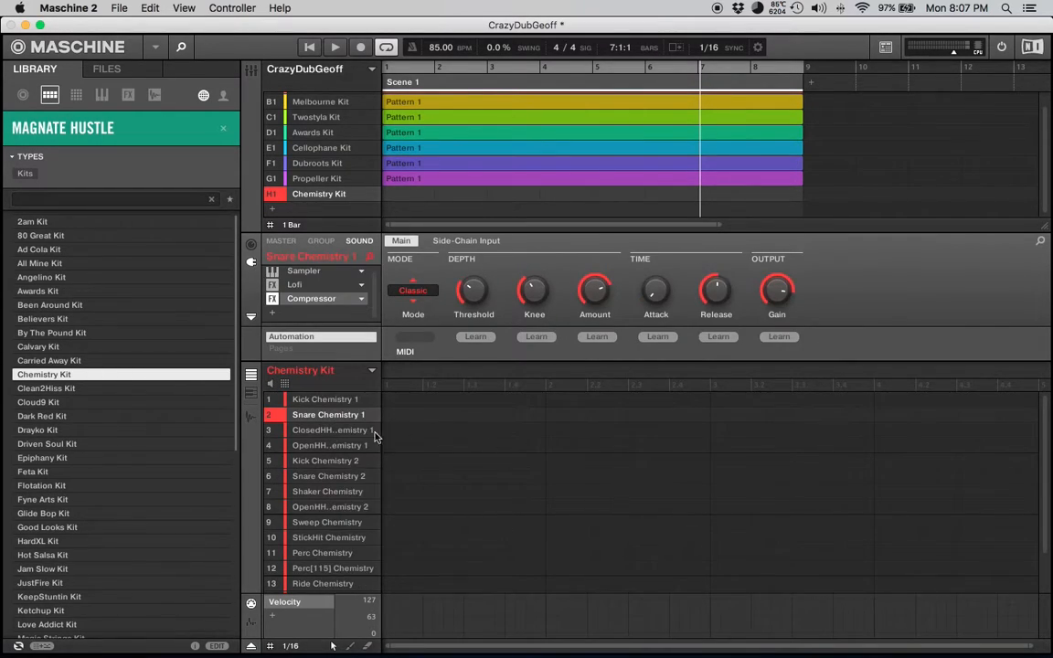
pyautogui.click(724, 447)
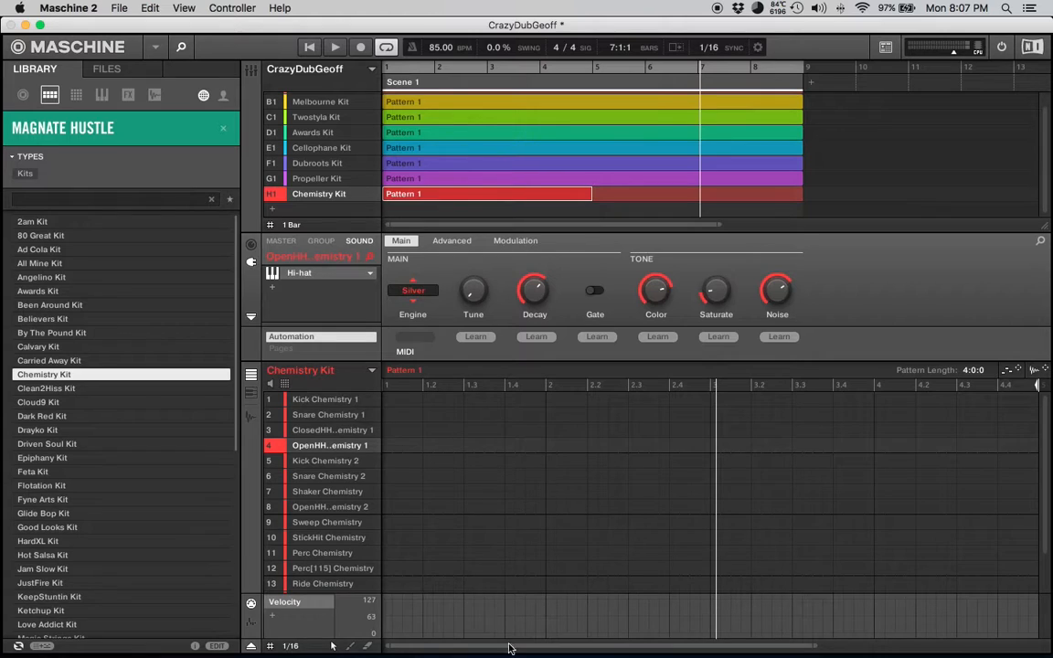
pyautogui.moveTo(487, 646); pyautogui.dragTo(487, 645)
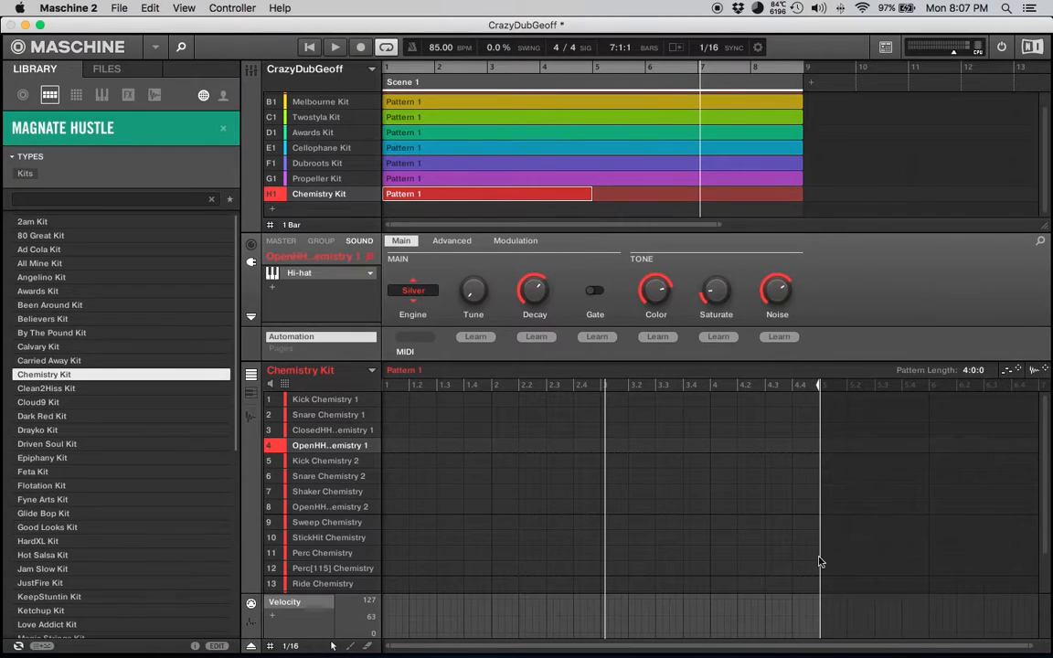
# Step: Show the Dubroots Kit group's pattern and select all of its notes
pyautogui.click(318, 163)
pyautogui.click(524, 489)
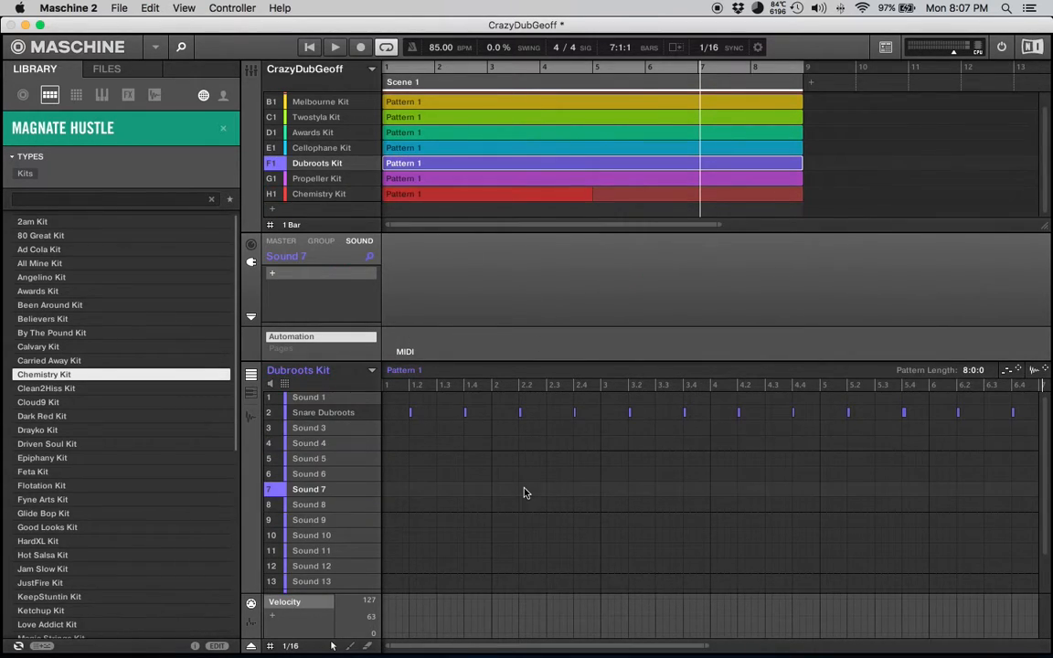
pyautogui.press('super+a')
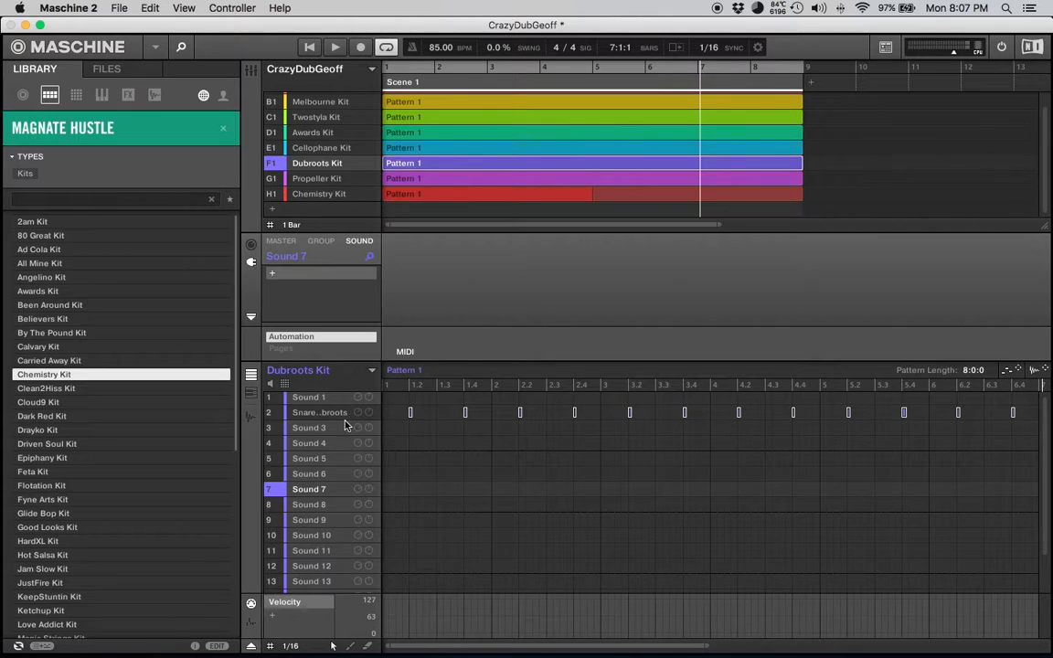
# Step: Delete the Chemistry Kit group from the project and select the Instruments group
pyautogui.click(317, 194)
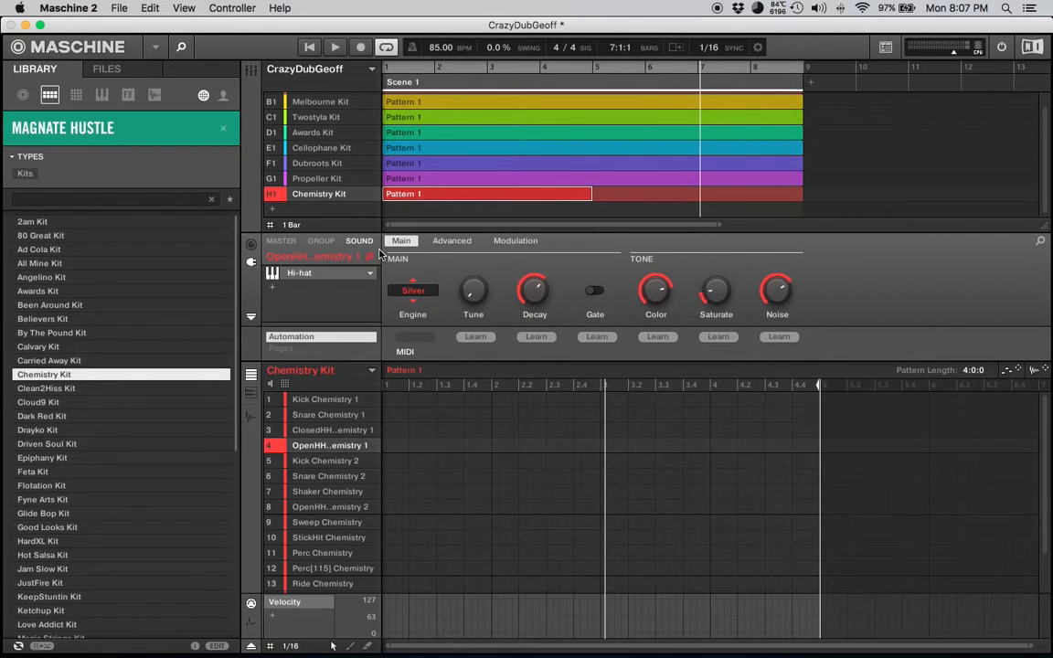
pyautogui.press('Delete')
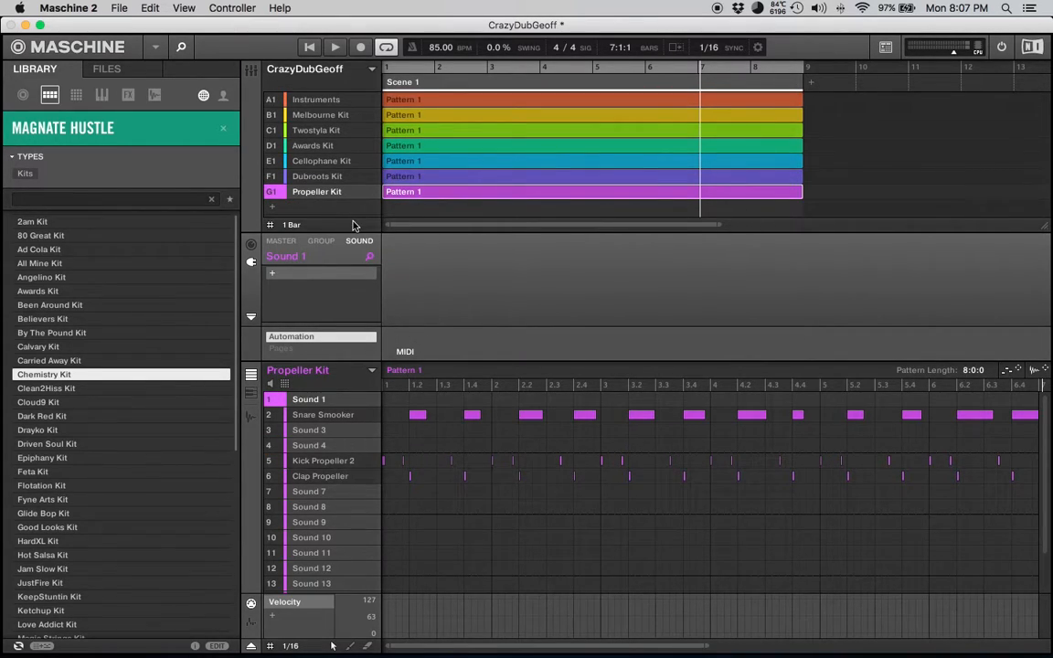
pyautogui.click(294, 100)
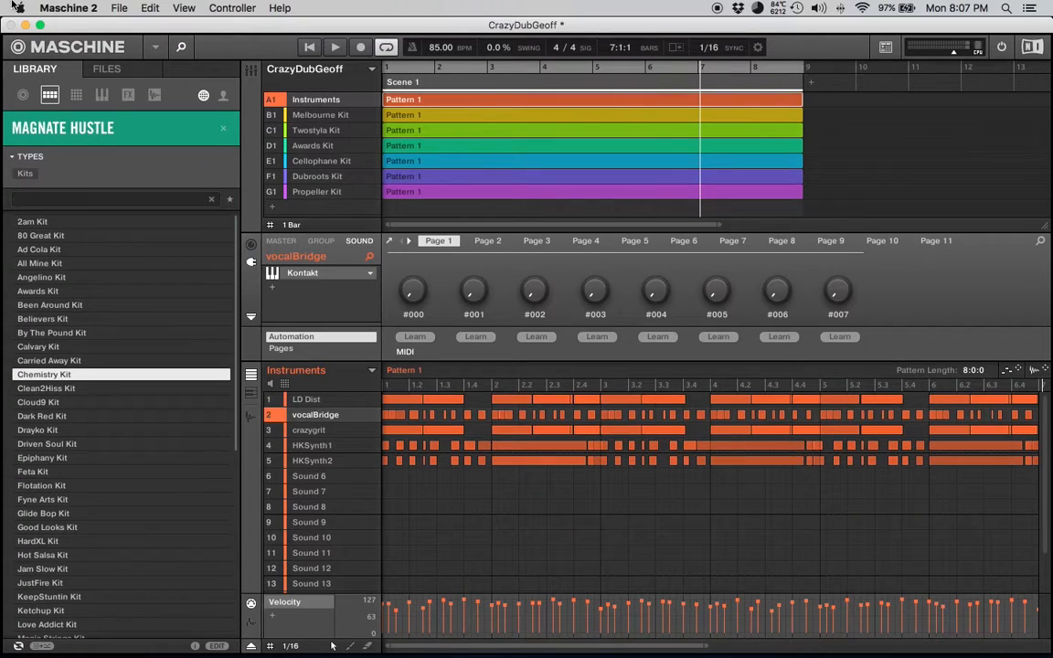
# Step: Open the audio export settings and check the range choices, keeping Loop
pyautogui.click(117, 4)
pyautogui.click(94, 4)
pyautogui.click(120, 6)
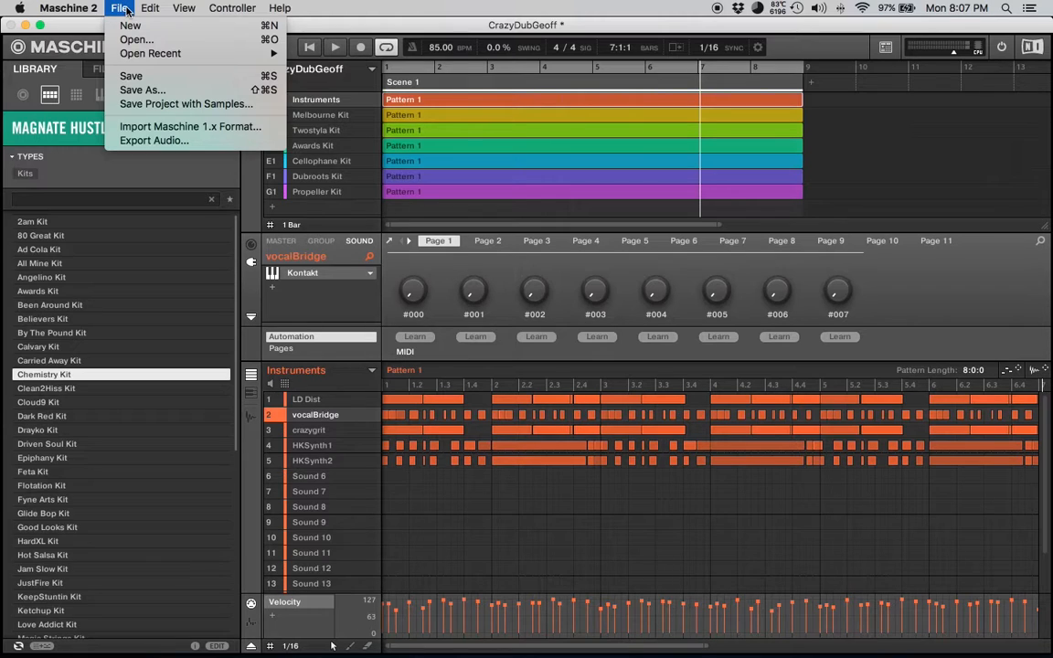
pyautogui.click(192, 140)
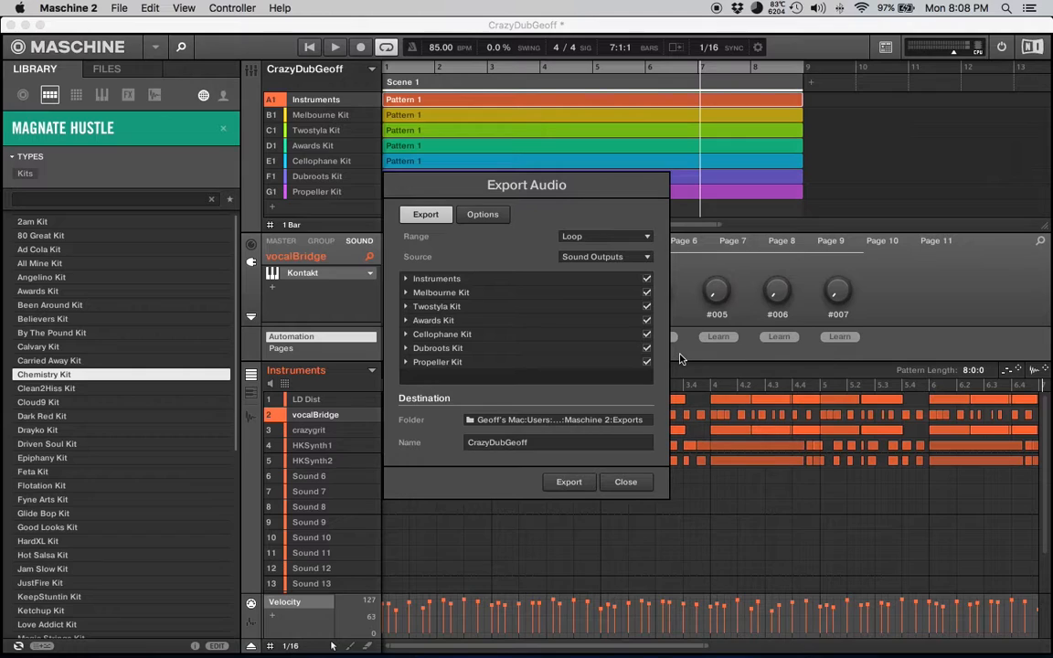
pyautogui.click(589, 238)
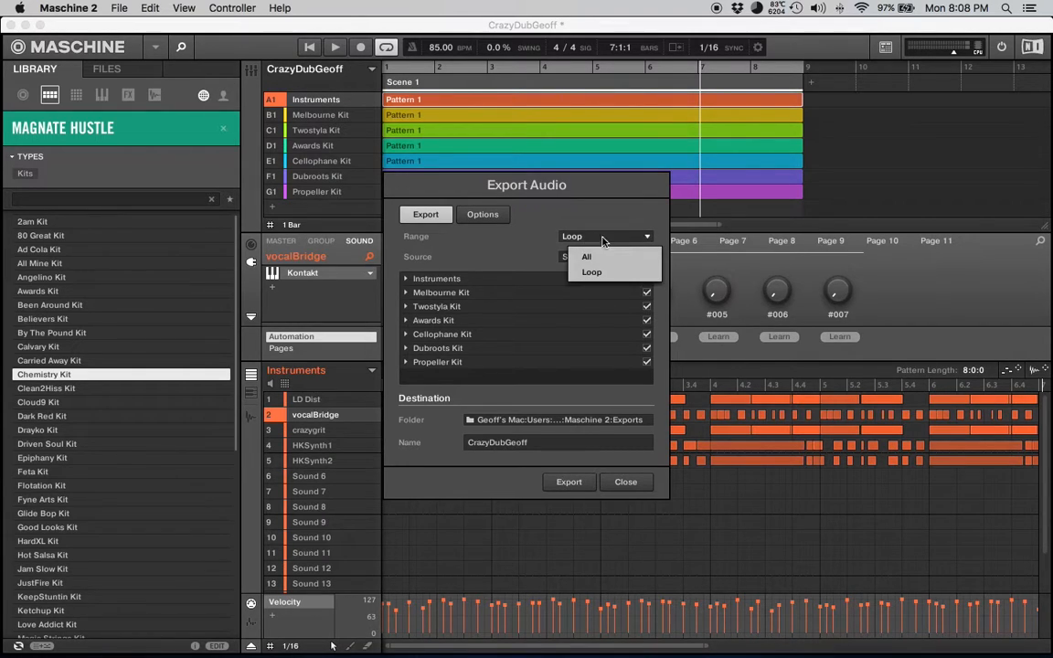
pyautogui.click(617, 208)
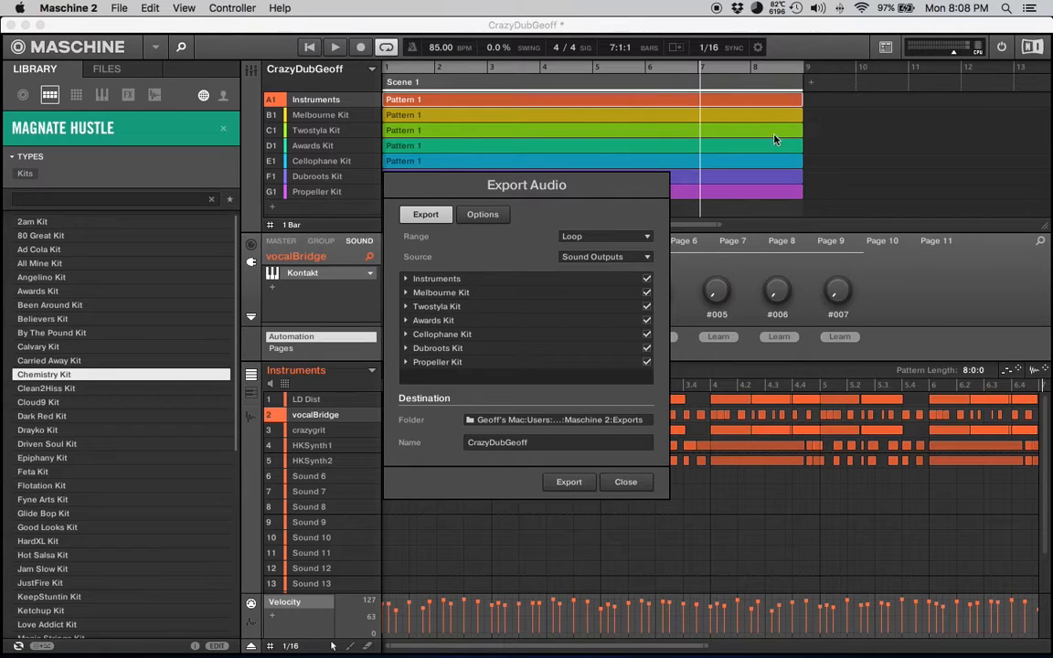
# Step: Set the audio export source to Sound Outputs
pyautogui.click(586, 258)
pyautogui.click(408, 262)
pyautogui.click(616, 260)
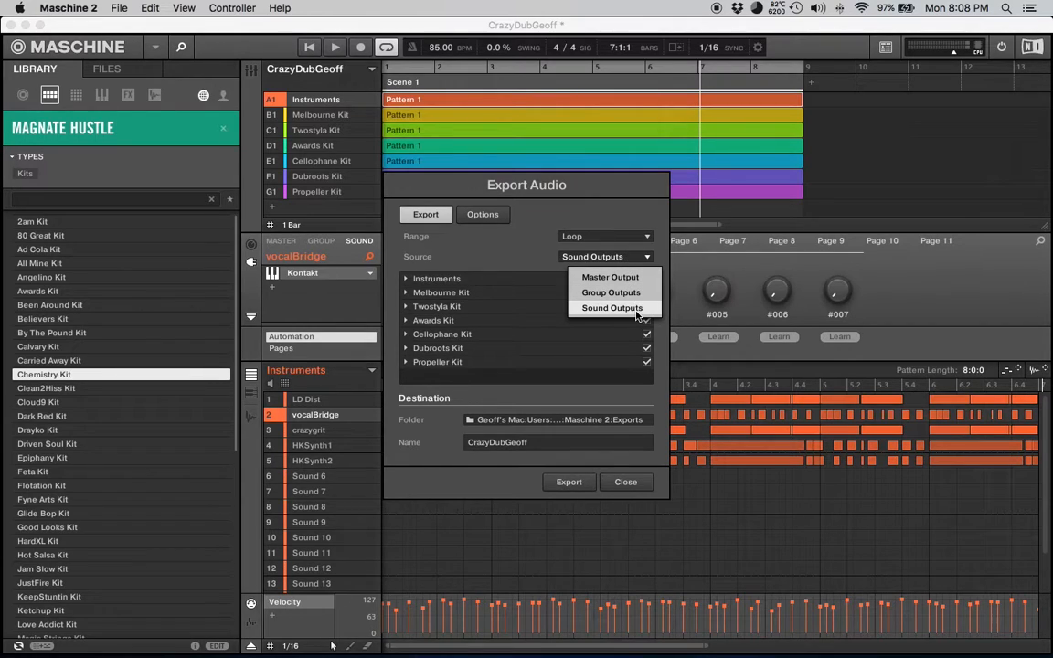
pyautogui.click(635, 311)
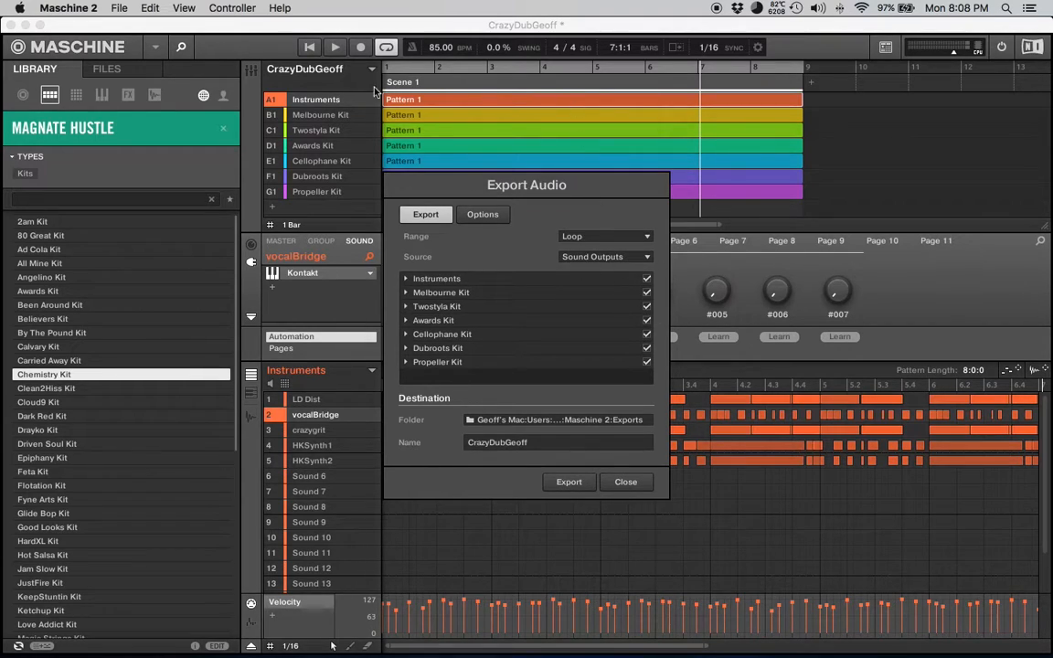
# Step: Examine the individual sounds included in the export for the Instruments, Melbourne Kit and Twostyla Kit groups
pyautogui.click(407, 279)
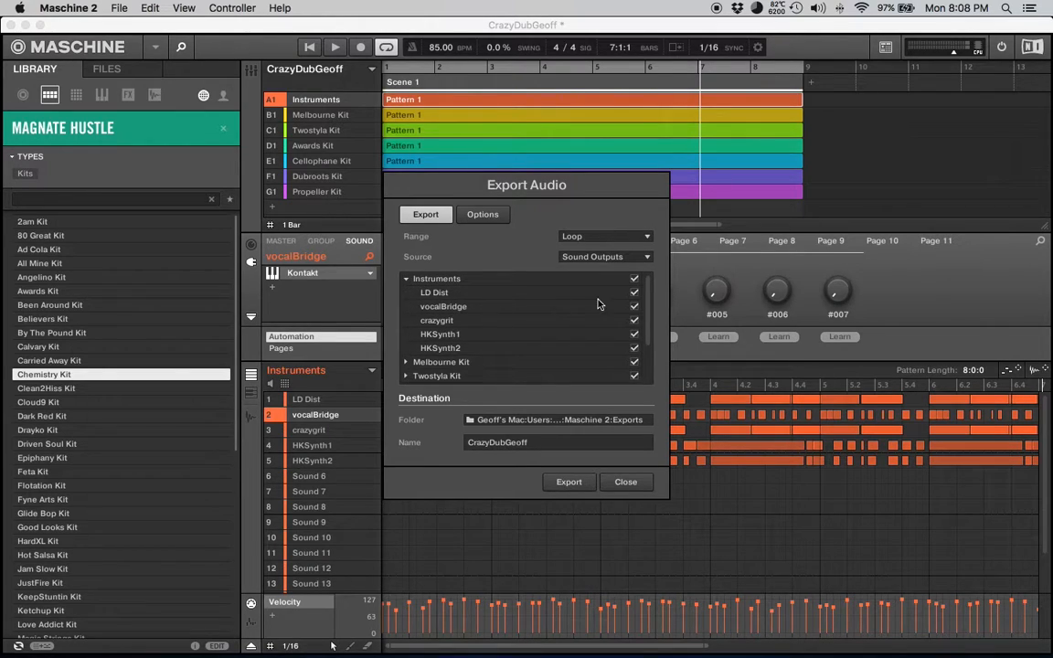
pyautogui.scroll(-1, 645, 299)
pyautogui.scroll(2, 546, 327)
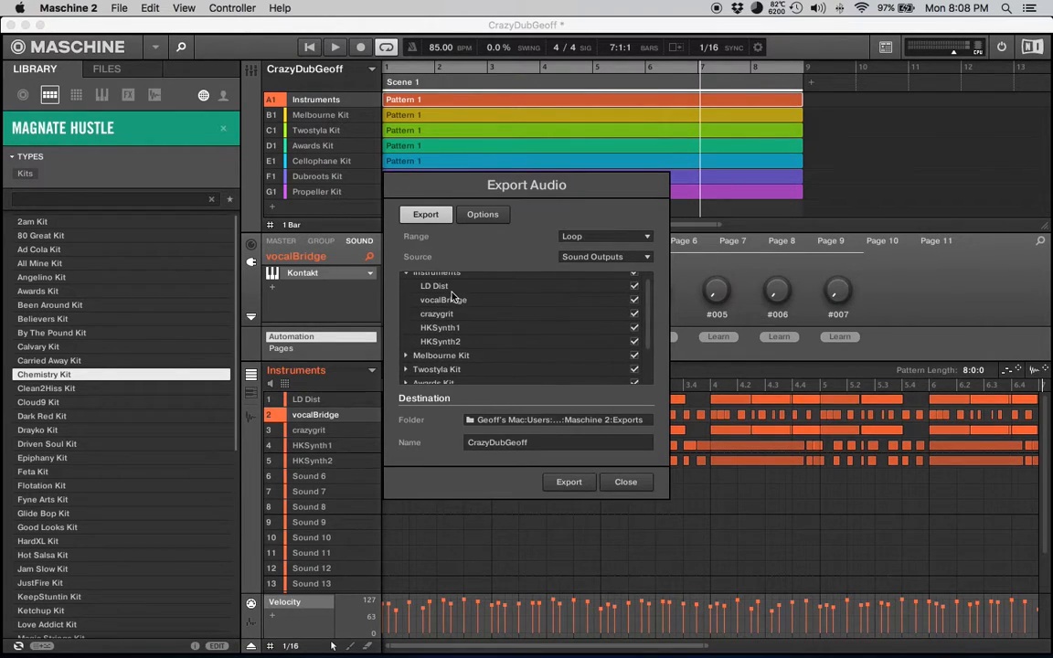
pyautogui.click(406, 279)
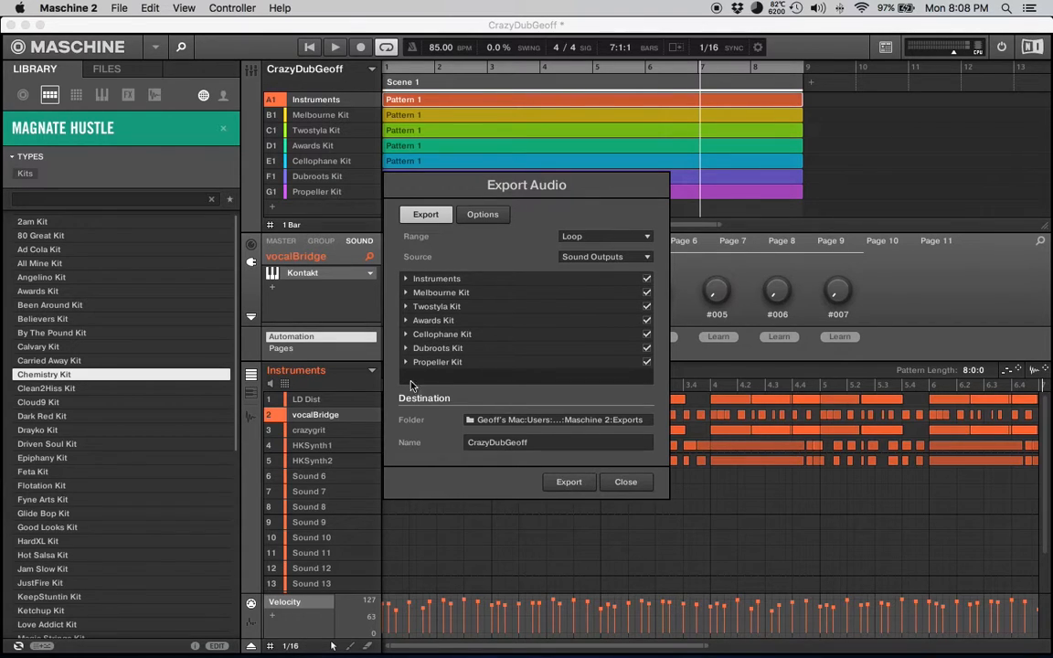
pyautogui.click(405, 292)
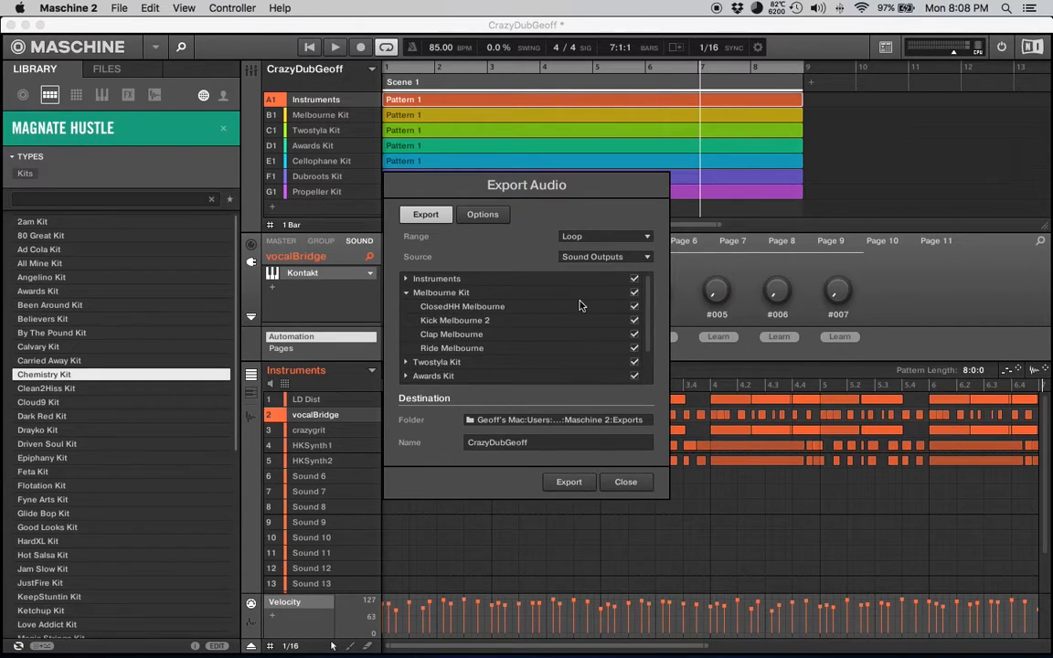
pyautogui.click(407, 294)
pyautogui.click(406, 306)
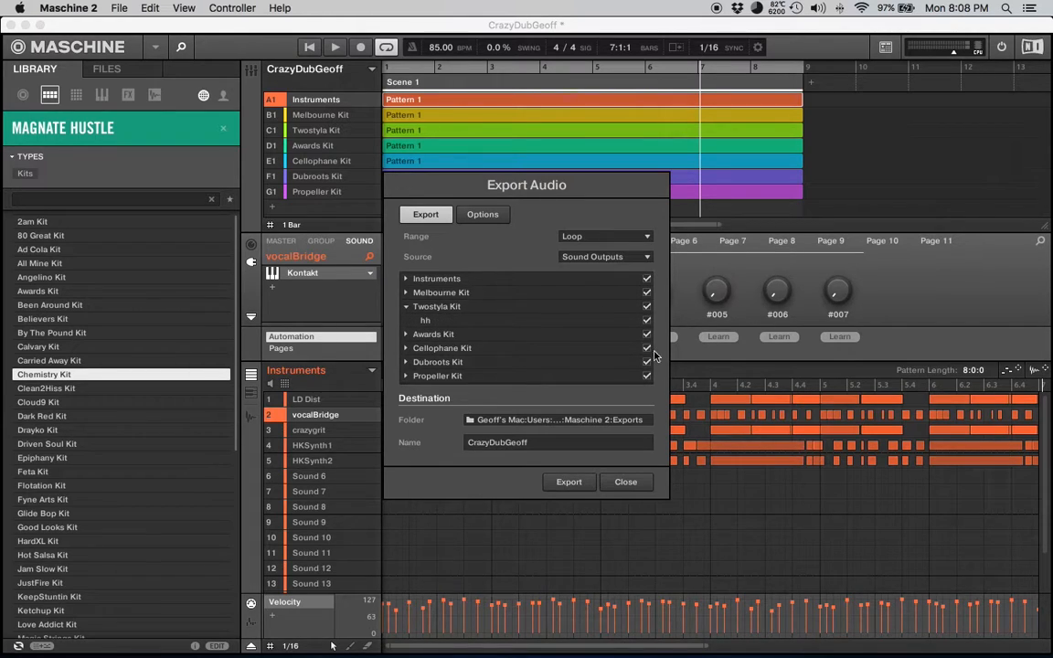
pyautogui.click(406, 307)
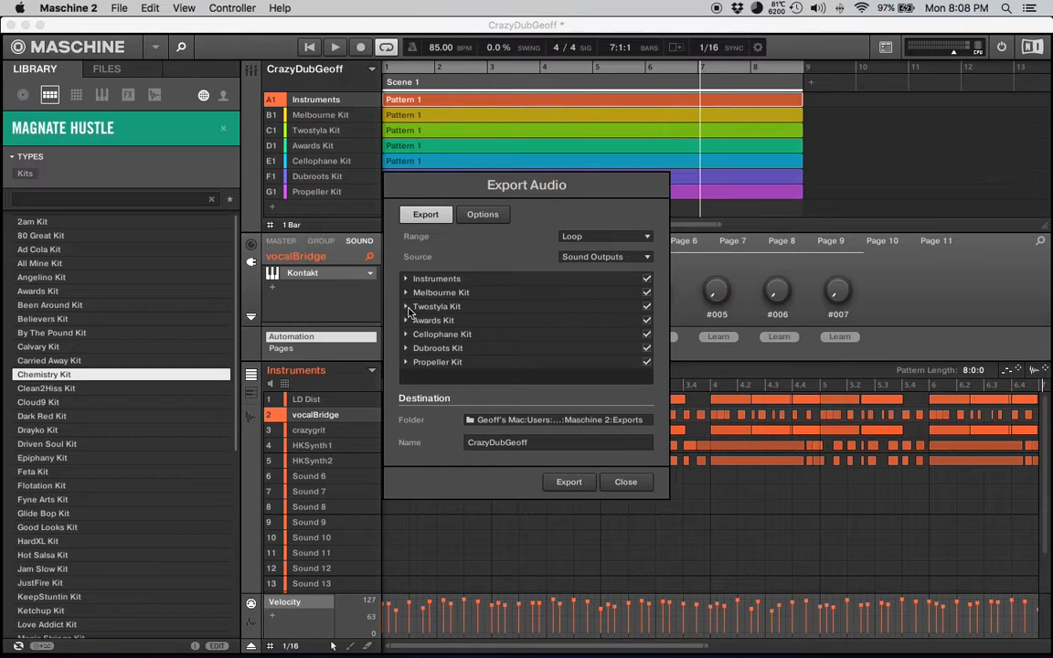
# Step: Examine the individual sounds included in the export for the Propeller Kit and Cellophane Kit groups
pyautogui.click(406, 362)
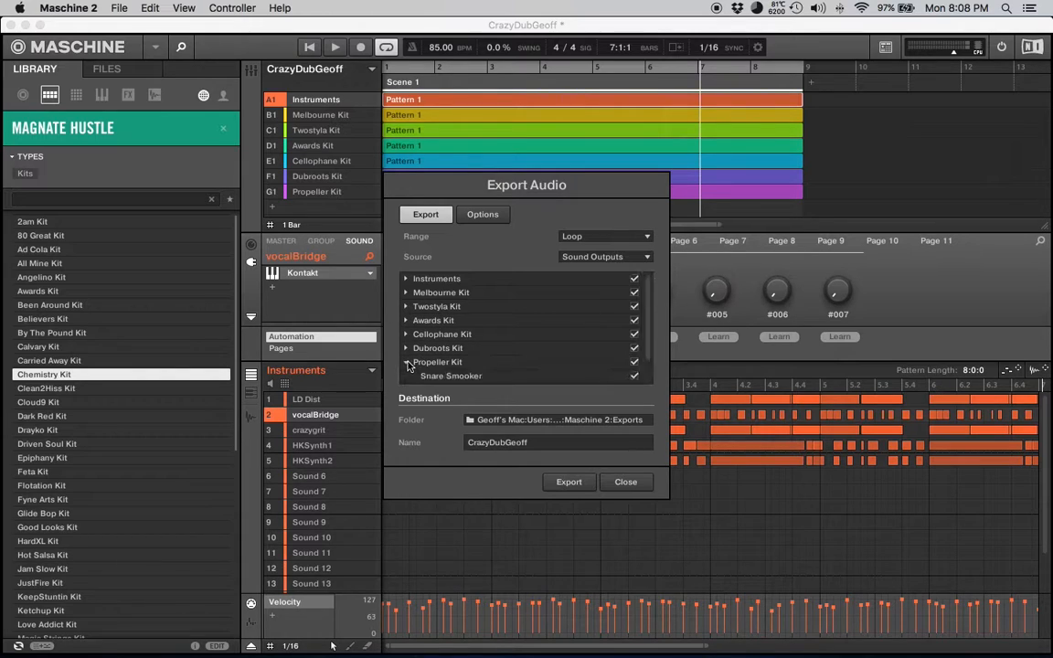
pyautogui.scroll(-2, 441, 357)
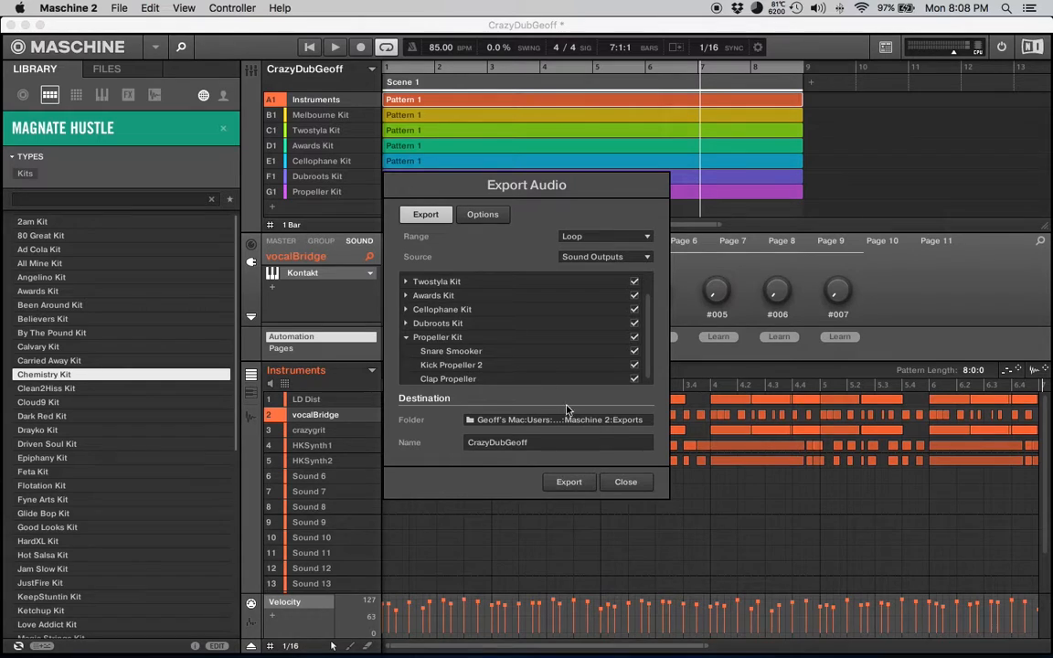
pyautogui.scroll(2, 420, 355)
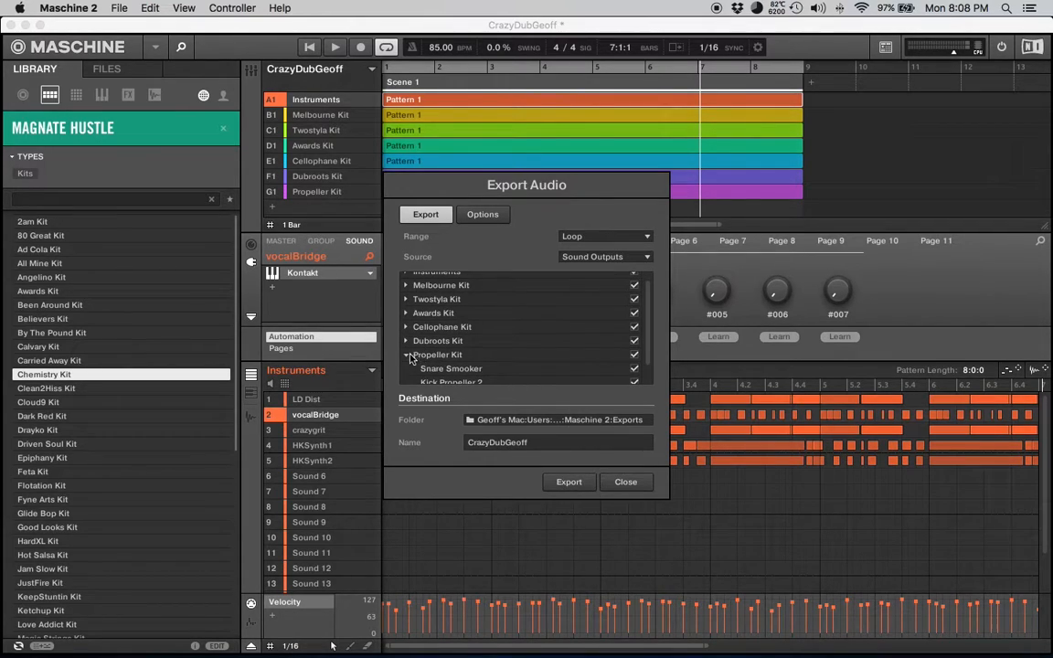
pyautogui.click(407, 355)
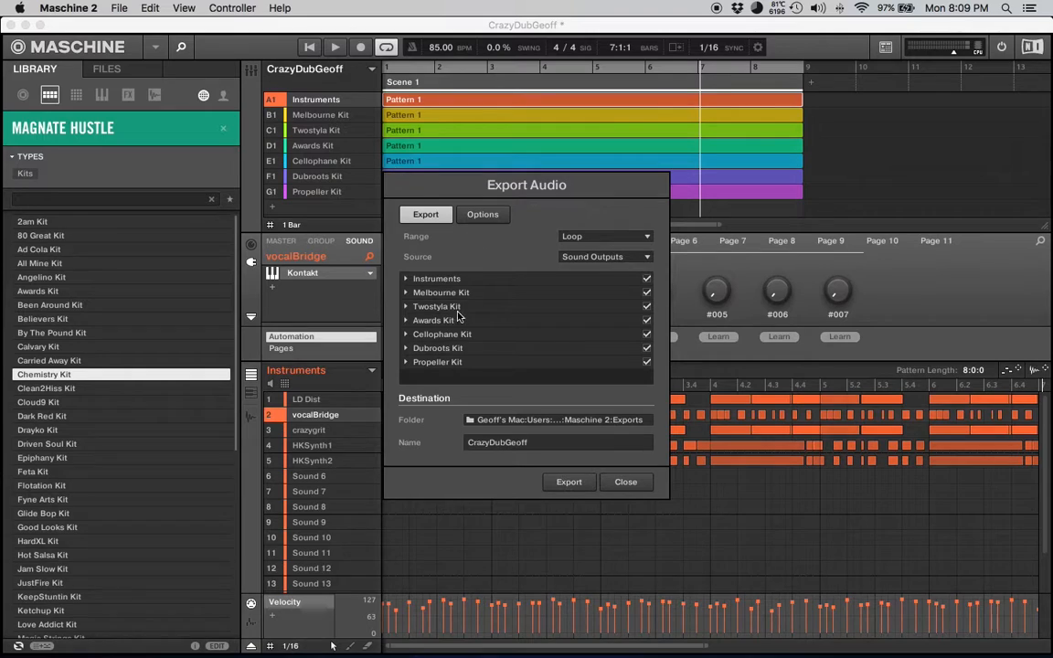
pyautogui.click(406, 334)
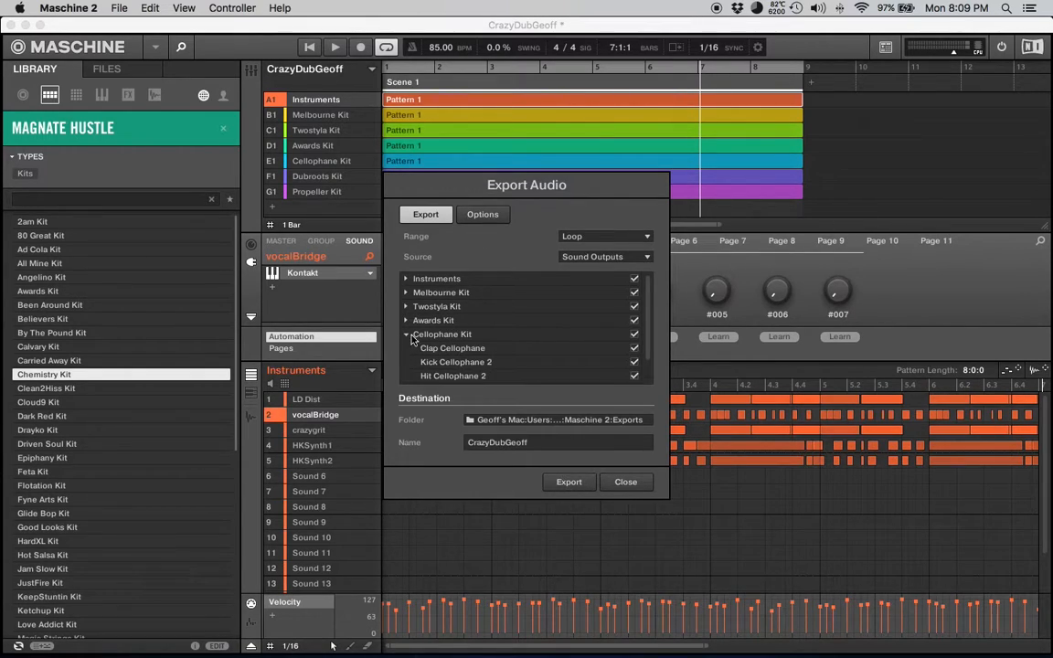
pyautogui.scroll(-1, 496, 353)
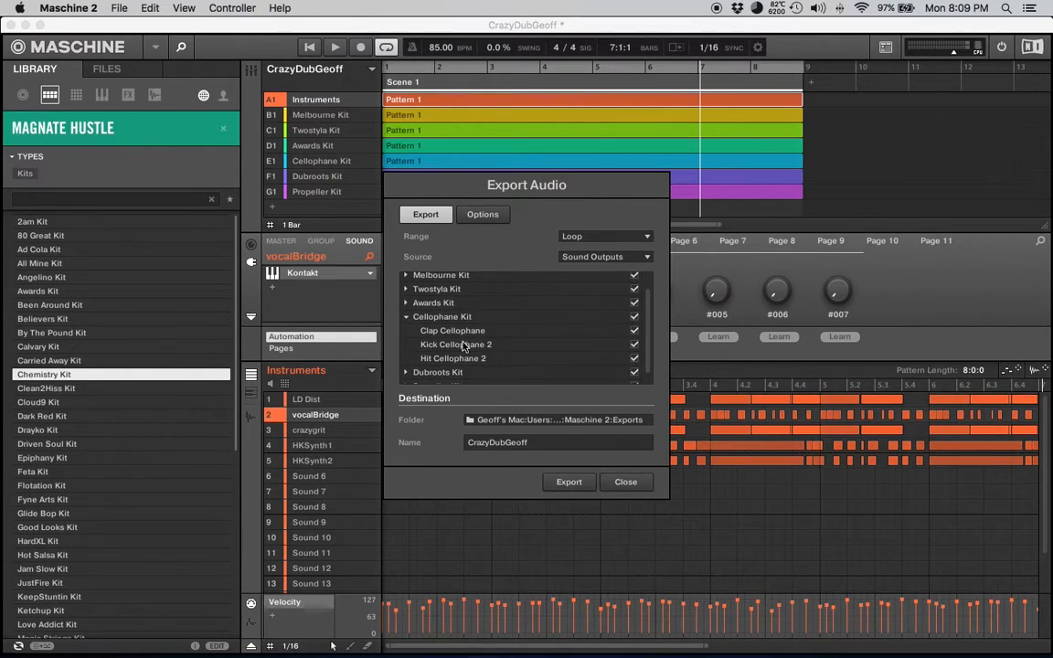
pyautogui.click(406, 317)
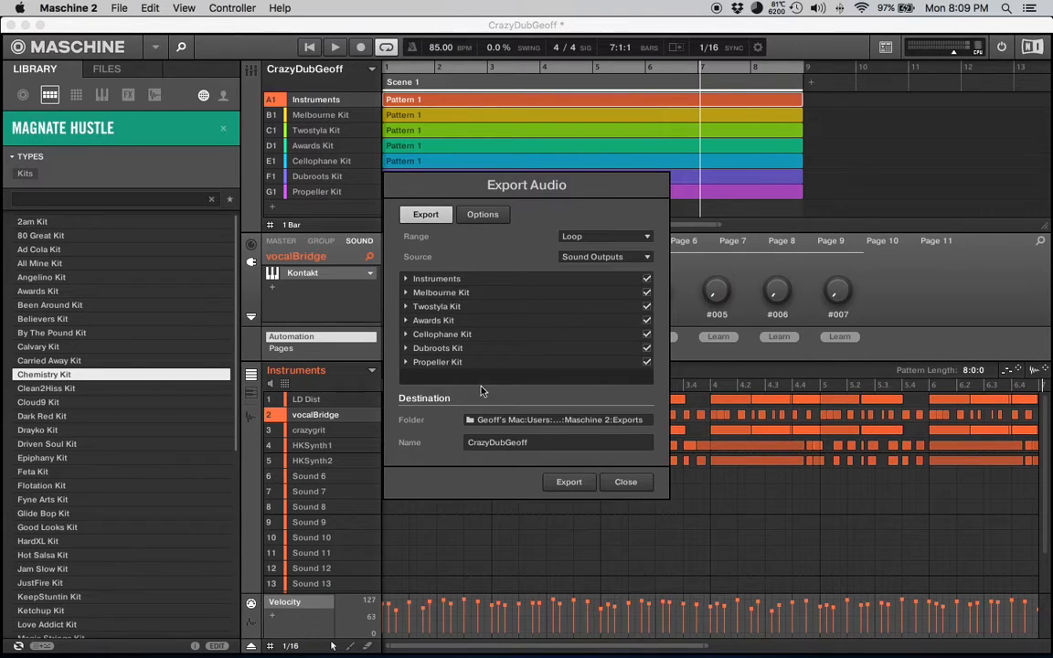
# Step: Browse for the export destination to Geoff TRACKING FOLDER inside PRODUCTION!!! on the FreeAgent GoFlex Drive
pyautogui.click(554, 421)
pyautogui.click(567, 127)
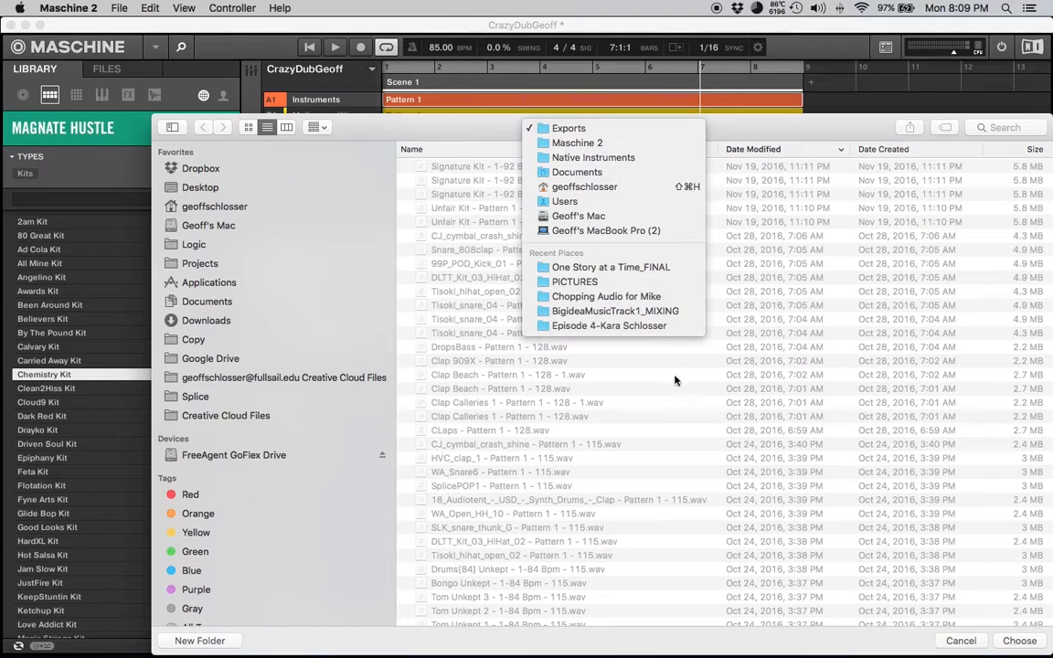
pyautogui.click(298, 289)
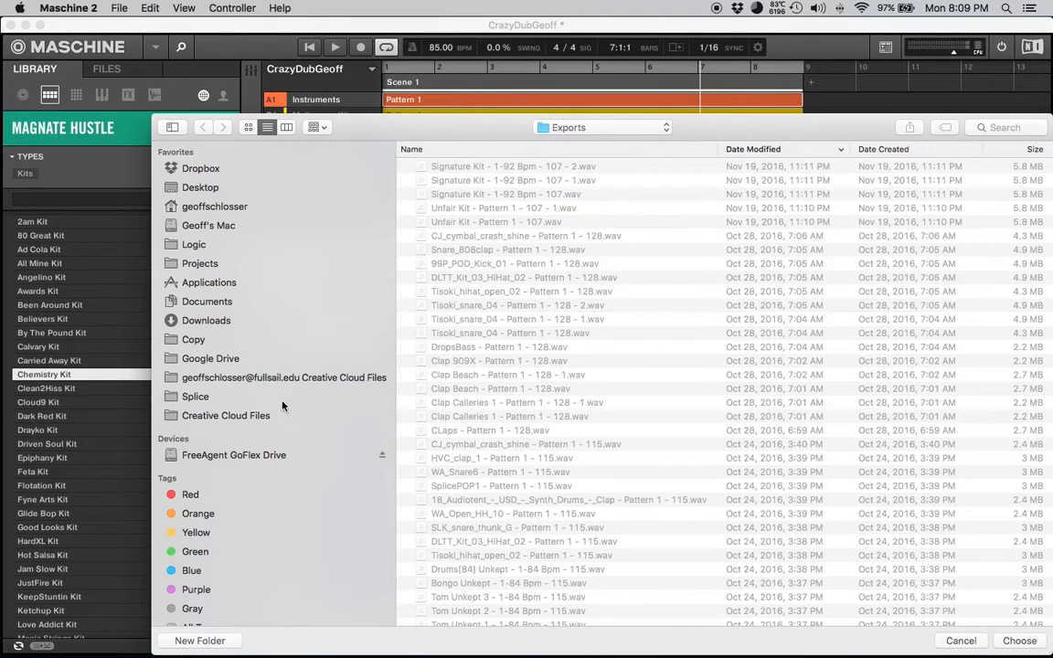
pyautogui.click(220, 263)
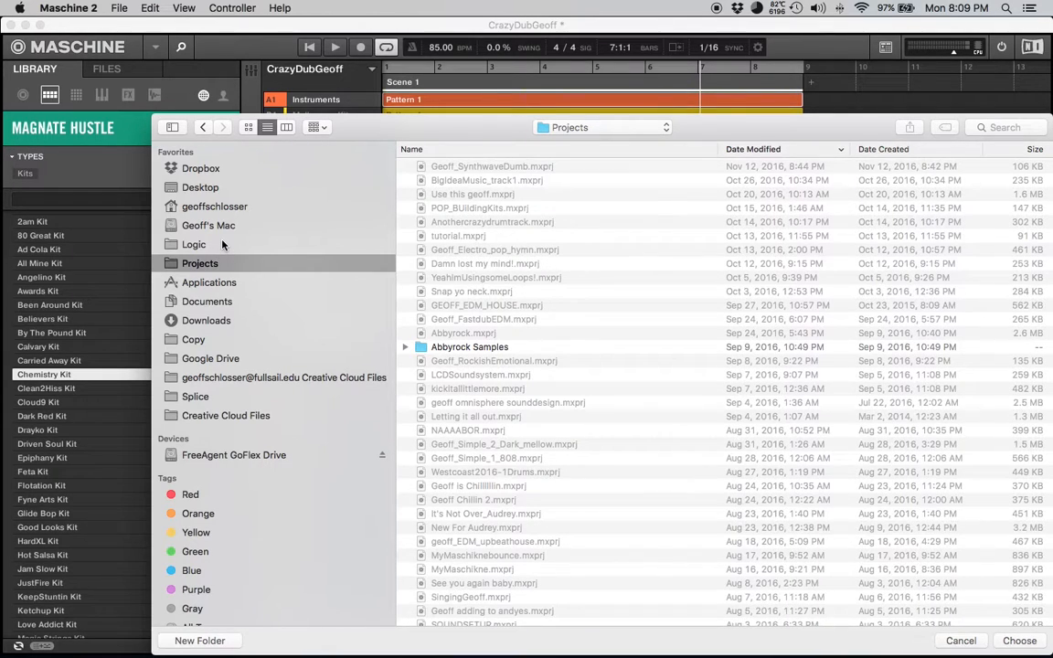
pyautogui.click(222, 245)
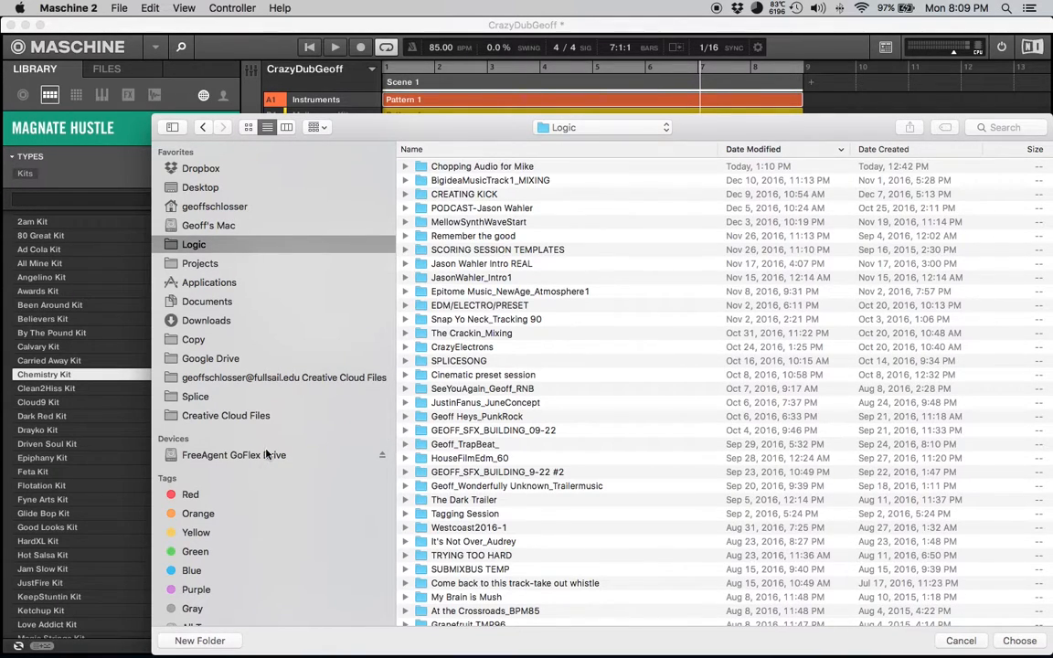
pyautogui.click(266, 454)
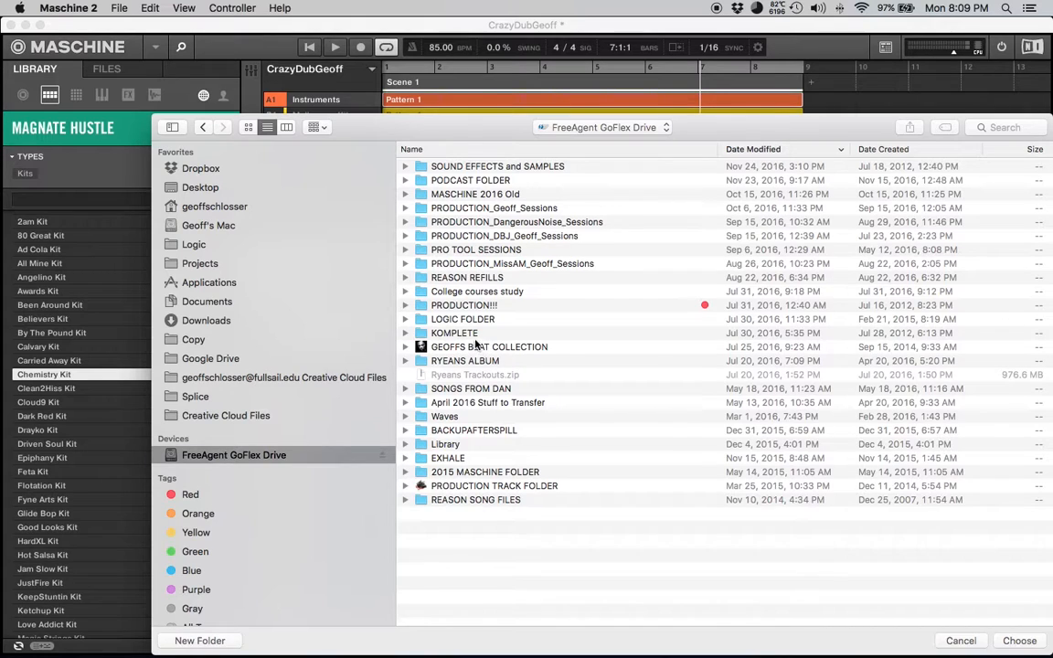
pyautogui.doubleClick(460, 307)
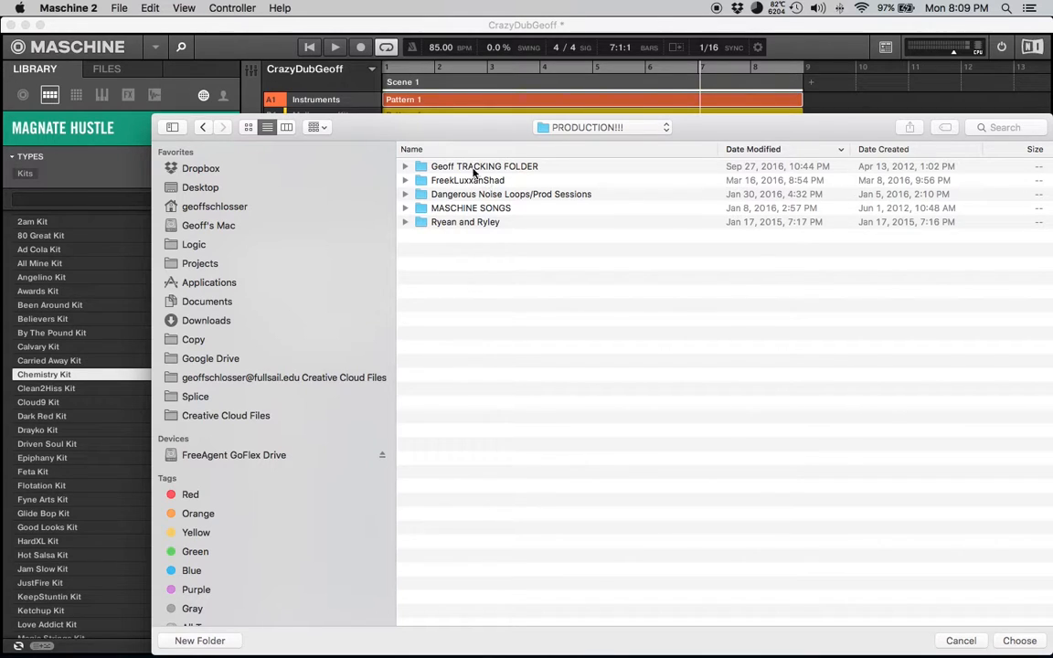
pyautogui.doubleClick(531, 168)
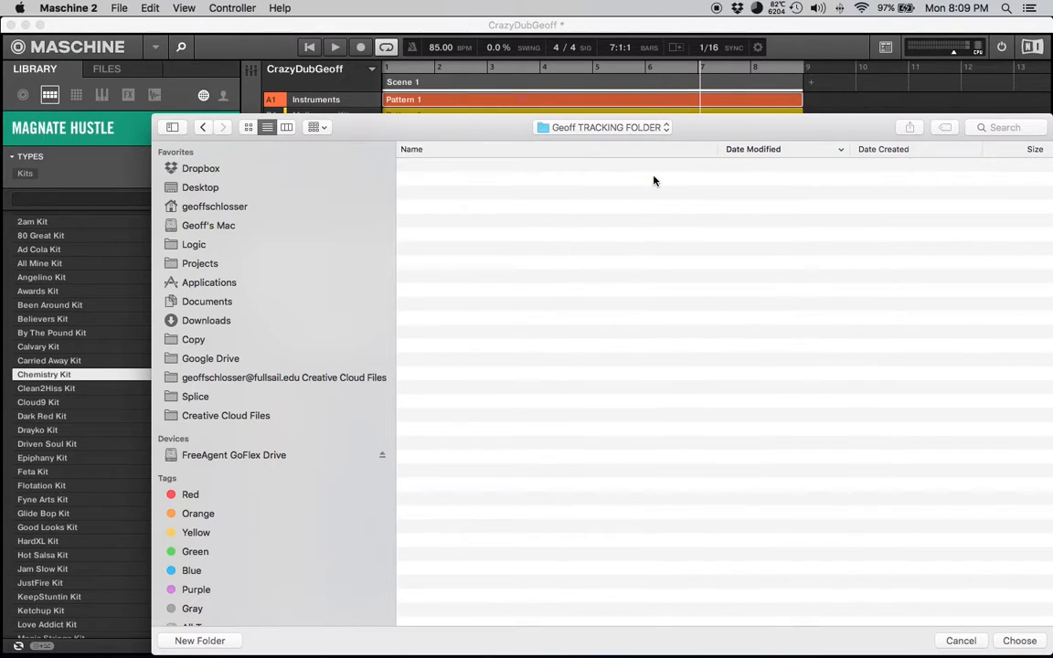
pyautogui.scroll(-10, 639, 302)
pyautogui.scroll(5, 781, 385)
pyautogui.scroll(5, 782, 385)
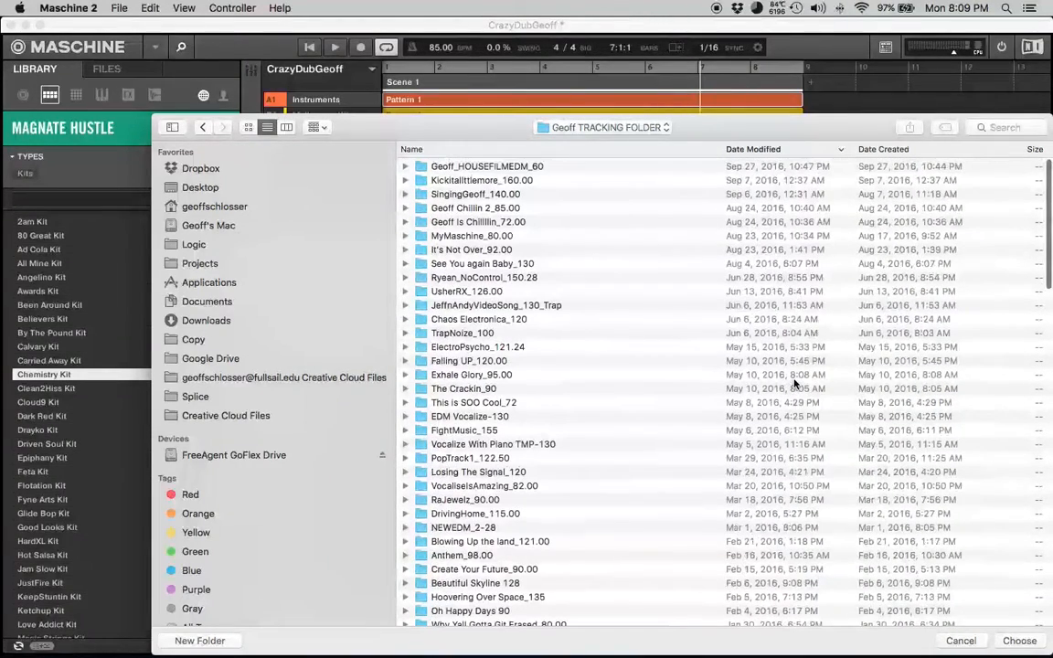
# Step: Create a new folder named CrazyDubGeoff_85.00 inside Geoff TRACKING FOLDER for the exported audio
pyautogui.click(213, 641)
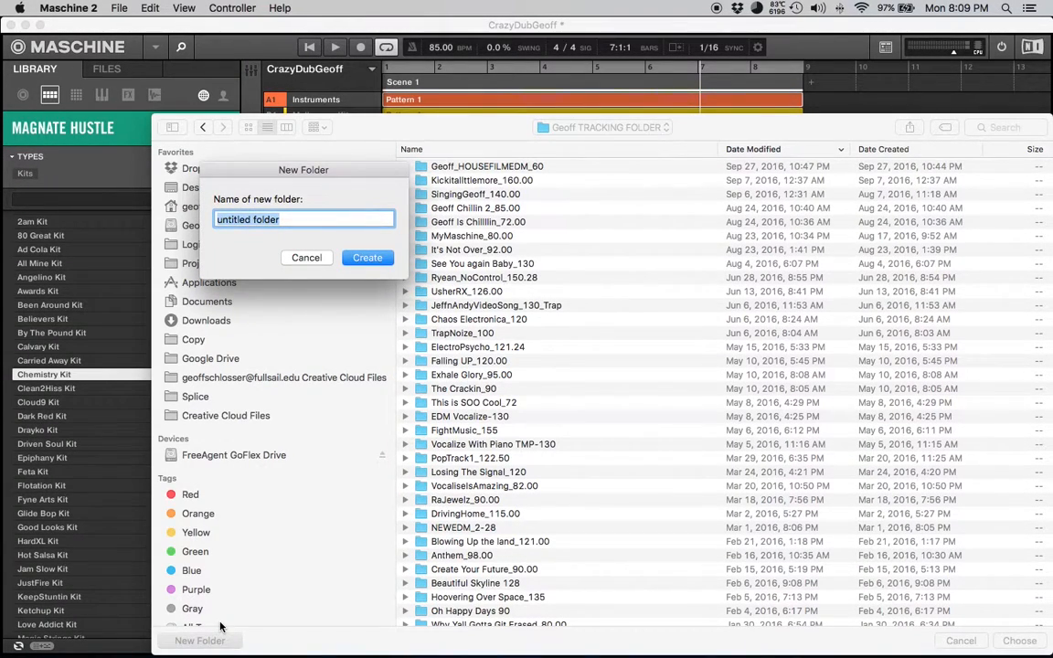
pyautogui.write('CrazyDubGeoff_85.00')
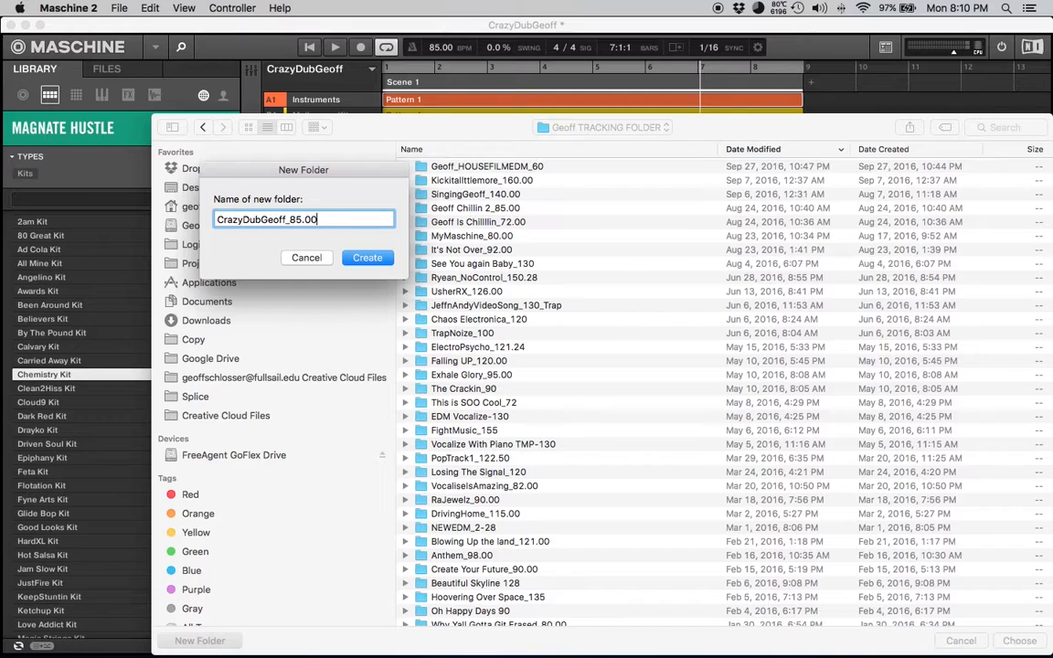
pyautogui.press('Return')
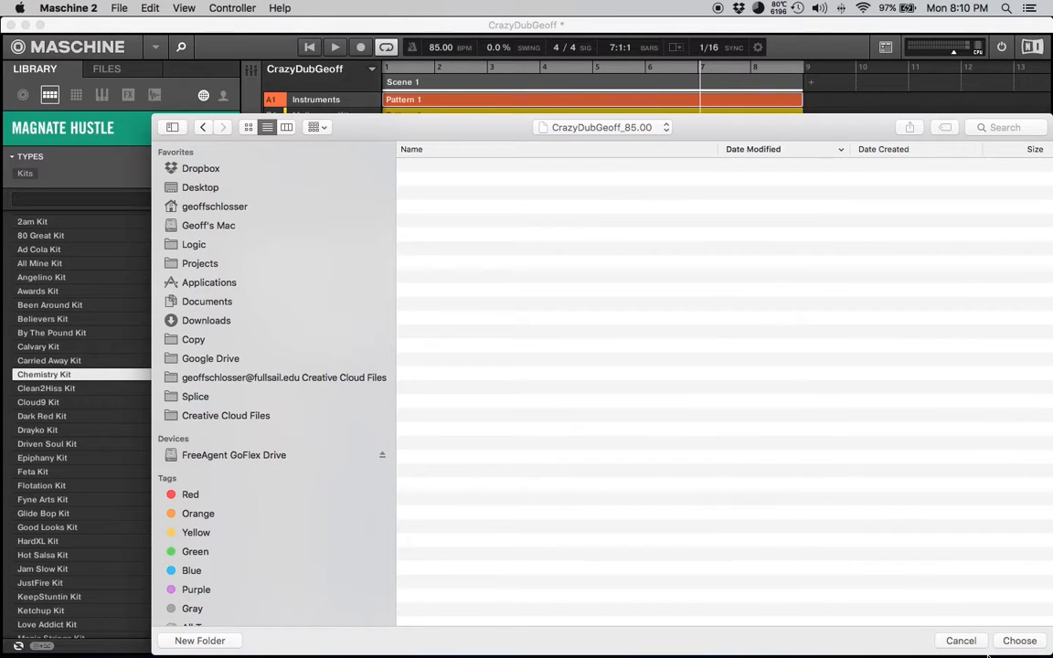
# Step: Choose the CrazyDubGeoff_85.00 folder as destination, export the sounds as 48000 Hz, 24 Bit WAV files, and close the export dialog
pyautogui.moveTo(825, 134); pyautogui.dragTo(768, 38)
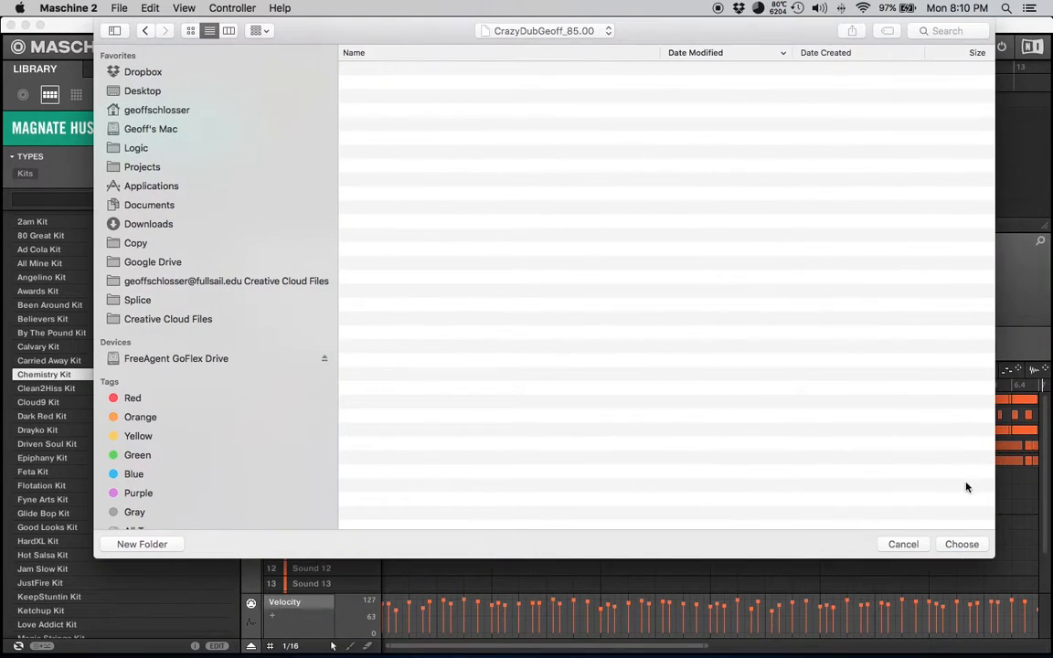
pyautogui.click(941, 544)
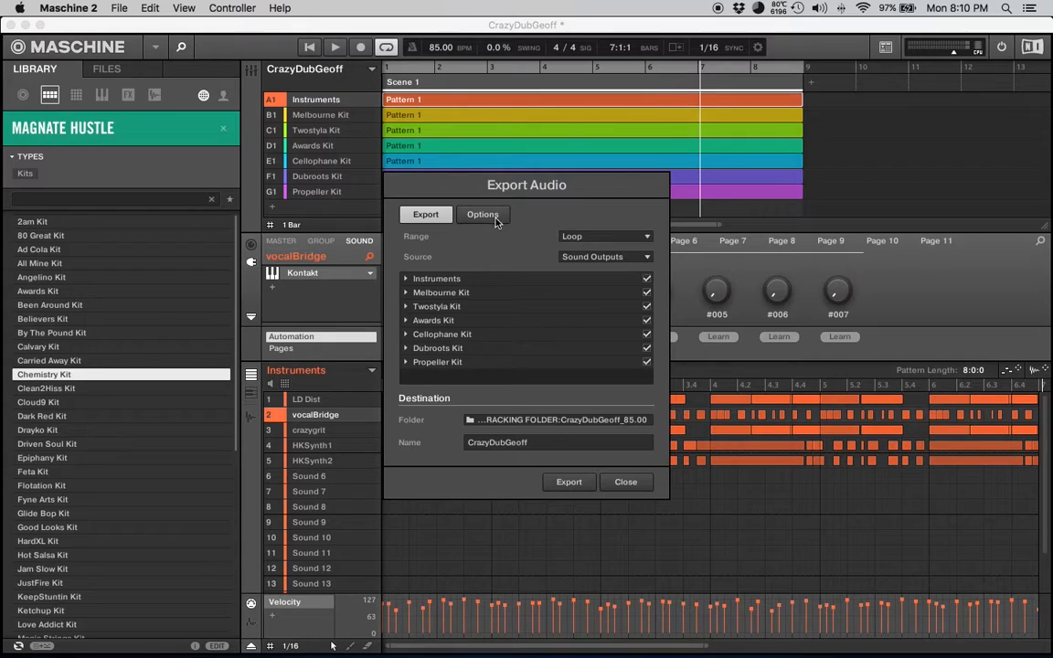
pyautogui.click(482, 216)
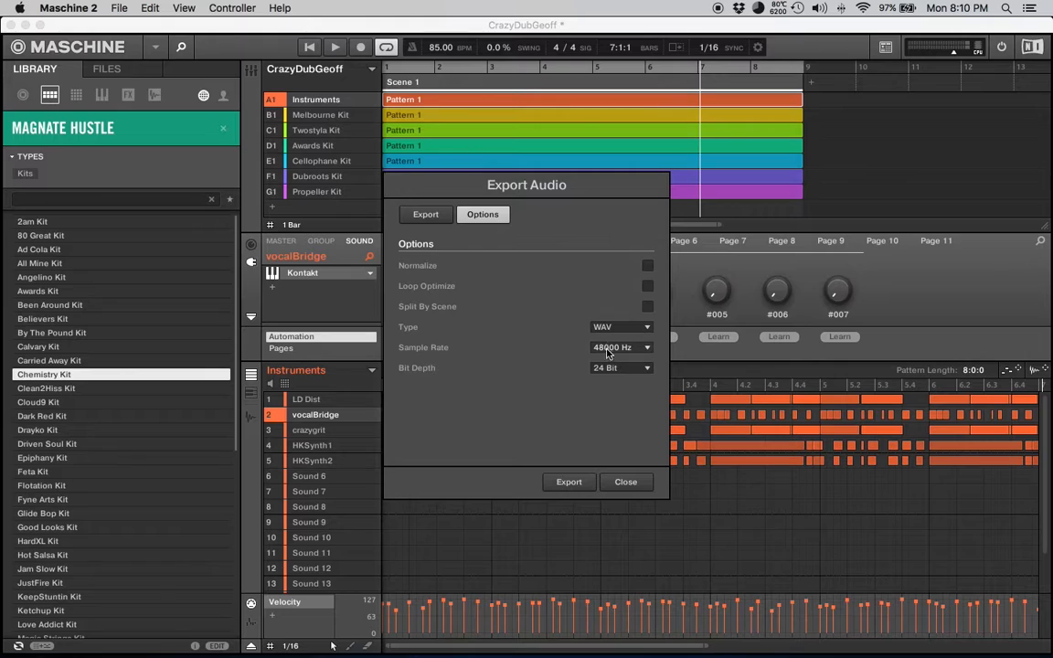
pyautogui.click(574, 485)
pyautogui.click(627, 483)
# Step: Quit Maschine 2, discarding the unsaved changes to the project
pyautogui.click(68, 8)
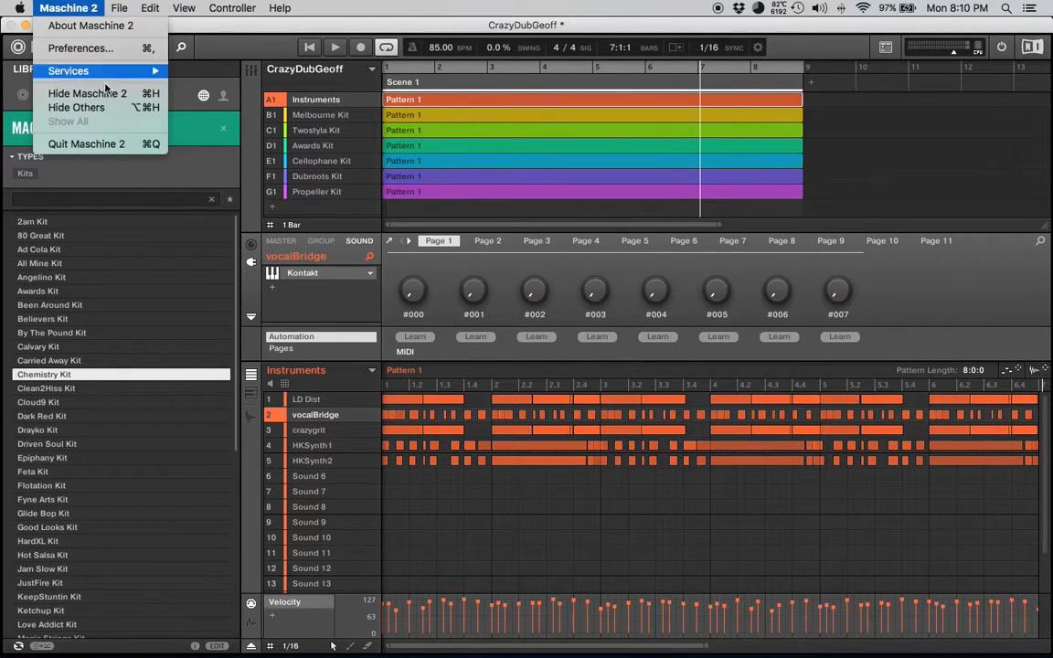
pyautogui.click(132, 143)
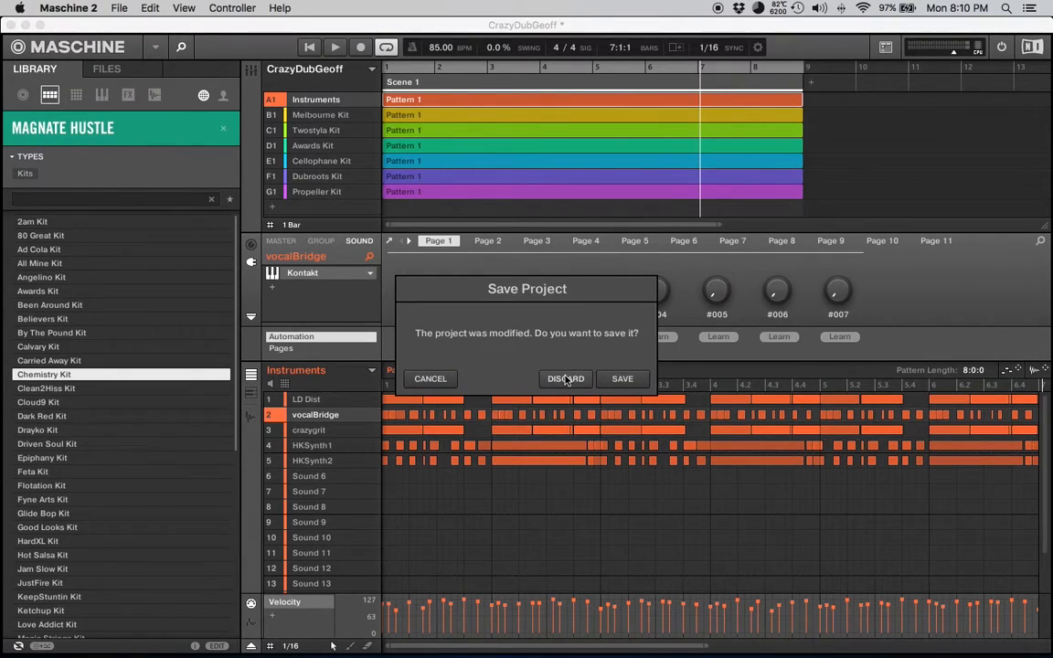
pyautogui.click(565, 378)
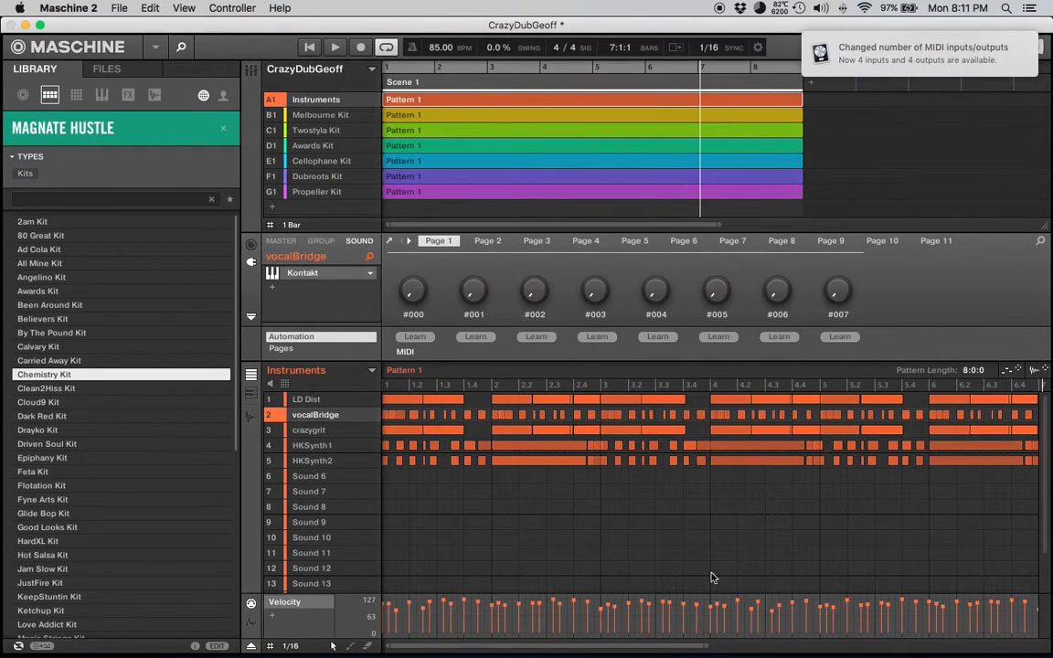
# Step: Switch to Logic Pro X and create a new project with one audio track
pyautogui.moveTo(676, 654)
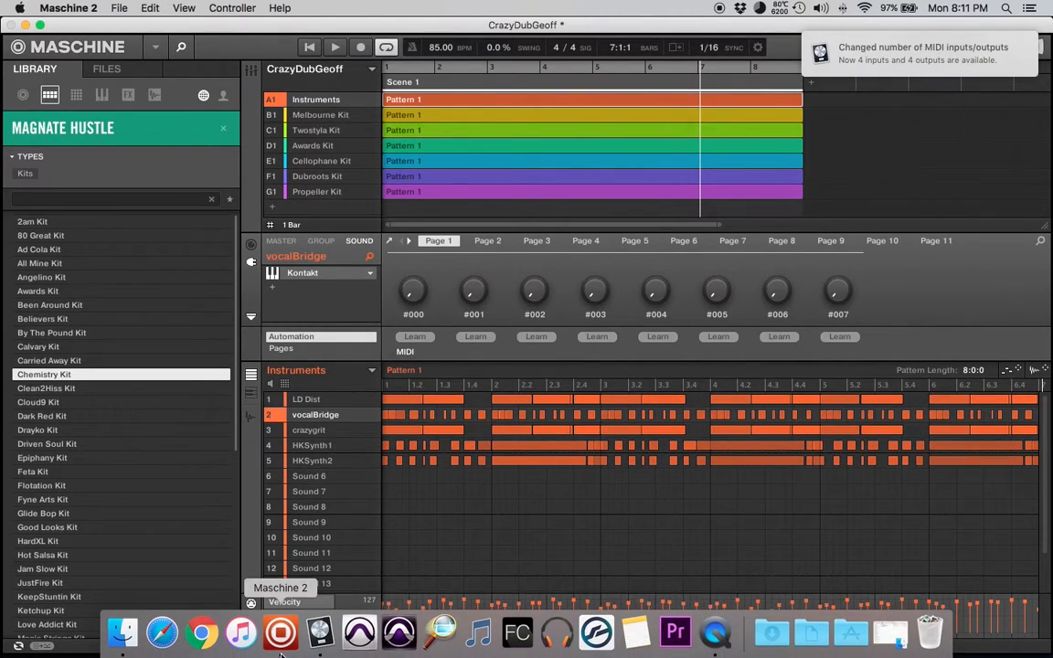
pyautogui.click(320, 644)
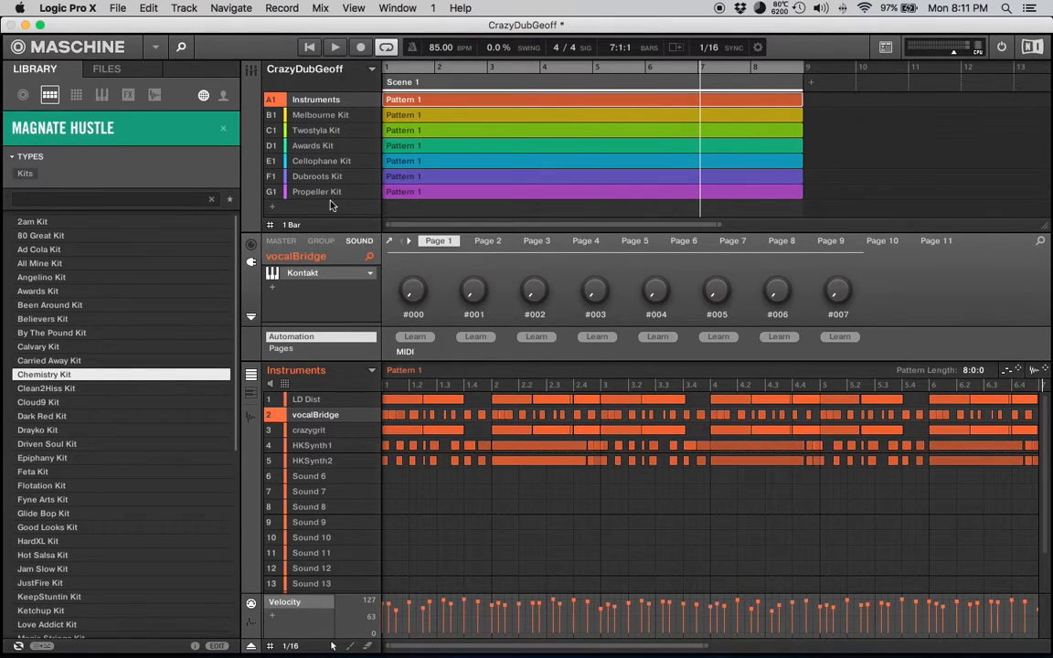
pyautogui.click(119, 8)
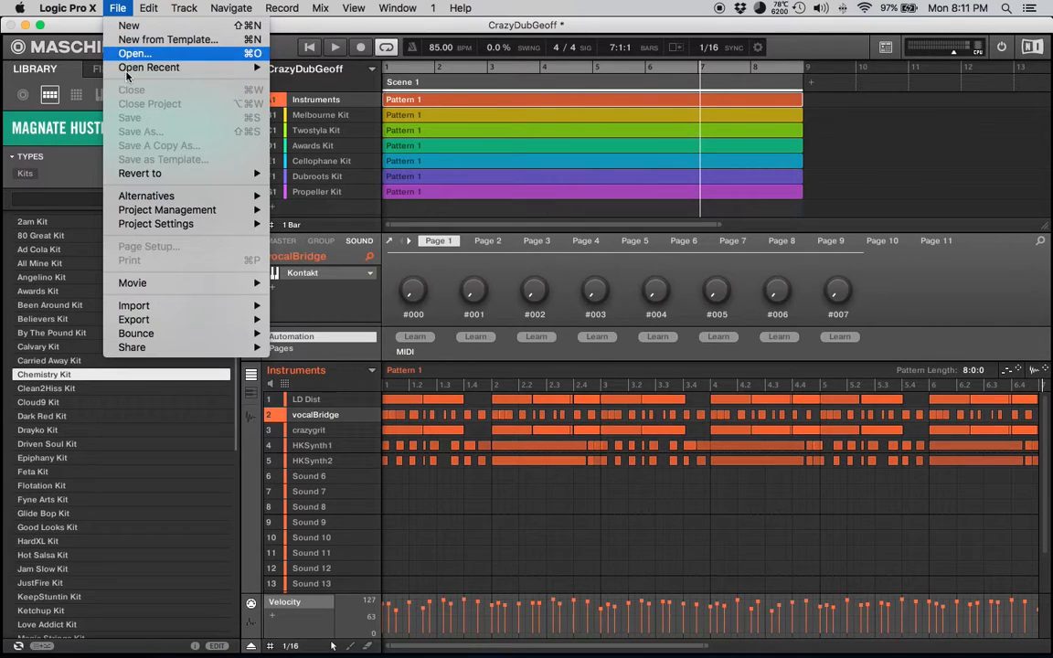
pyautogui.click(134, 28)
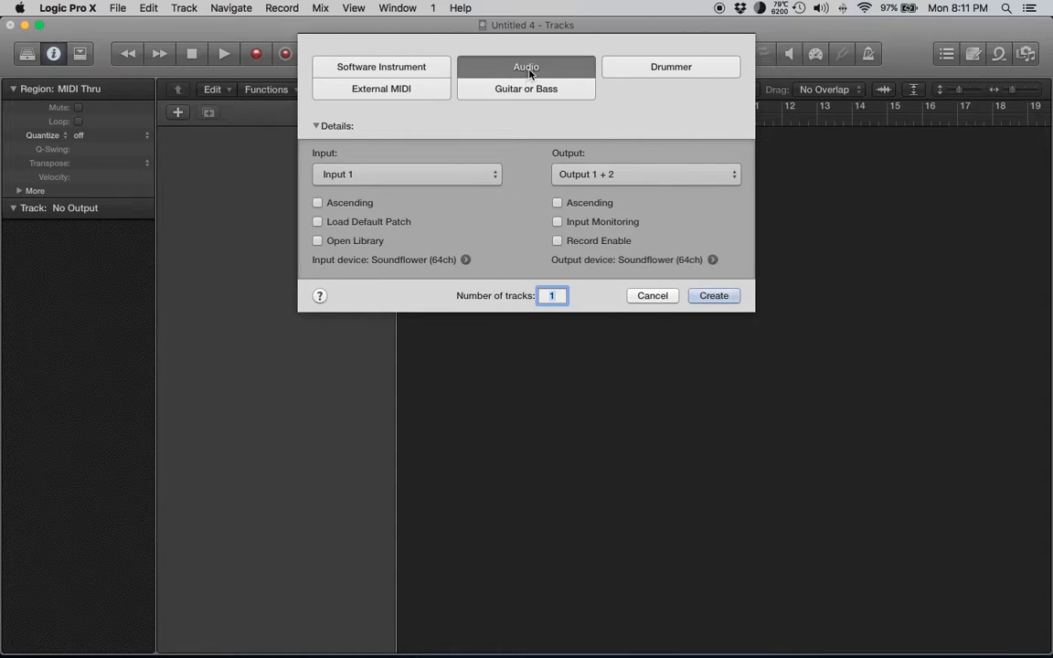
pyautogui.click(713, 295)
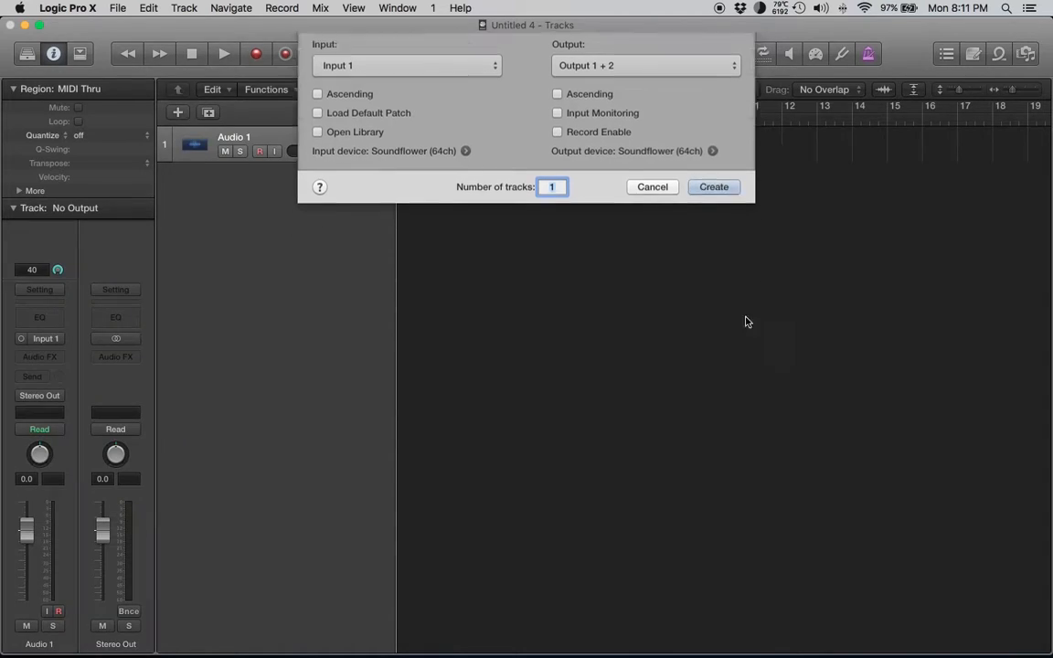
# Step: Set the new project's tempo to 85 BPM
pyautogui.doubleClick(485, 54)
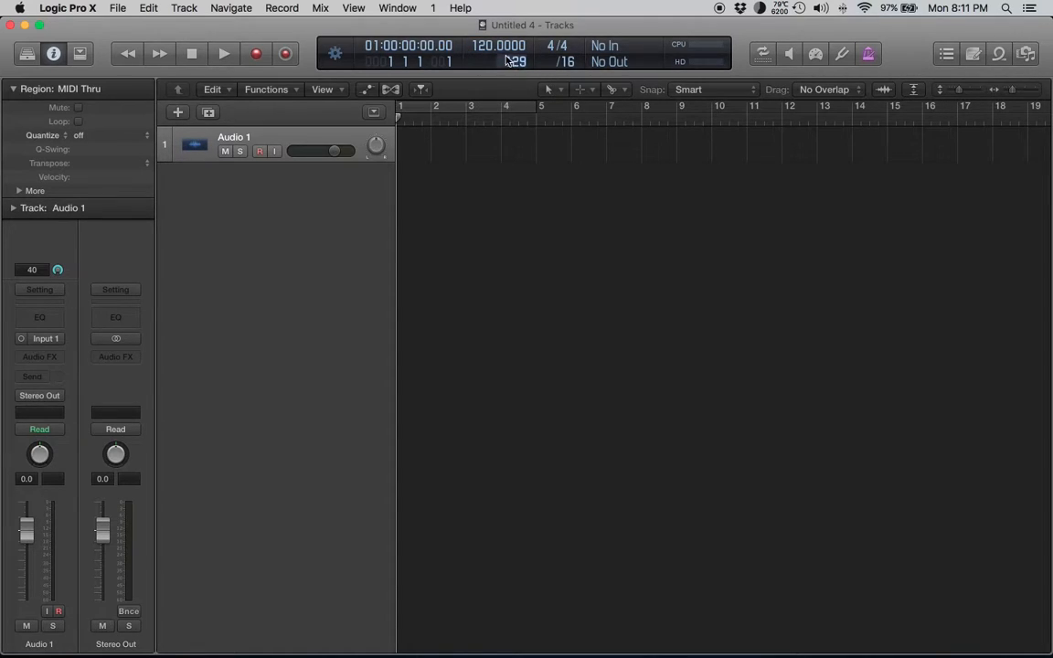
pyautogui.doubleClick(488, 48)
pyautogui.write('85')
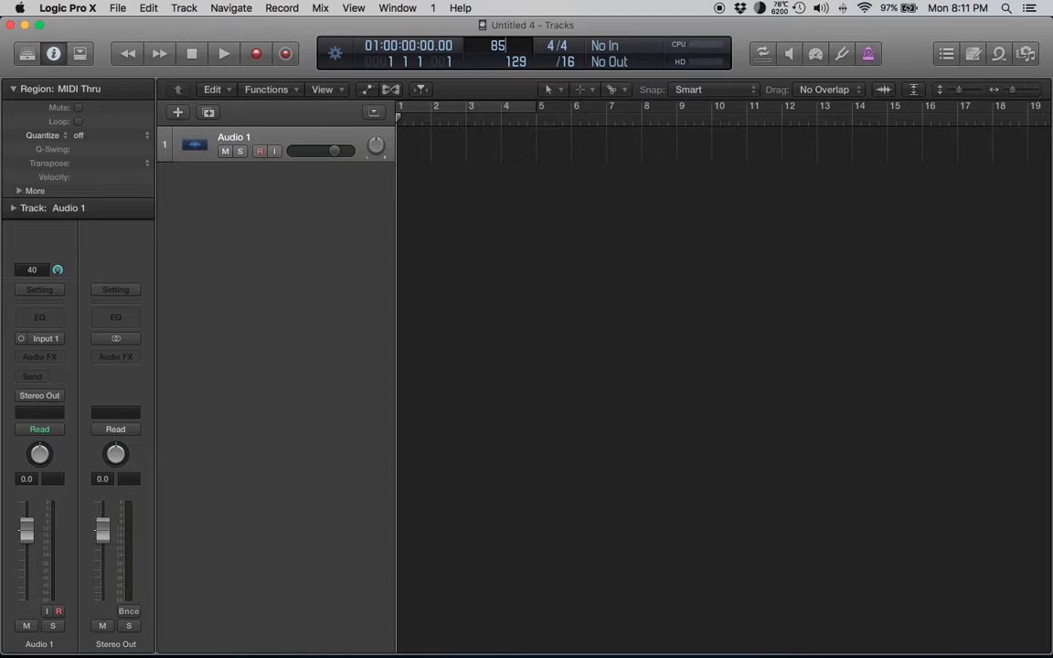
pyautogui.press('Return')
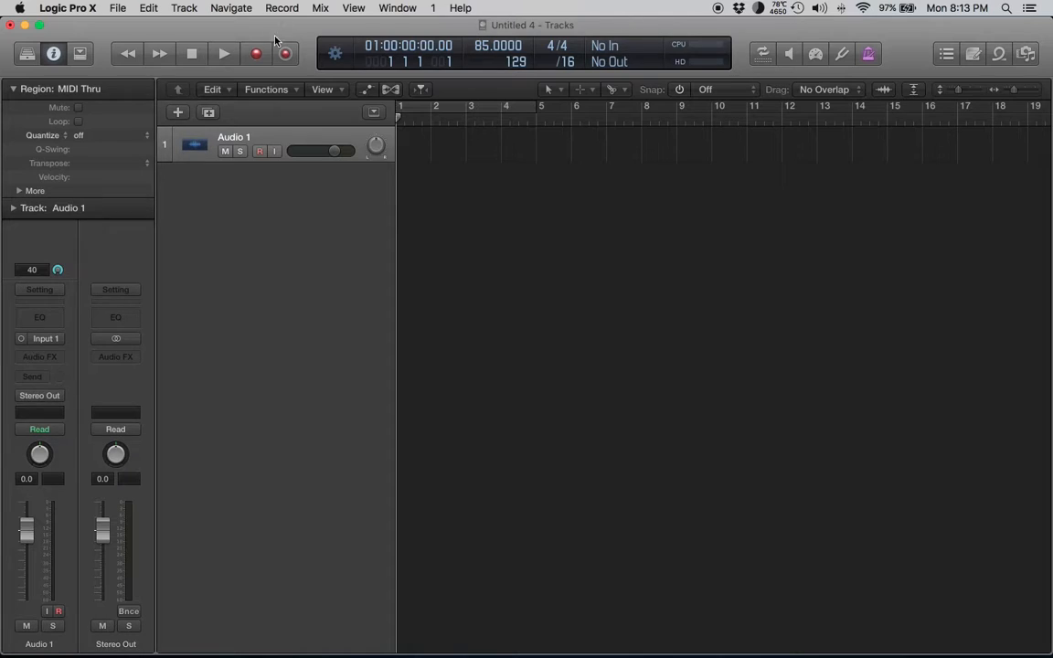
# Step: Start adding audio files to the project and browse to the CrazyDubGeoff folder inside CrazyDubGeoff_85.00
pyautogui.click(1025, 54)
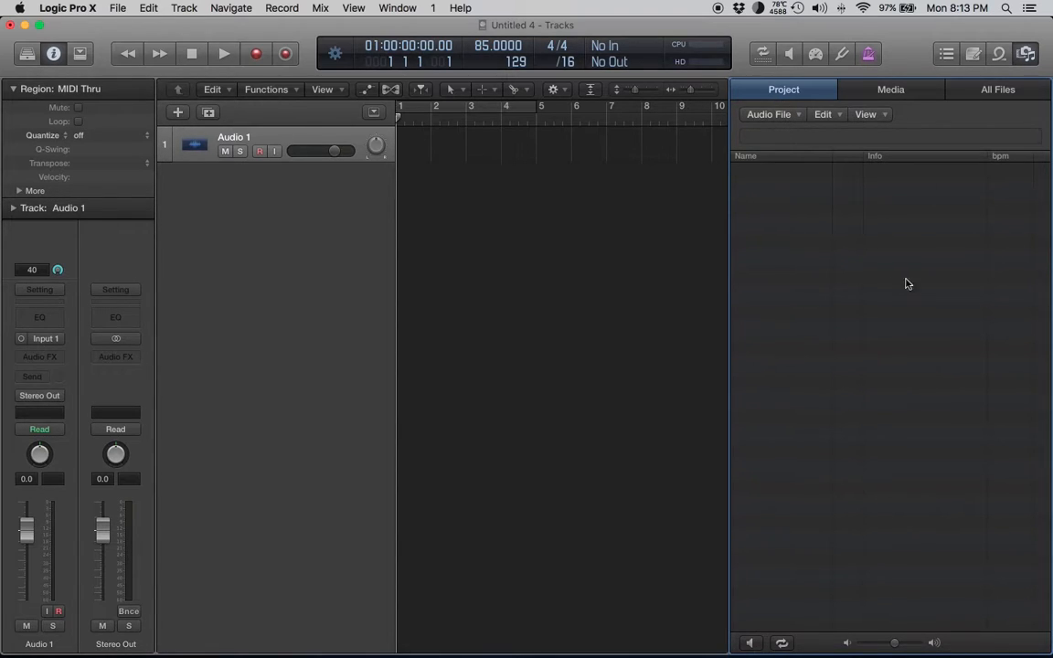
pyautogui.click(788, 113)
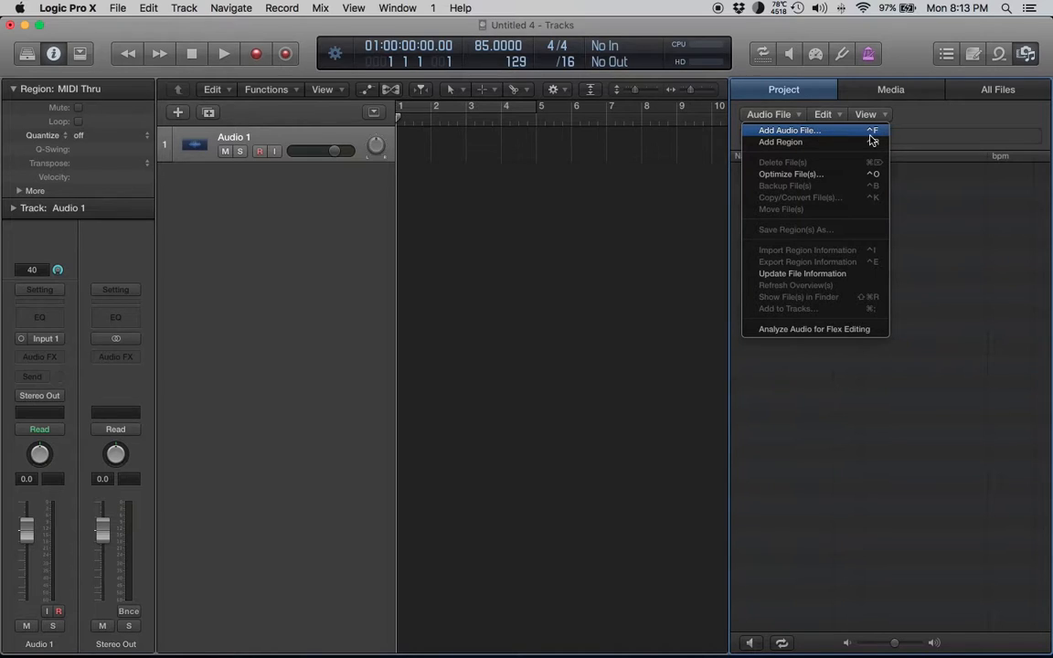
pyautogui.click(791, 95)
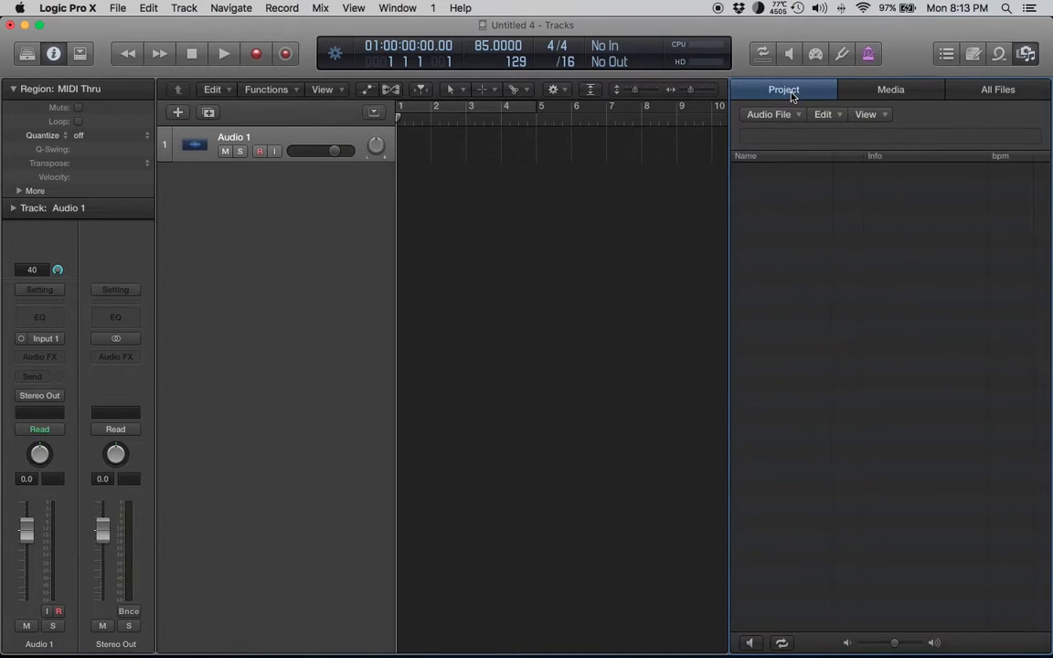
pyautogui.hotkey('ctrl', 'f')
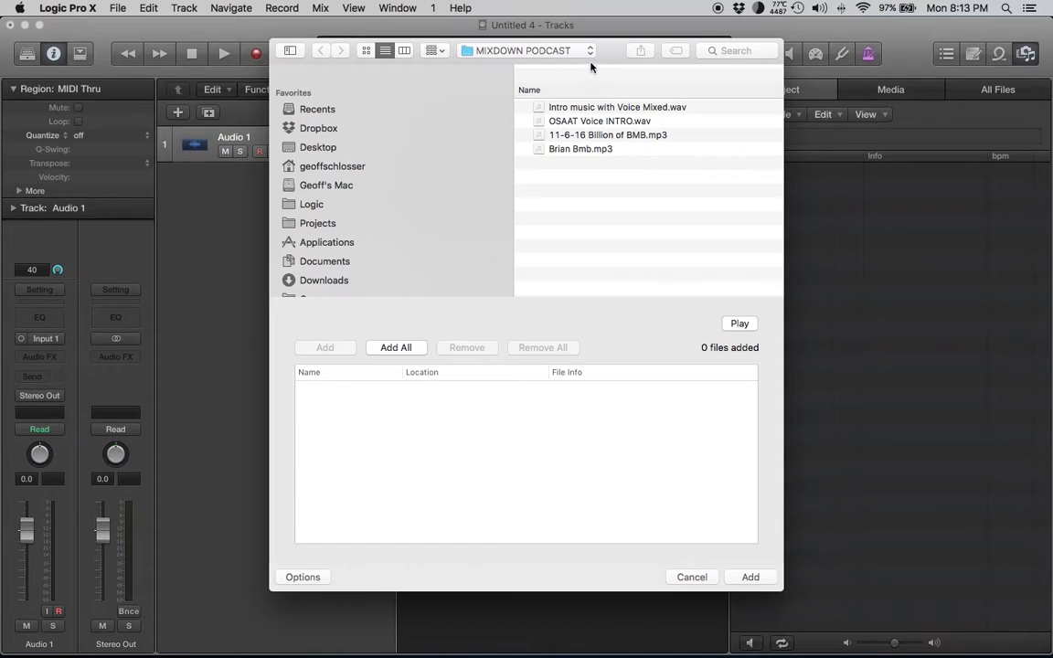
pyautogui.click(576, 52)
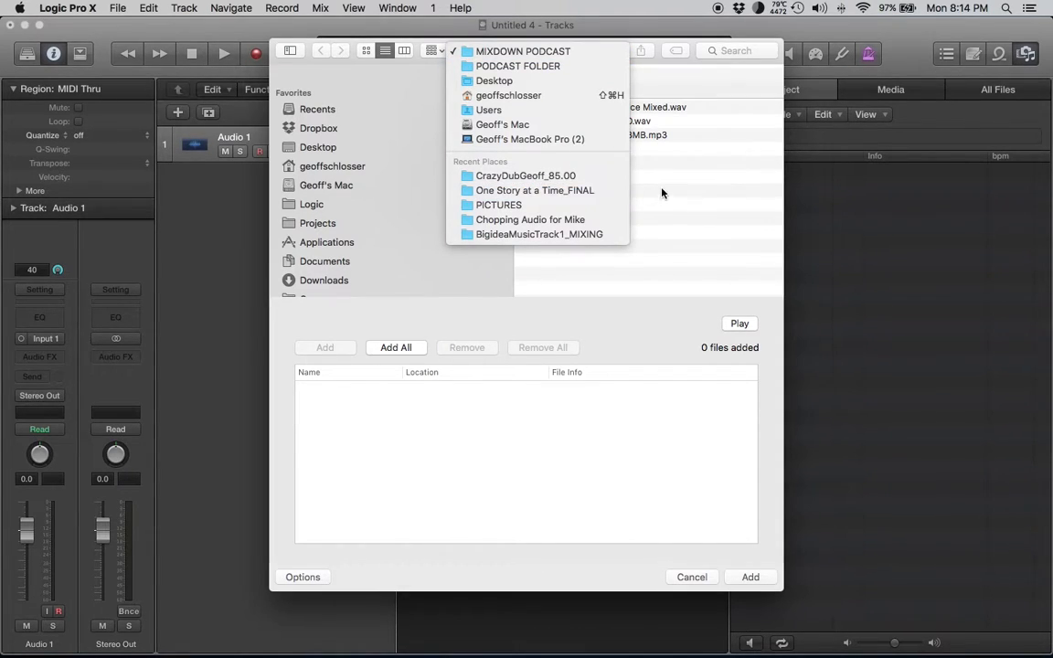
pyautogui.click(411, 58)
pyautogui.click(479, 51)
pyautogui.click(536, 180)
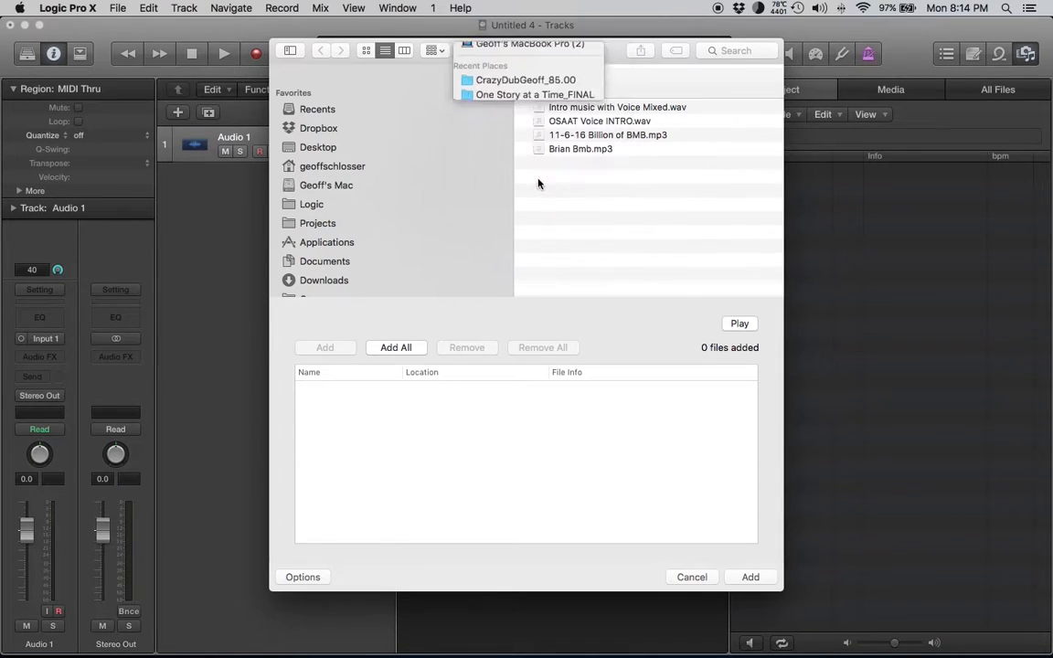
pyautogui.doubleClick(598, 108)
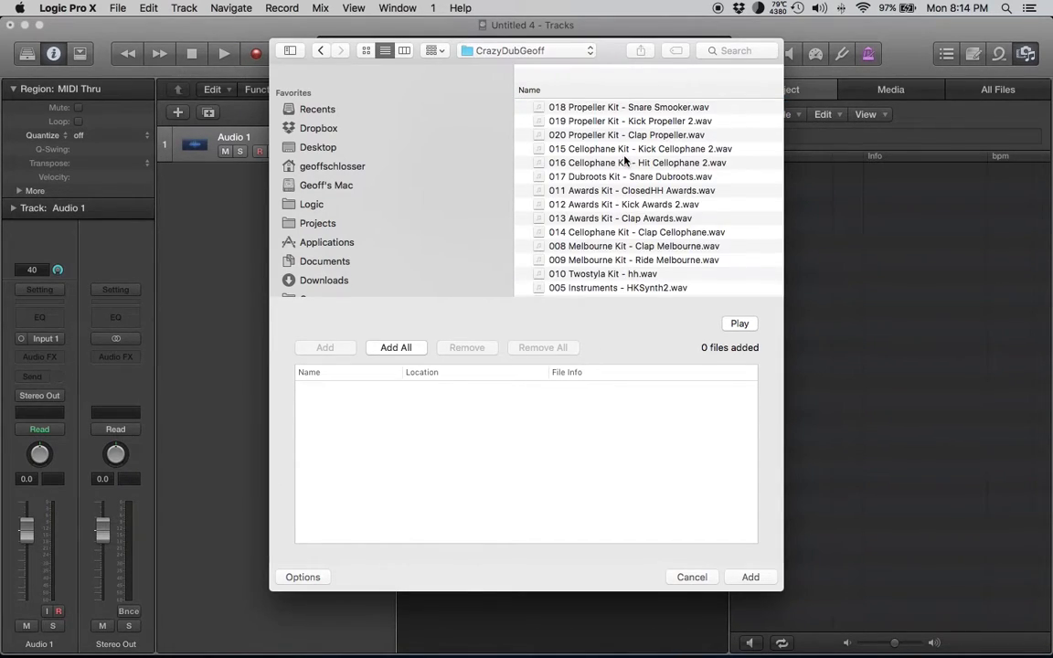
# Step: Add all the exported WAV files to the project audio and change the project sample rate to 48 kHz
pyautogui.click(626, 162)
pyautogui.press('super+a')
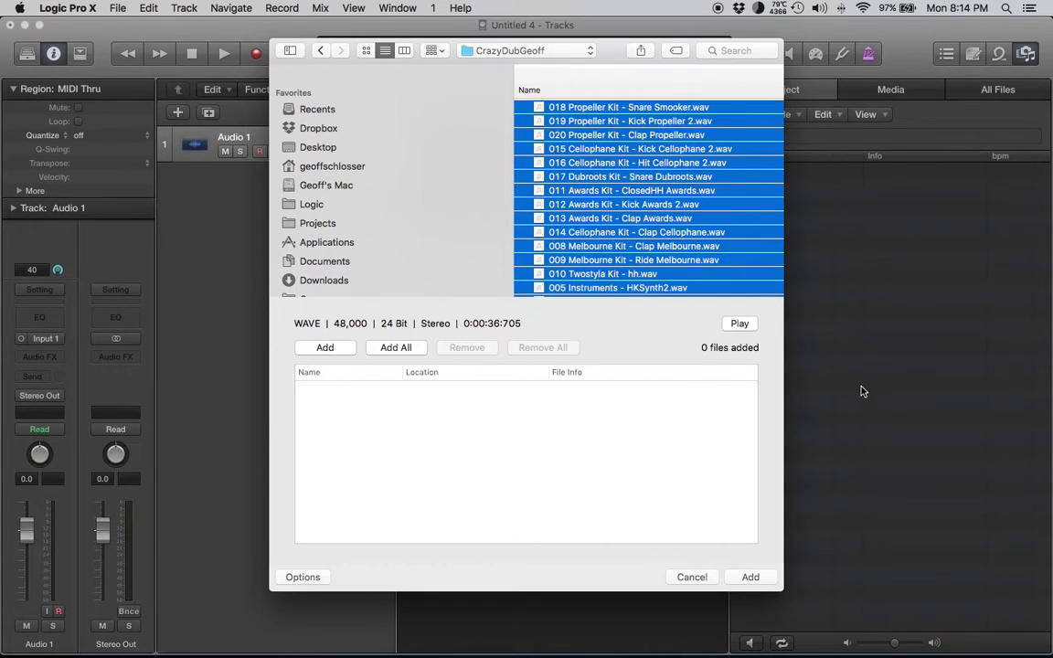
pyautogui.click(395, 348)
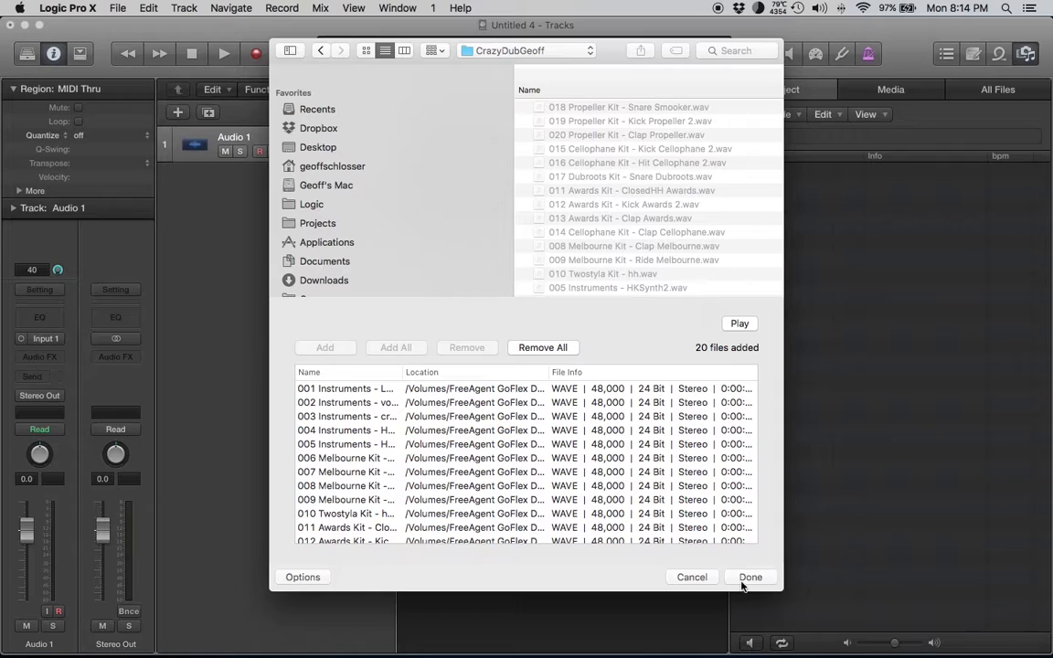
pyautogui.click(749, 577)
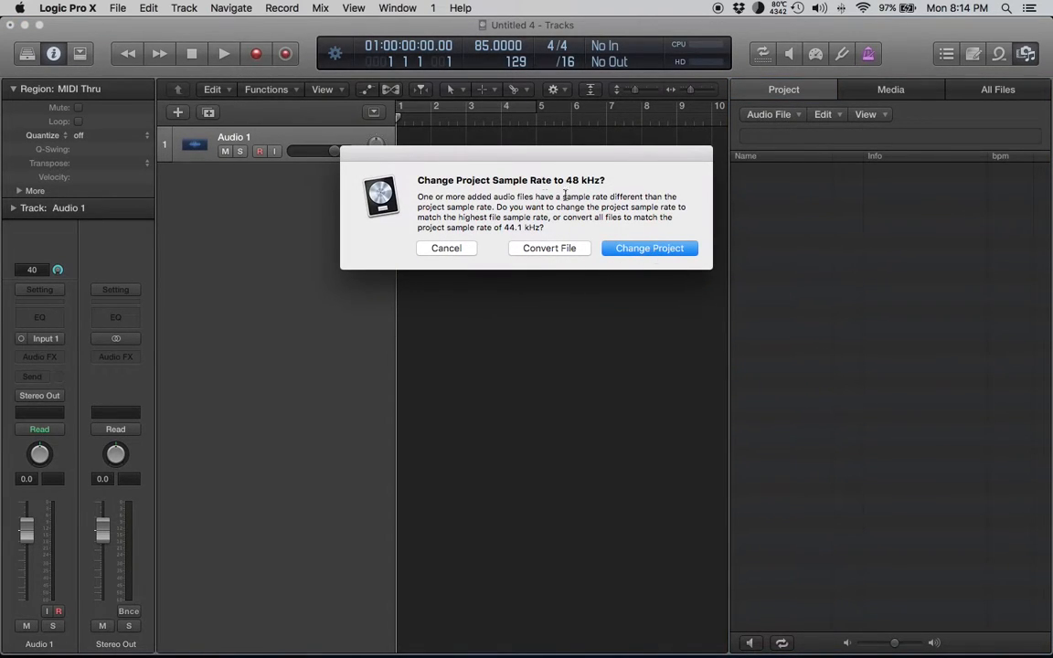
pyautogui.click(649, 250)
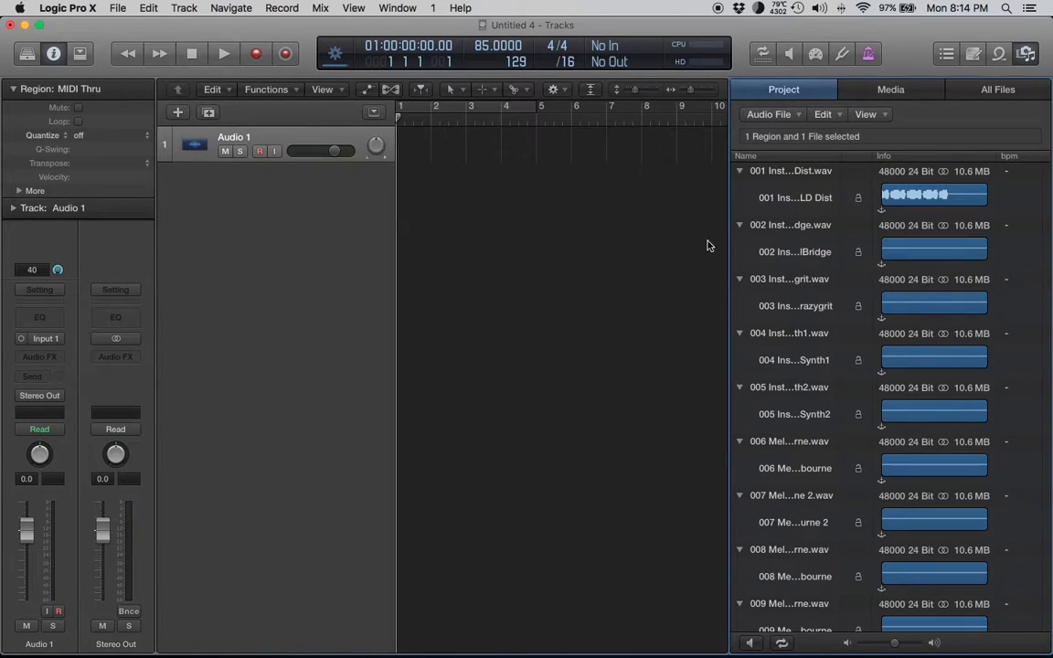
pyautogui.click(775, 198)
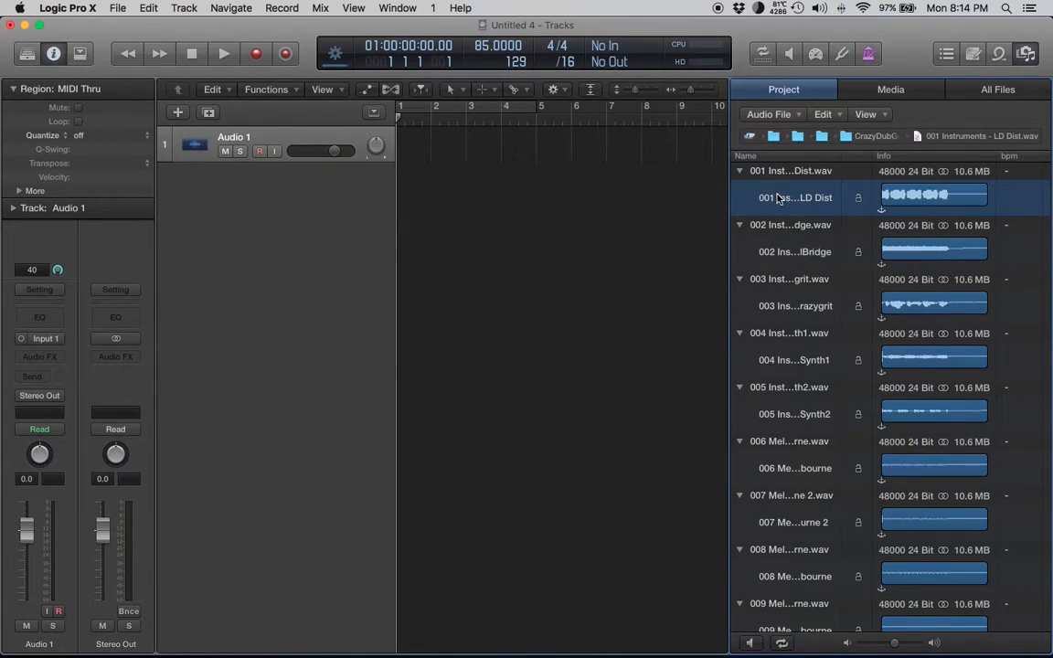
pyautogui.click(820, 307)
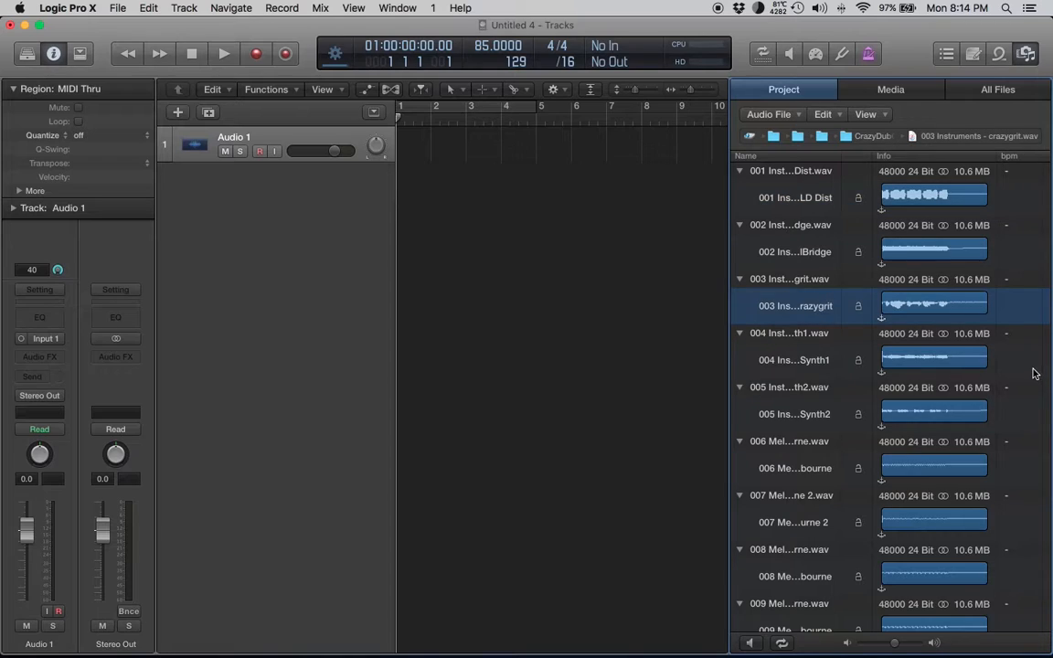
pyautogui.press('super+a')
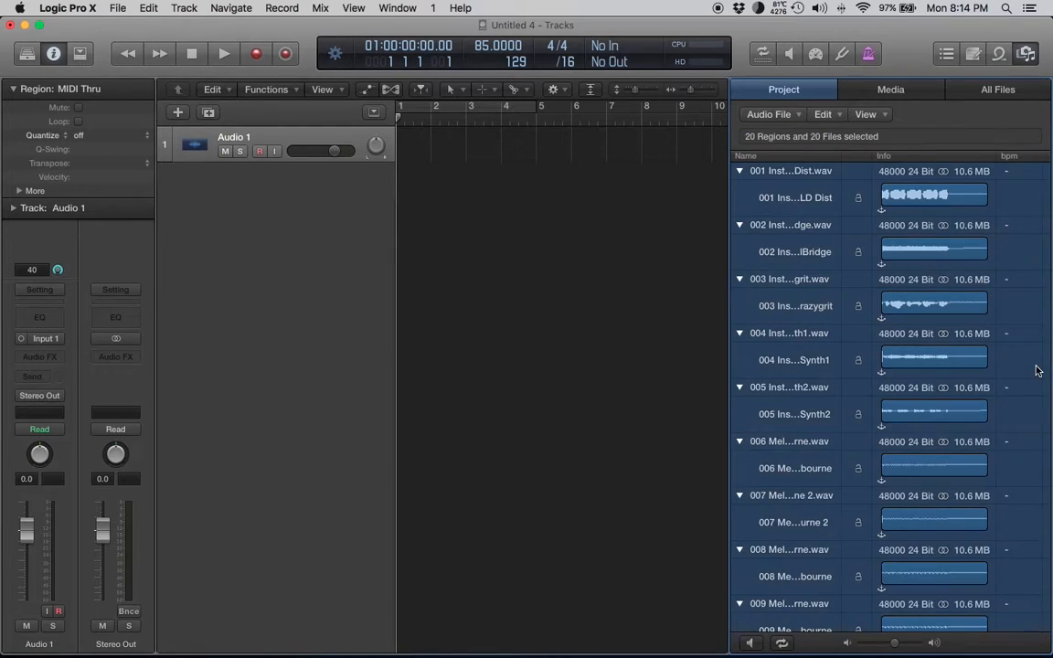
pyautogui.moveTo(791, 177)
pyautogui.mouseDown()
pyautogui.moveTo(401, 182)
pyautogui.moveTo(807, 185)
pyautogui.mouseUp()
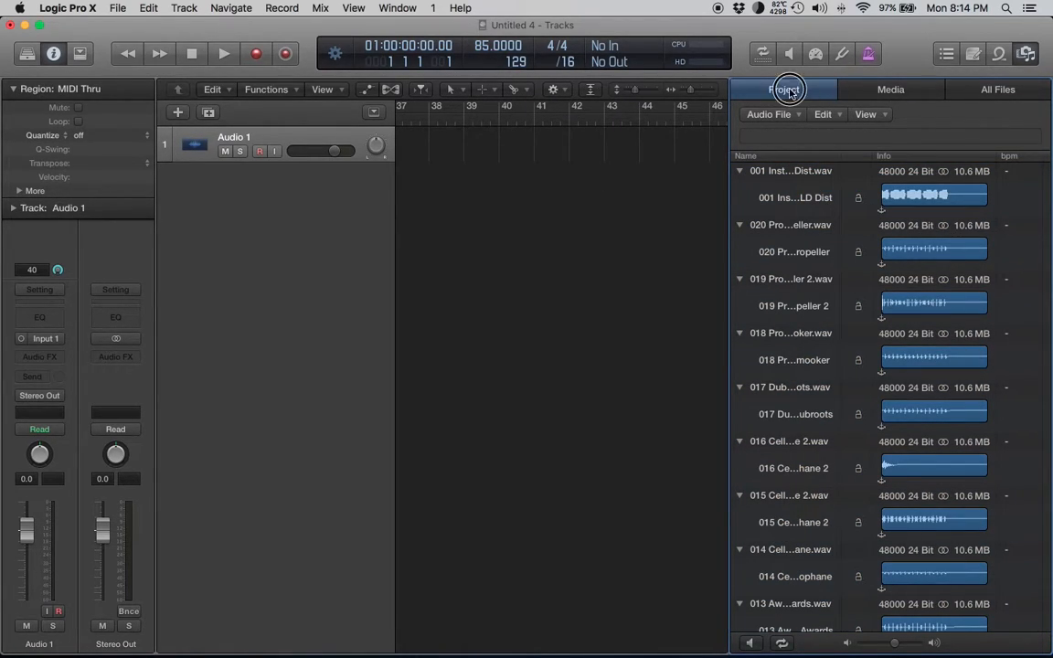
pyautogui.press('f')
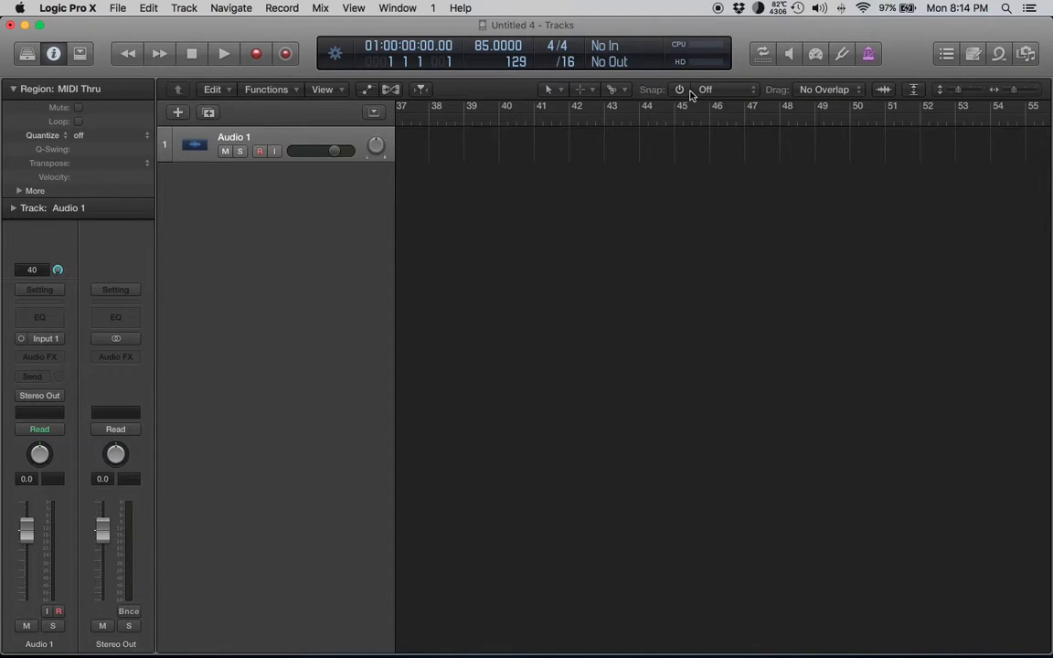
pyautogui.click(1025, 53)
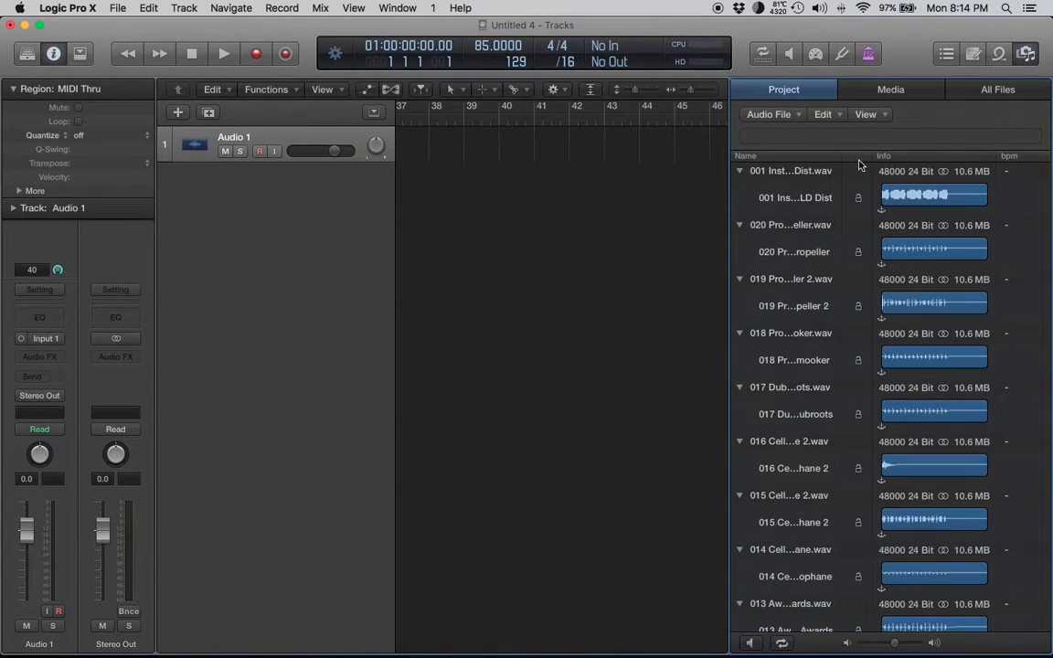
# Step: Place all the imported audio files in the arrangement at bar 36, creating new tracks for them
pyautogui.click(799, 185)
pyautogui.press('super+a')
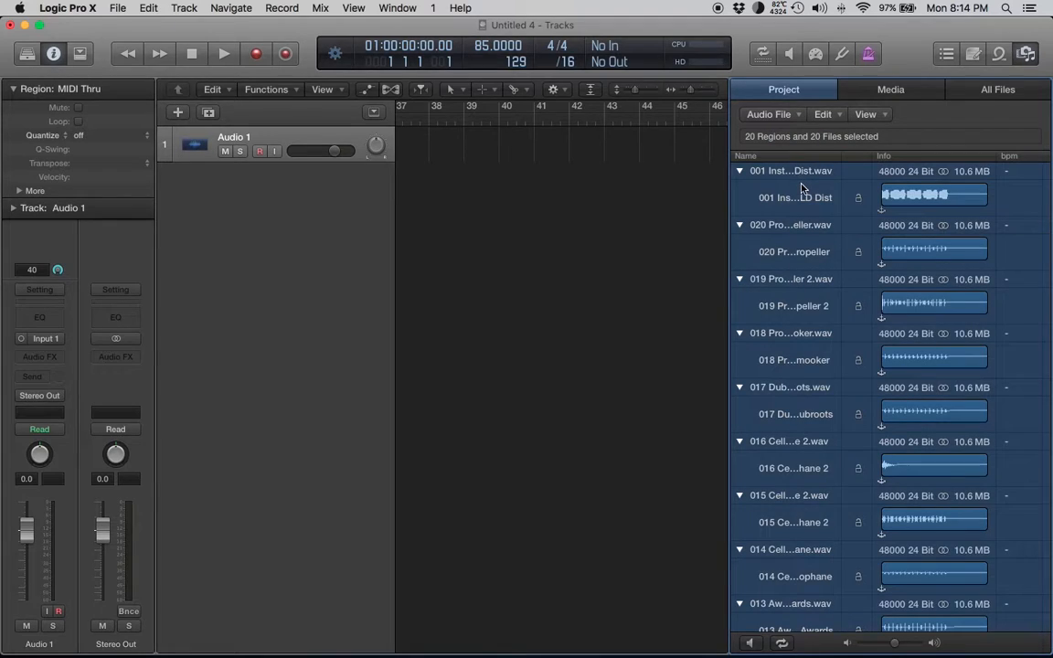
pyautogui.moveTo(804, 179); pyautogui.dragTo(477, 175)
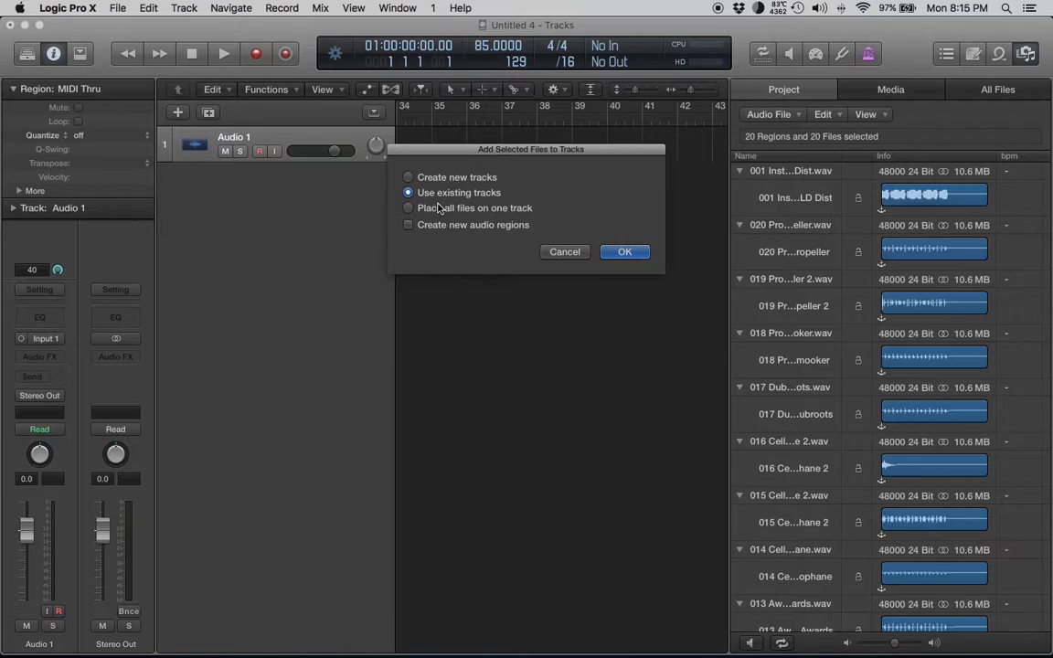
pyautogui.click(430, 177)
pyautogui.click(621, 251)
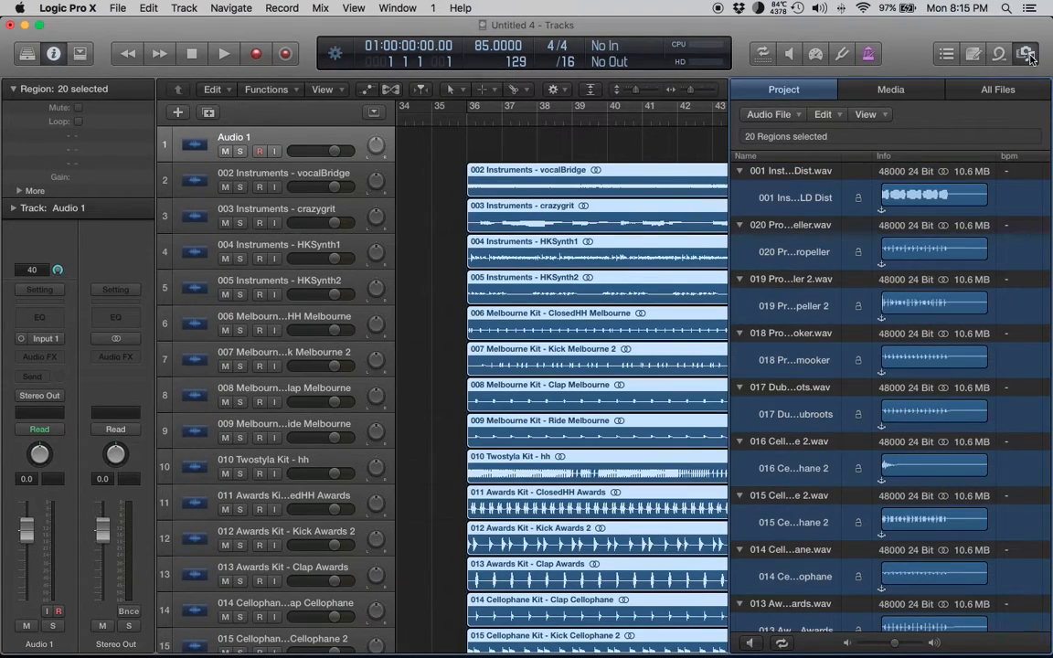
# Step: Close the project audio browser and move all the imported regions together so they start at bar 1
pyautogui.click(1027, 54)
pyautogui.click(687, 146)
pyautogui.press('super+a')
pyautogui.hscroll(-5, 632, 219)
pyautogui.hscroll(-1, 630, 218)
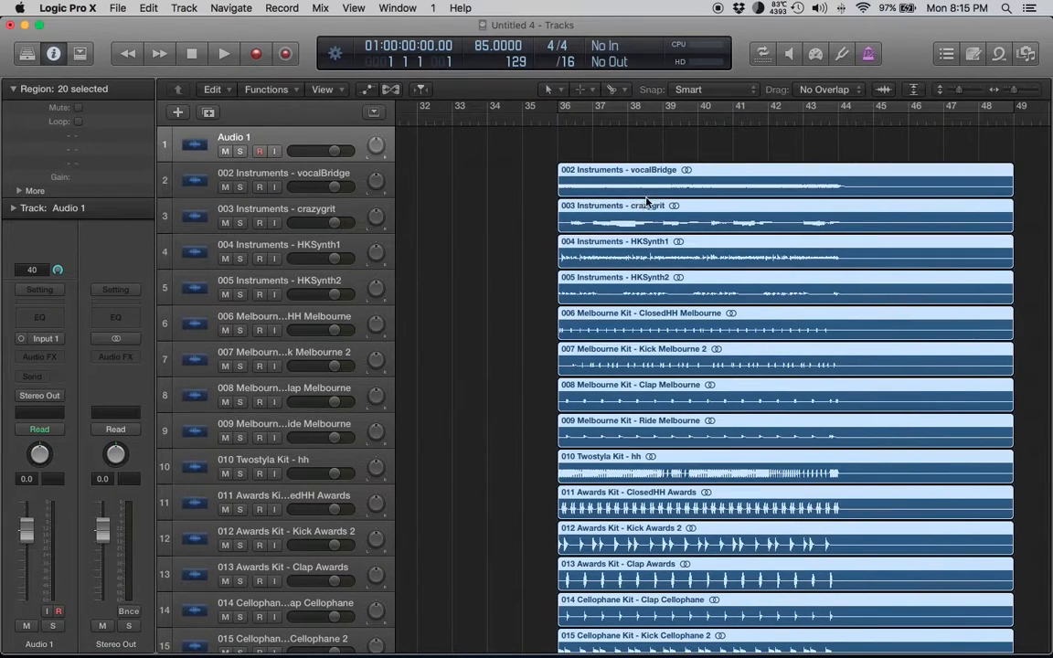
pyautogui.hscroll(-10, 645, 203)
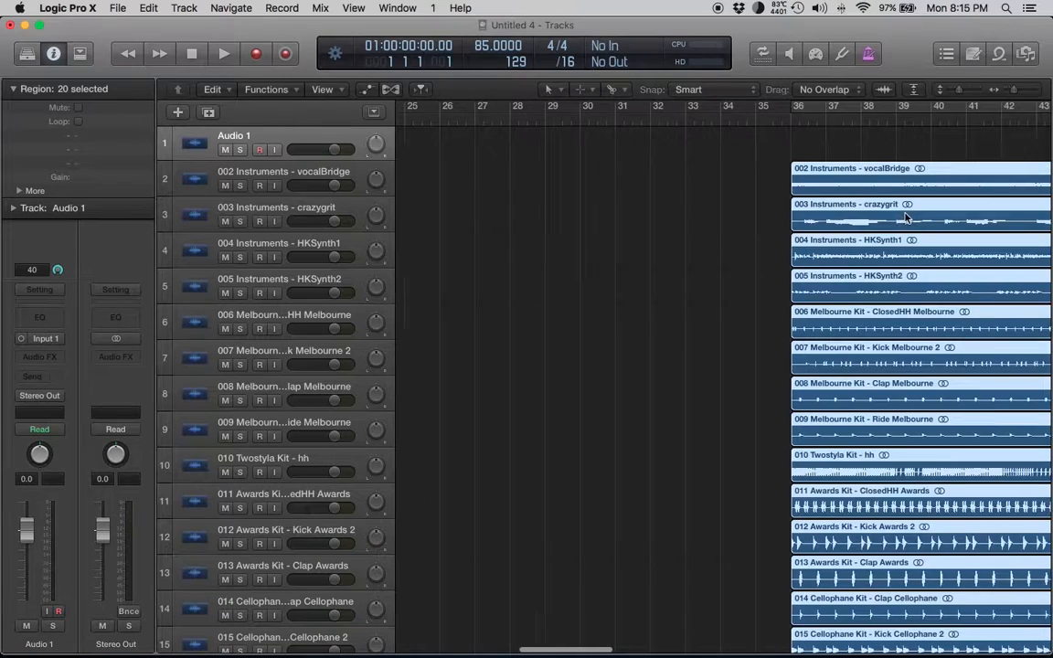
pyautogui.hscroll(-4, 906, 217)
pyautogui.moveTo(957, 186); pyautogui.dragTo(676, 184)
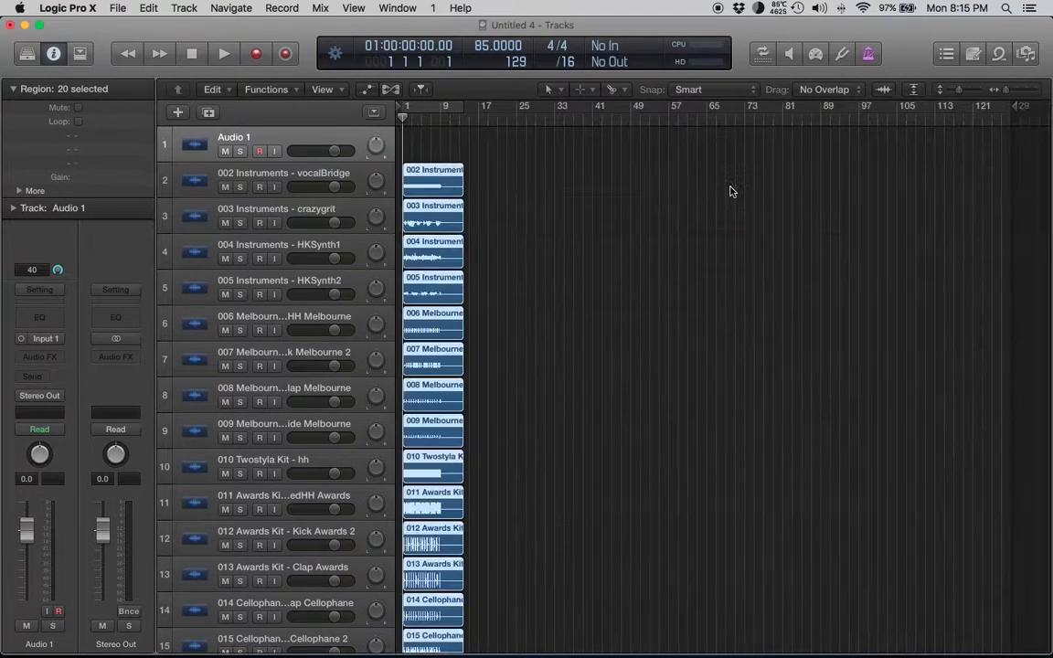
# Step: Split all the imported regions at bar 9 and delete the silent parts after that bar
pyautogui.click(630, 293)
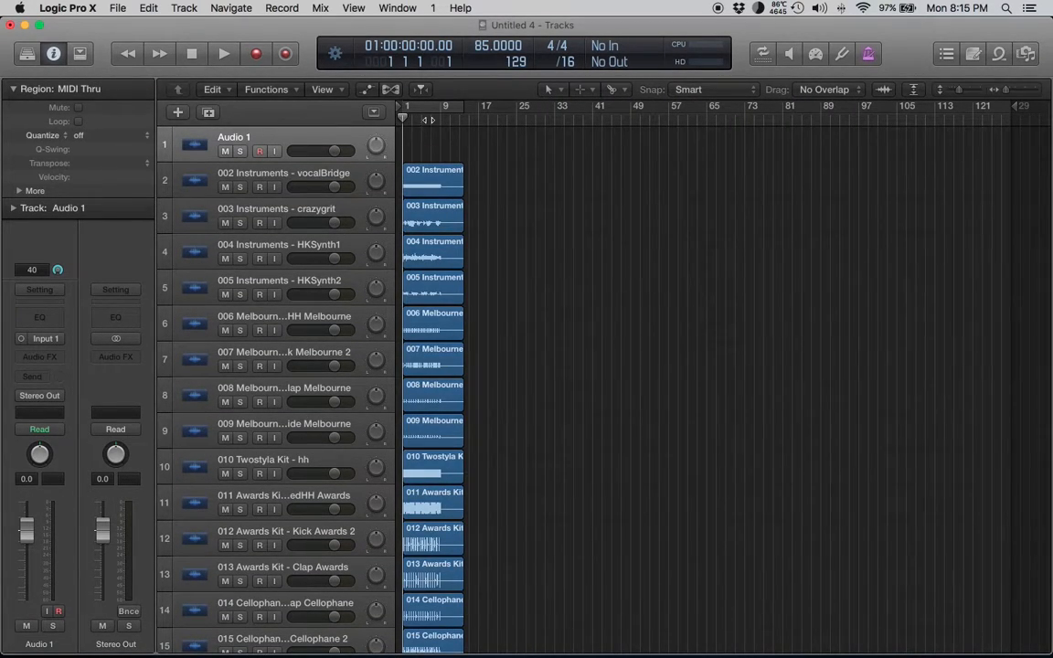
pyautogui.click(1006, 93)
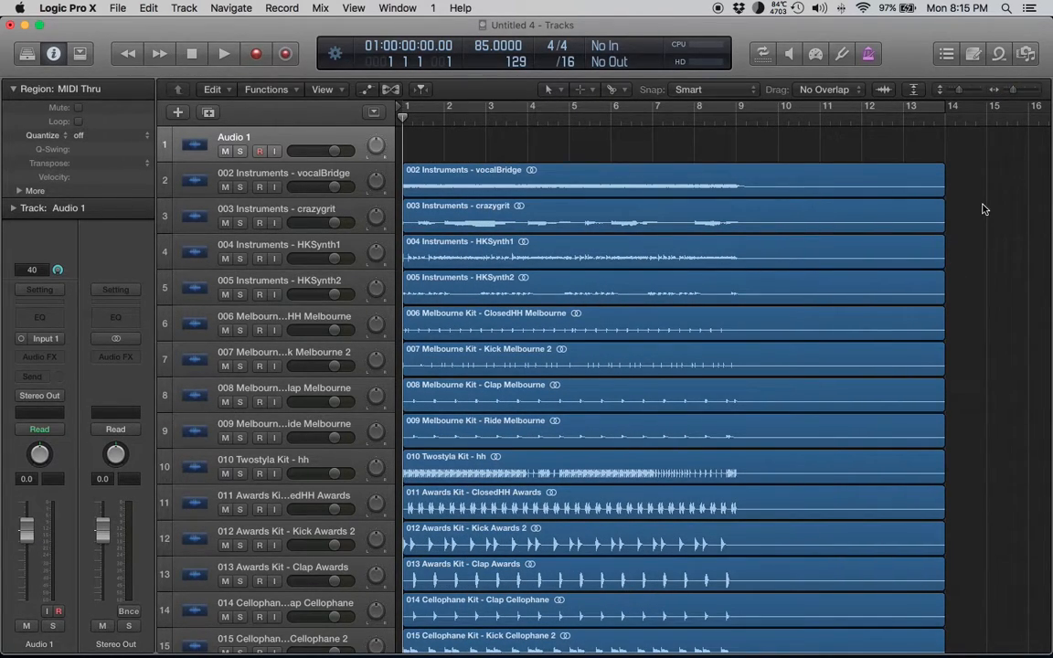
pyautogui.press('super+a')
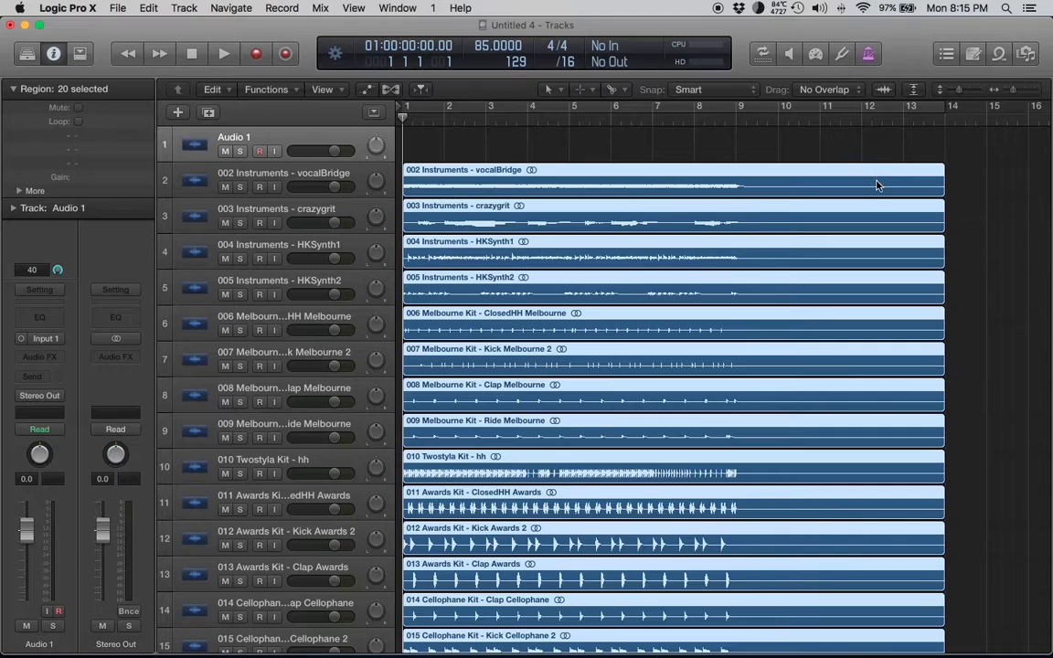
pyautogui.keyDown('super'); pyautogui.click(751, 184); pyautogui.keyUp('super')
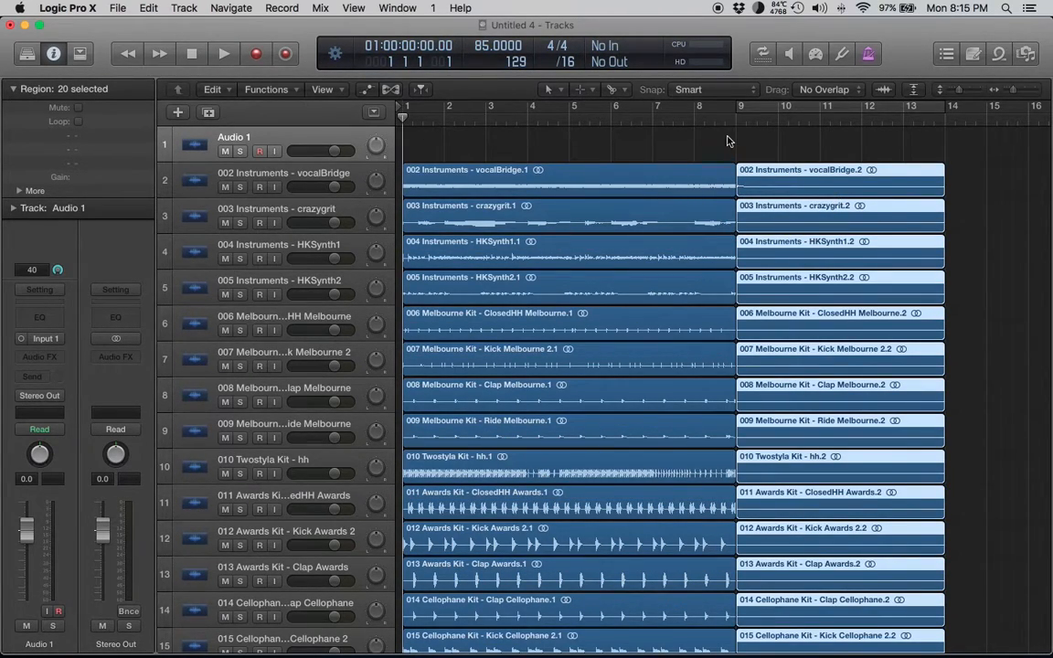
pyautogui.press('Delete')
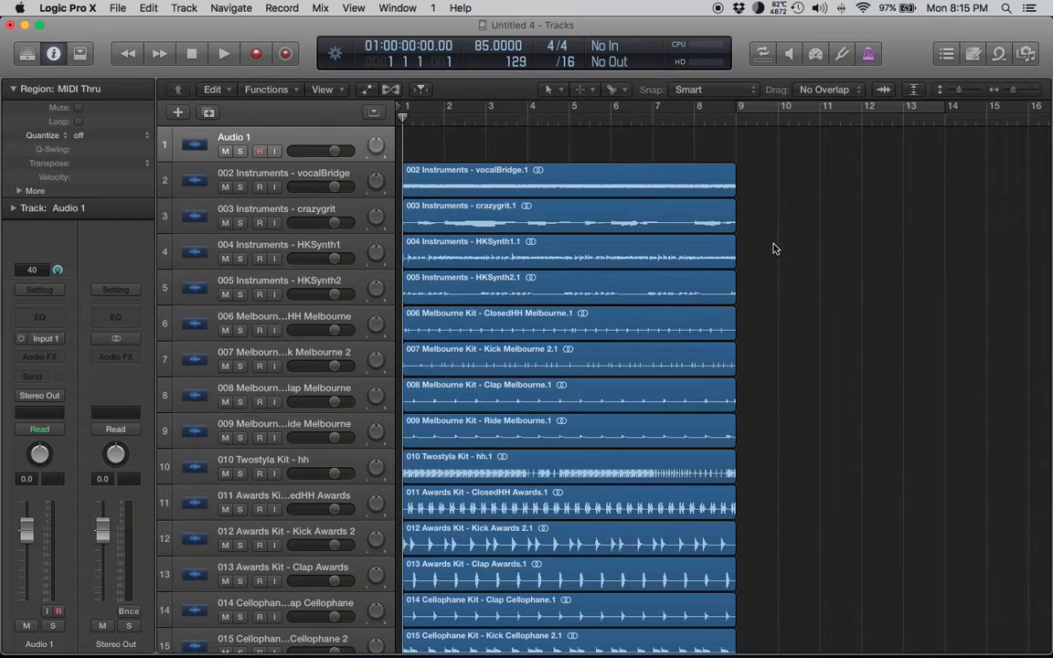
# Step: Open the name of the 002 Instruments vocalBridge track for editing
pyautogui.scroll(-3, 781, 306)
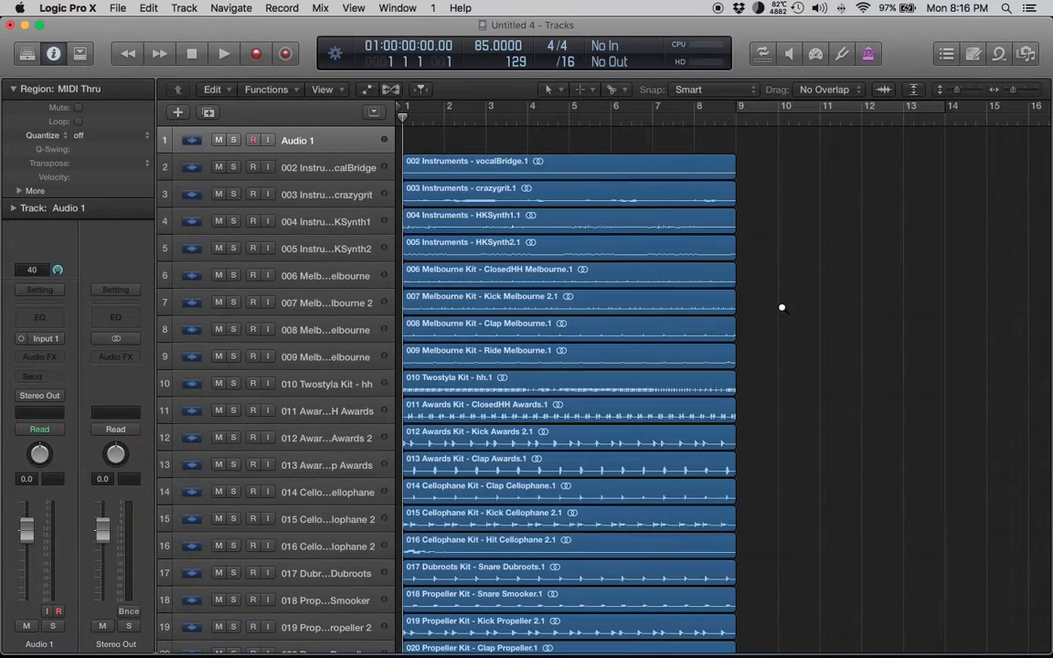
pyautogui.moveTo(899, 504); pyautogui.dragTo(712, 146)
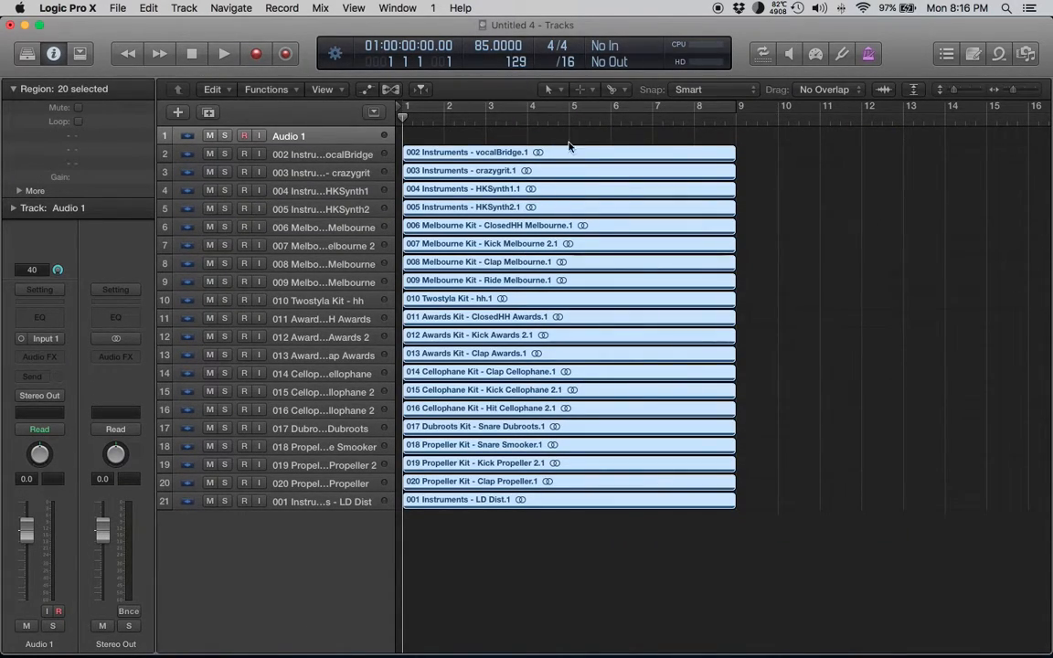
pyautogui.doubleClick(323, 154)
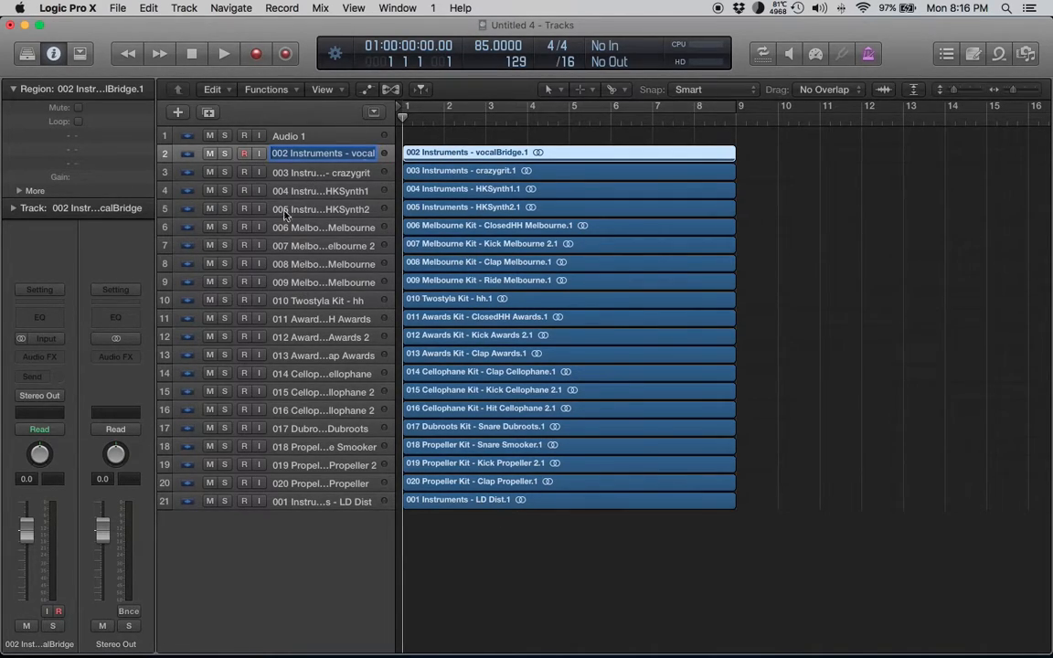
pyautogui.moveTo(272, 152); pyautogui.dragTo(327, 152)
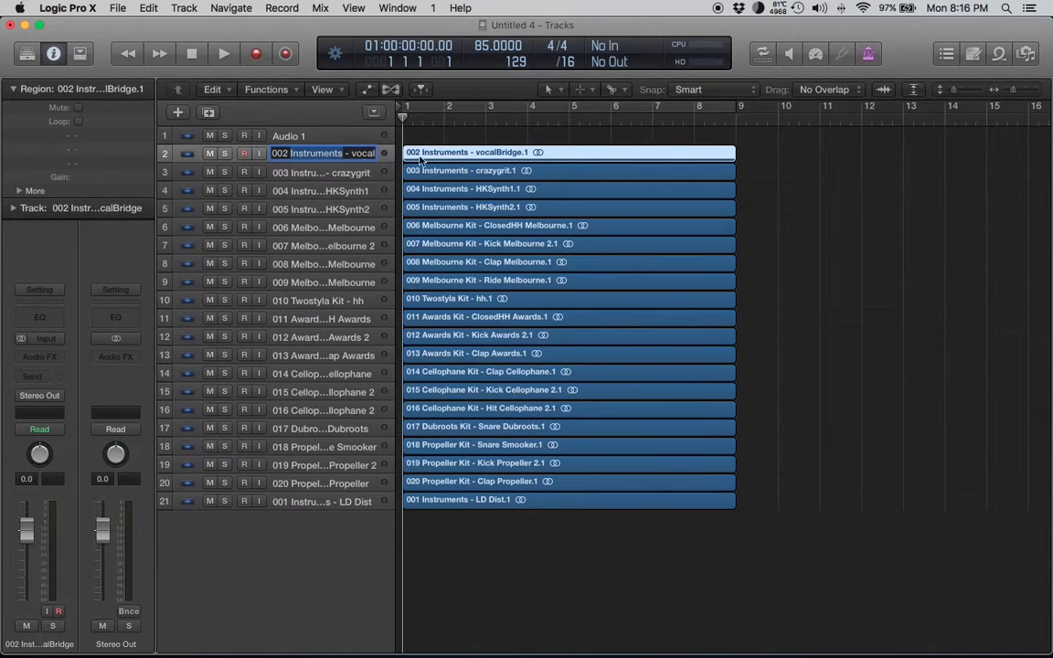
# Step: Select the eight-bar regions on all tracks and repeat them once from bar 9
pyautogui.moveTo(903, 468); pyautogui.dragTo(533, 139)
pyautogui.moveTo(825, 494); pyautogui.dragTo(448, 5)
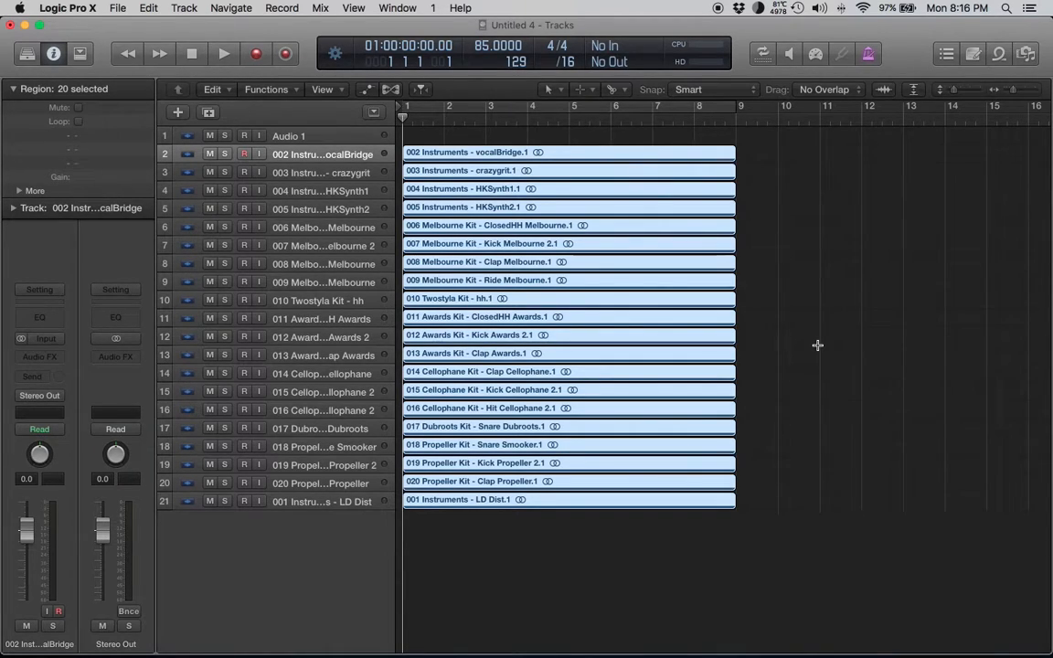
pyautogui.press('super+r')
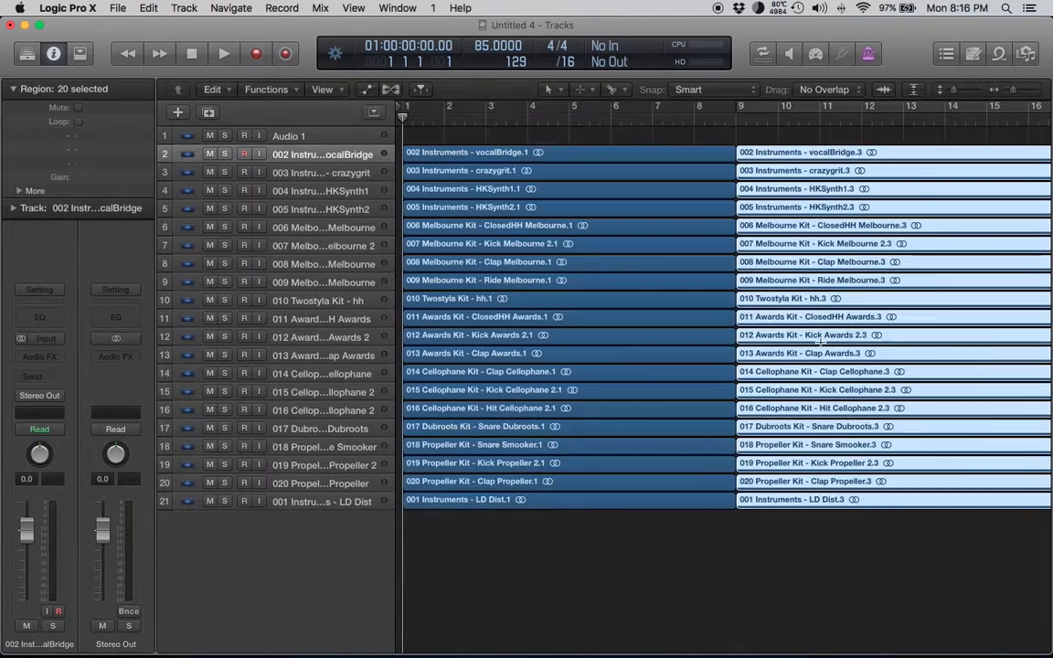
# Step: Select both blocks of regions and repeat them twice so the arrangement extends to bar 49
pyautogui.press('super+Left')
pyautogui.press('super+Left')
pyautogui.press('super+Left')
pyautogui.press('super+Left')
pyautogui.press('super+Left')
pyautogui.moveTo(841, 579); pyautogui.dragTo(333, 27)
pyautogui.press('super+r')
pyautogui.press('super+r')
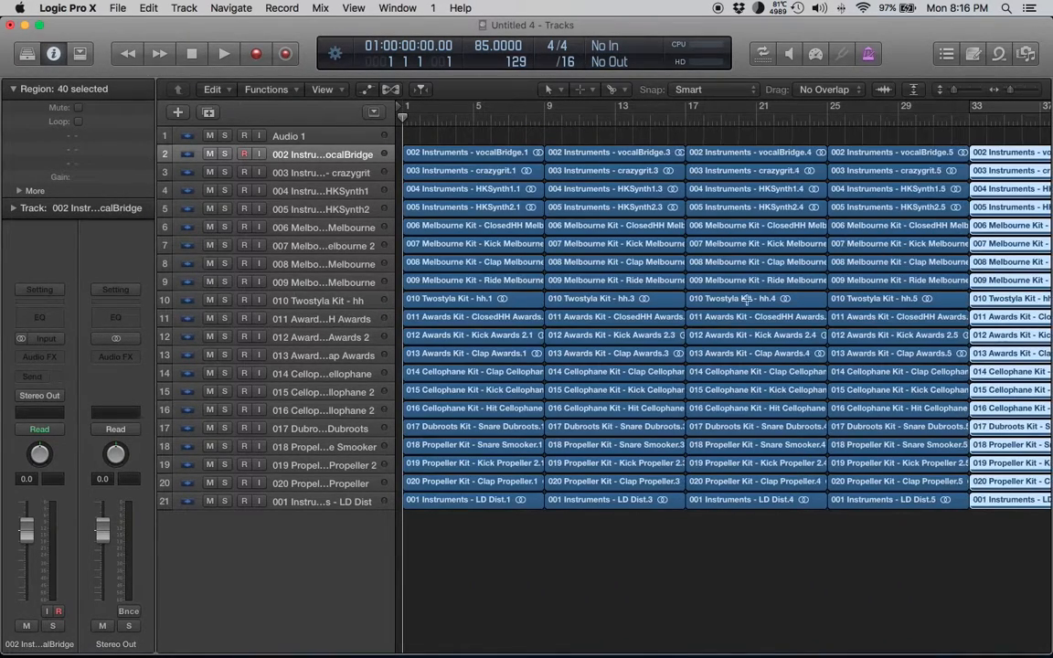
pyautogui.press('super+Left')
pyautogui.press('super+Left')
pyautogui.click(548, 573)
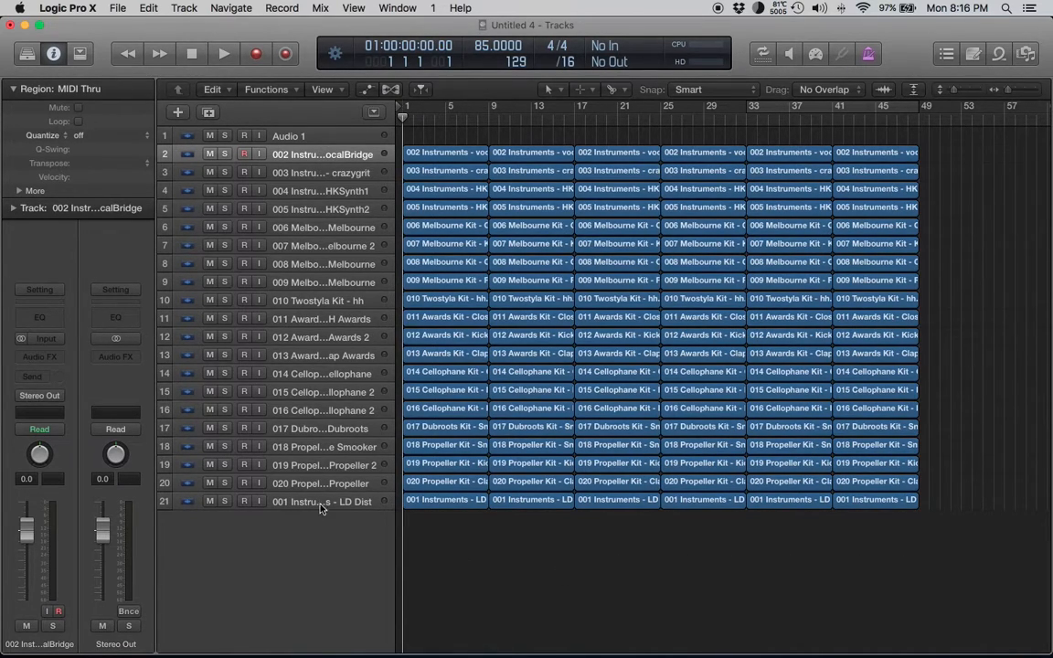
# Step: Select tracks 2 through 21, then open the mixer and enlarge its window to show more channel strips
pyautogui.press('super+a')
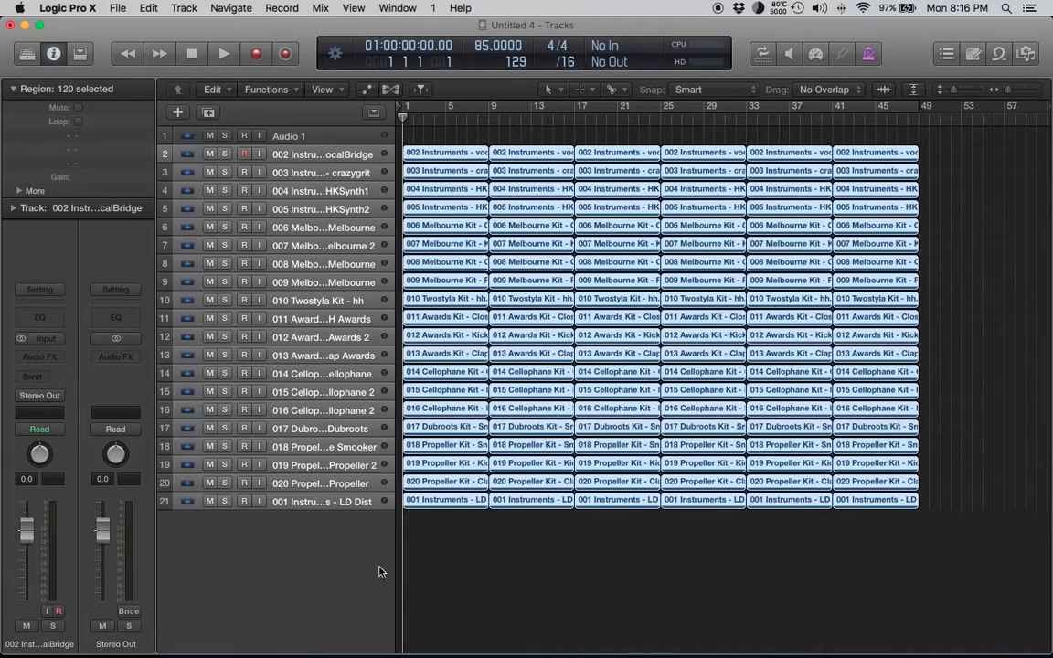
pyautogui.click(511, 559)
pyautogui.click(346, 159)
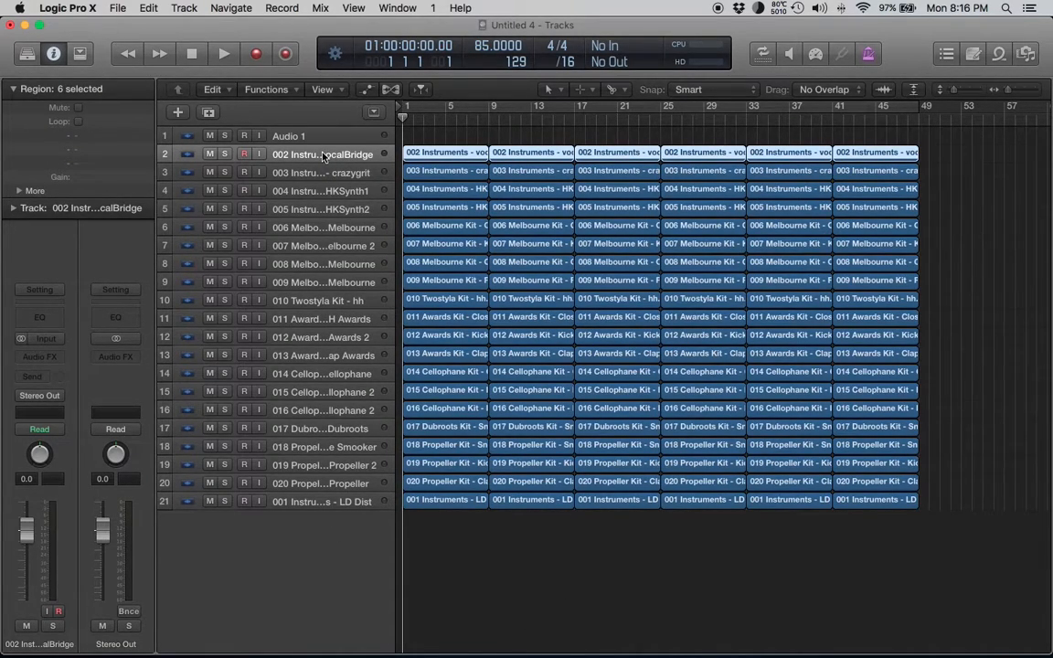
pyautogui.keyDown('shift'); pyautogui.click(324, 509); pyautogui.keyUp('shift')
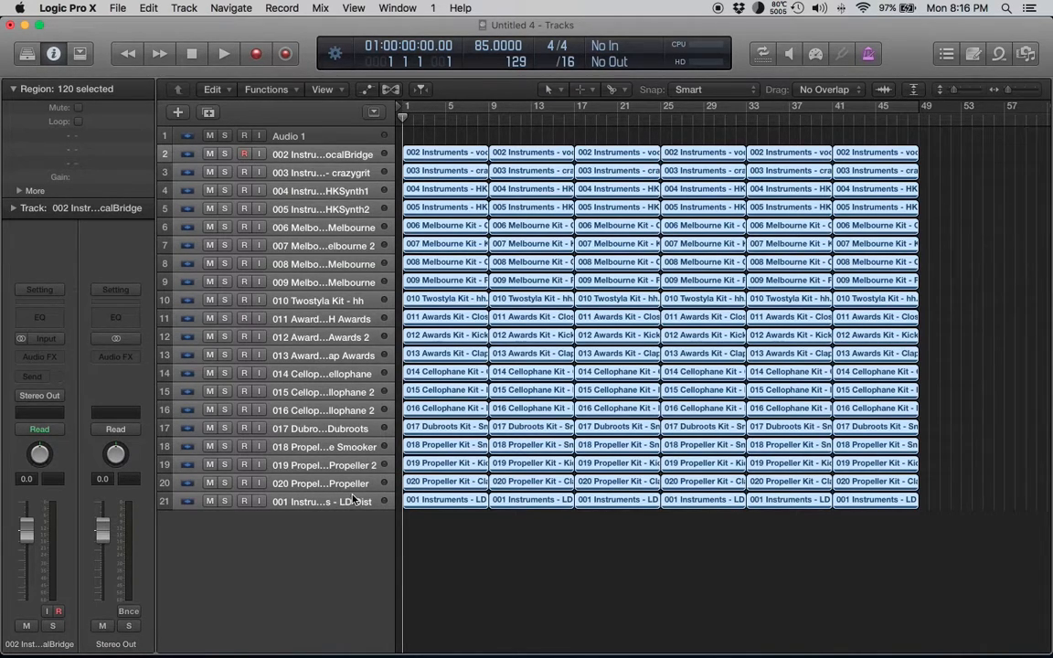
pyautogui.press('super+2')
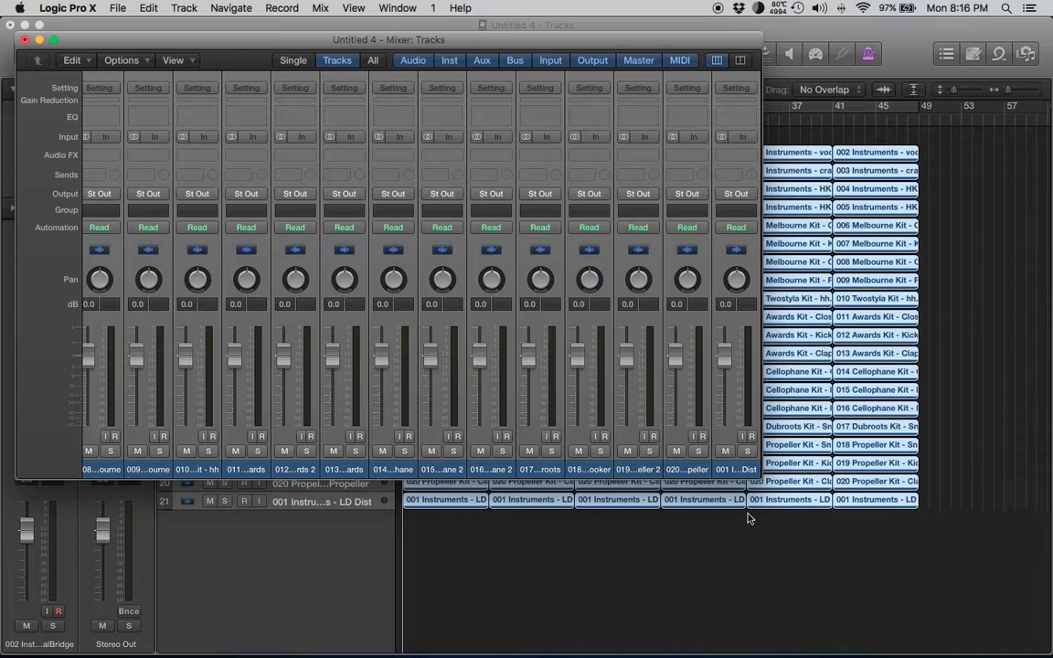
pyautogui.moveTo(757, 476); pyautogui.dragTo(1048, 577)
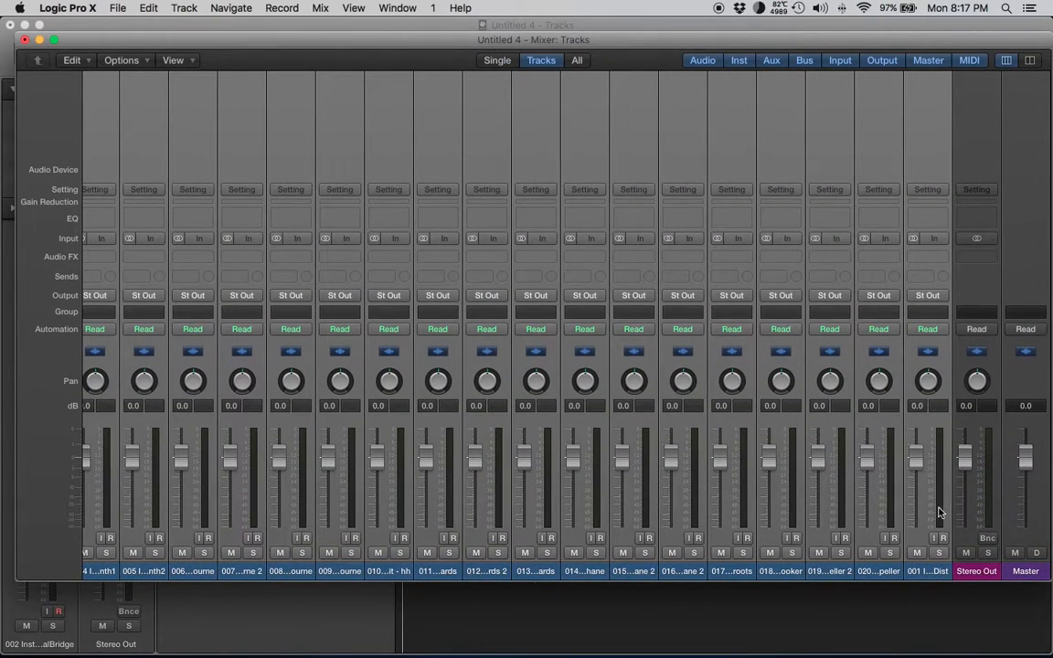
# Step: Lower the volume faders of all selected tracks to -∞ and check the track selection in the arrangement
pyautogui.moveTo(925, 472); pyautogui.dragTo(921, 539)
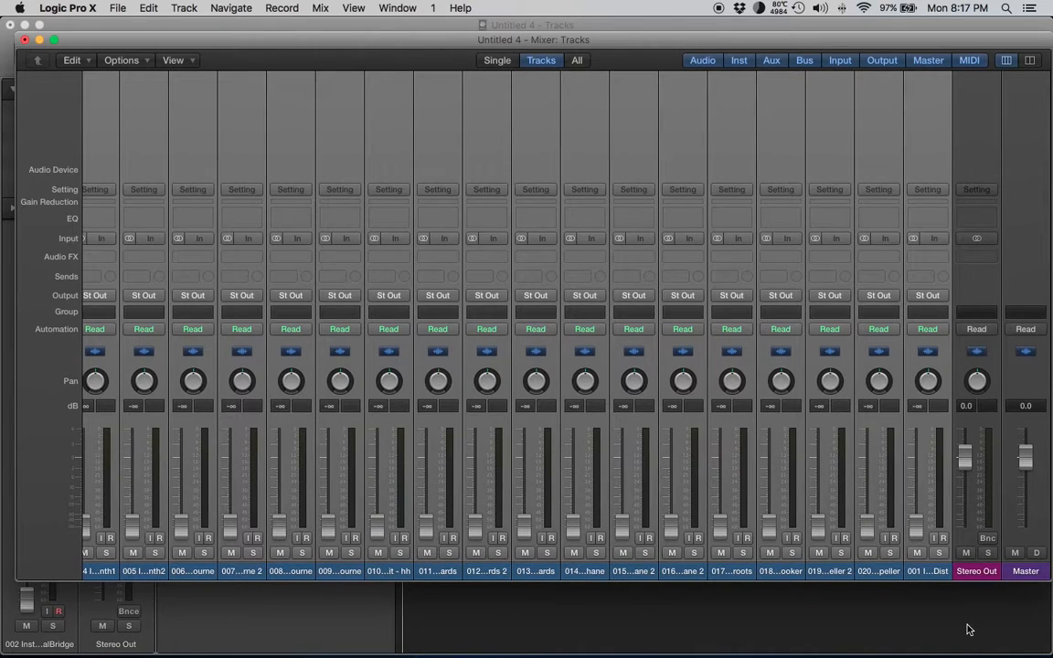
pyautogui.moveTo(912, 539); pyautogui.dragTo(876, 638)
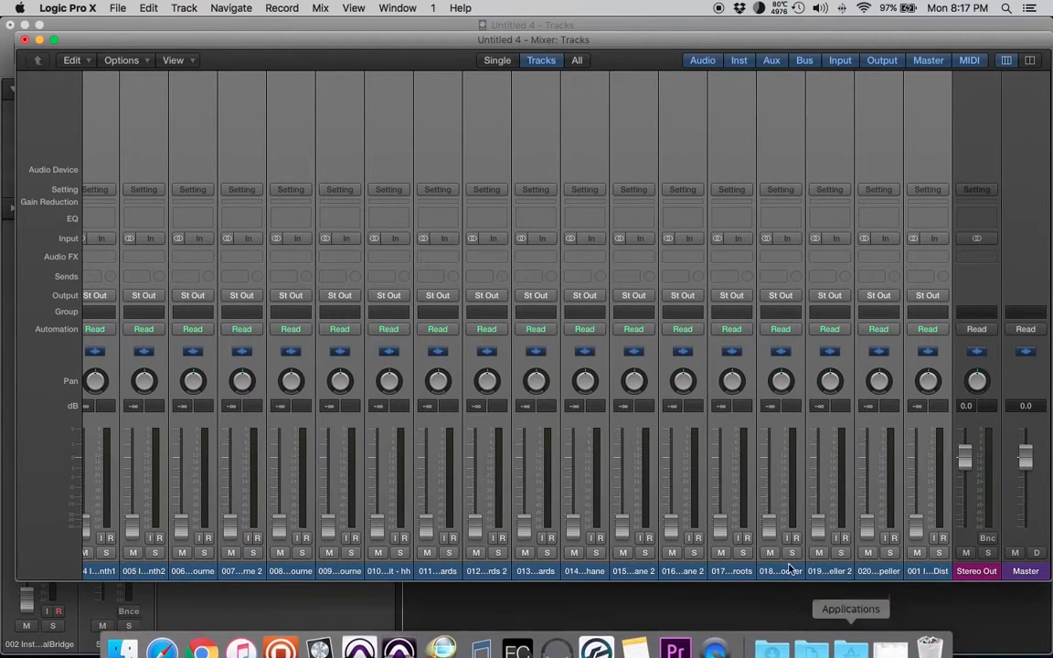
pyautogui.click(787, 597)
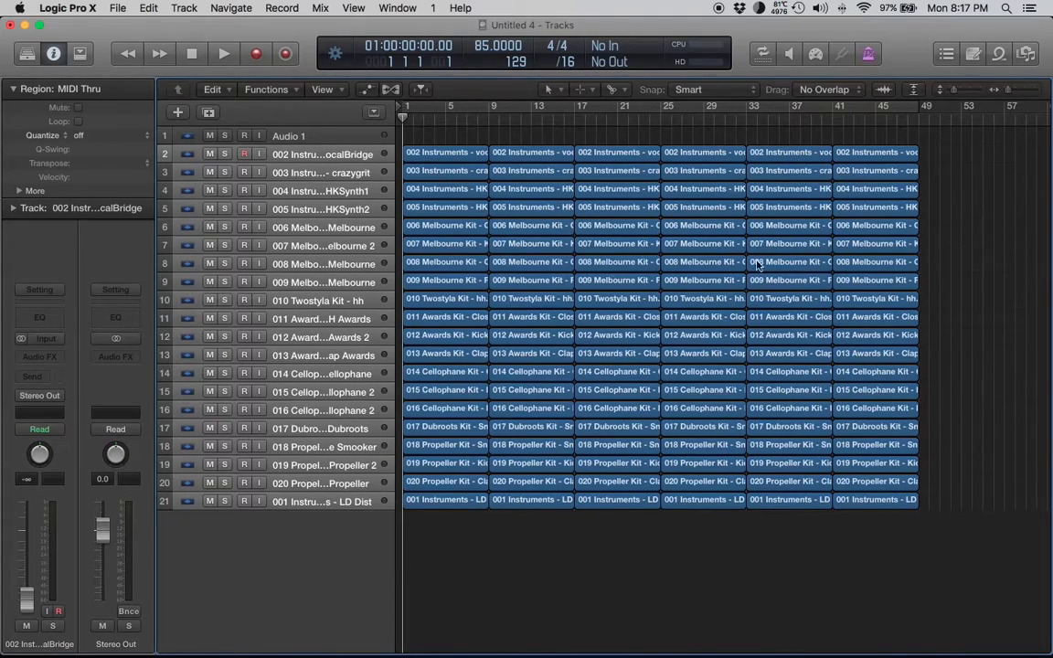
pyautogui.hotkey('ctrl', 'Up')
pyautogui.click(293, 161)
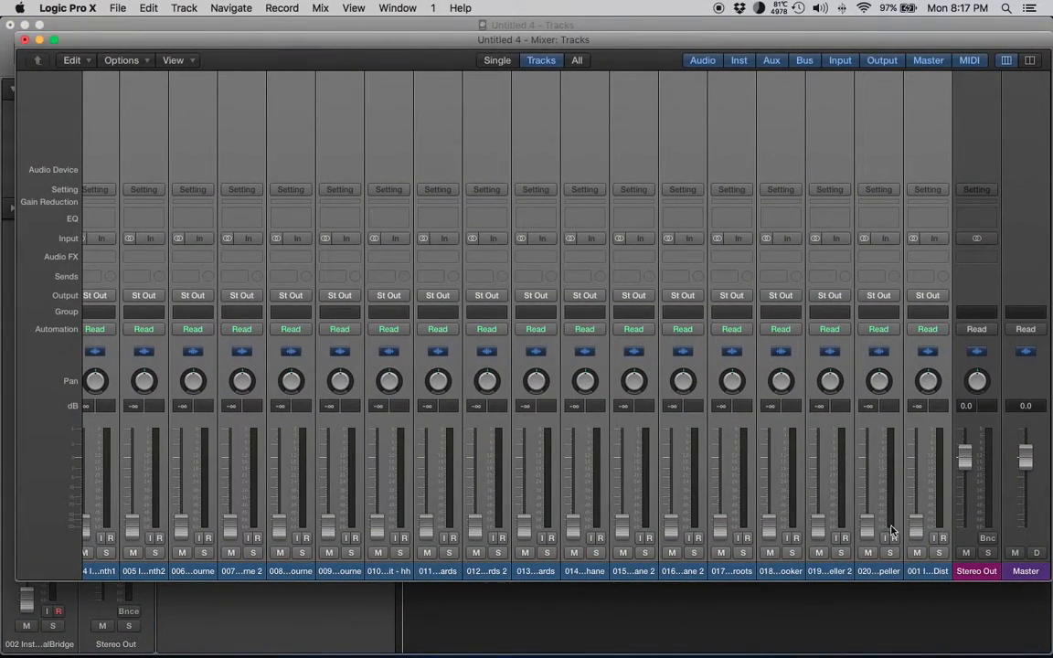
# Step: Set the volume faders of all selected tracks to -5.0 dB and play the arrangement to check the levels
pyautogui.moveTo(918, 527); pyautogui.dragTo(927, 436)
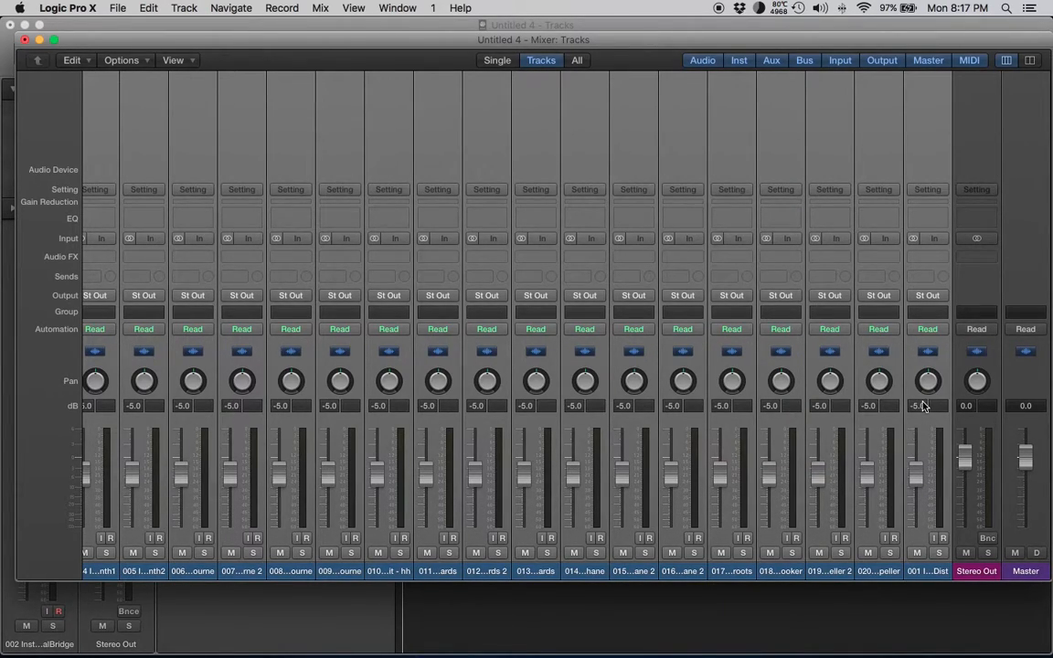
pyautogui.press('space')
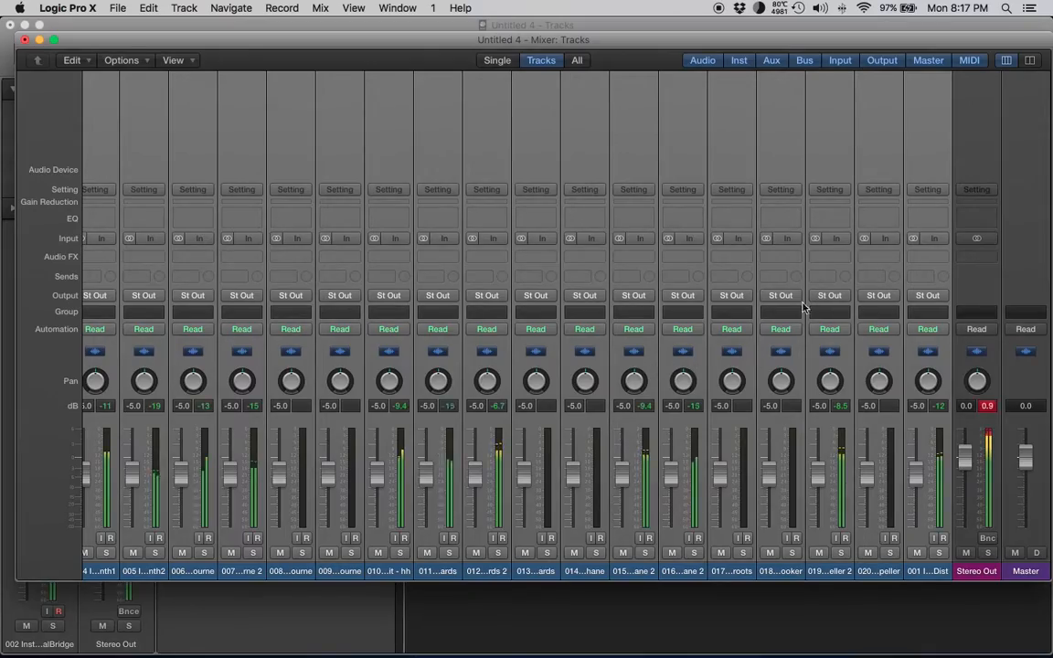
pyautogui.hotkey('ctrl', 'Up')
pyautogui.click(457, 292)
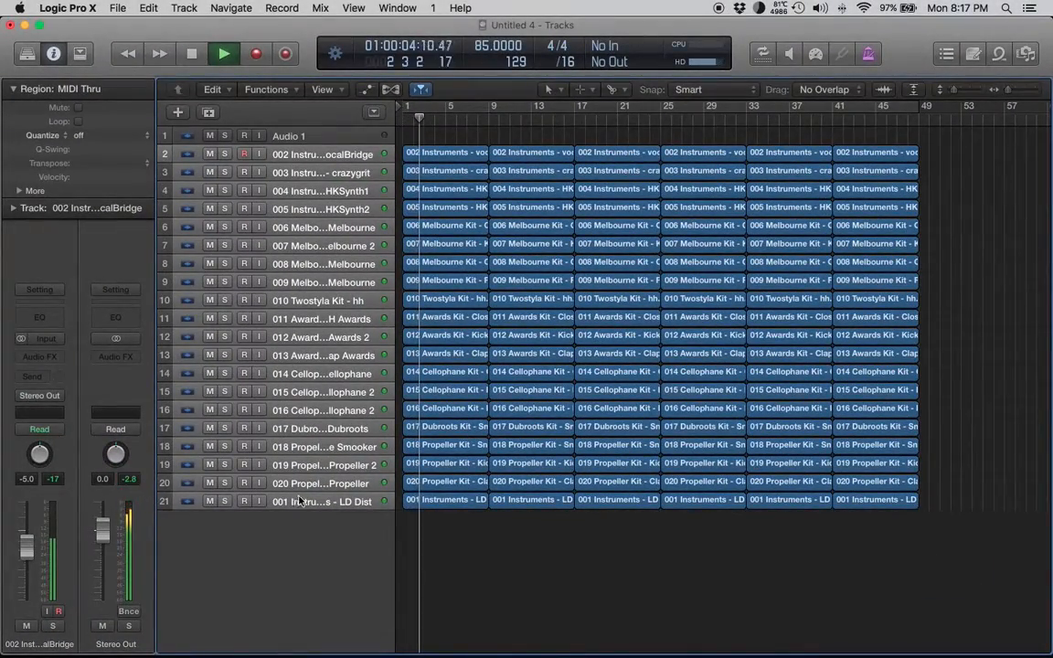
pyautogui.hotkey('ctrl', 'Up')
pyautogui.click(305, 239)
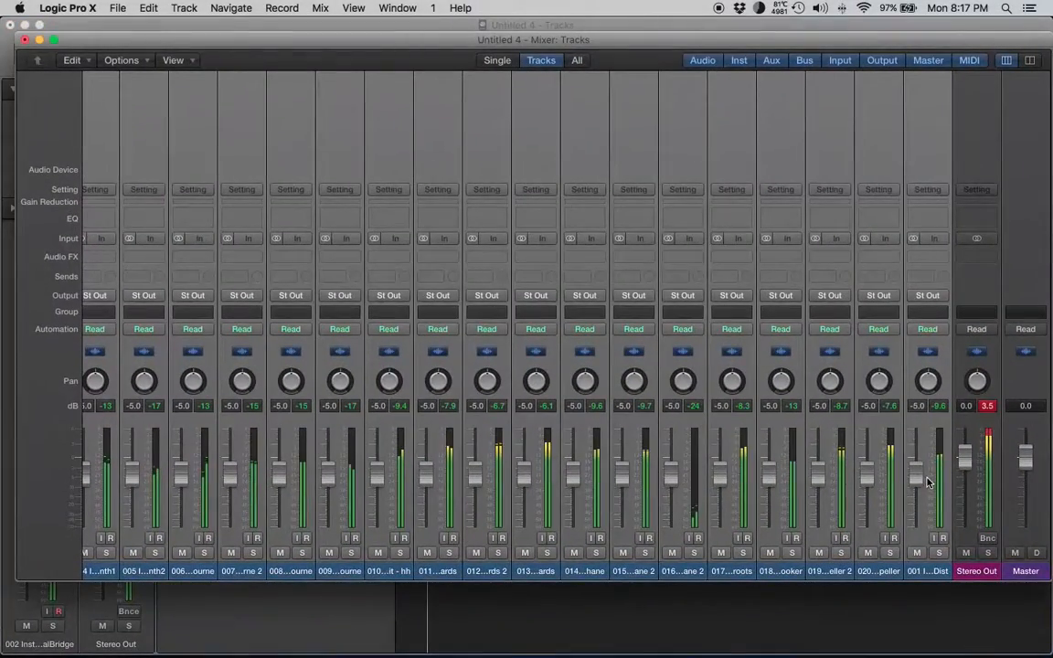
# Step: Lower the selected tracks' volume faders together to -12.2 dB and reset the Stereo Out peak level indicator
pyautogui.moveTo(917, 472)
pyautogui.mouseDown()
pyautogui.moveTo(917, 523)
pyautogui.moveTo(917, 463)
pyautogui.mouseUp()
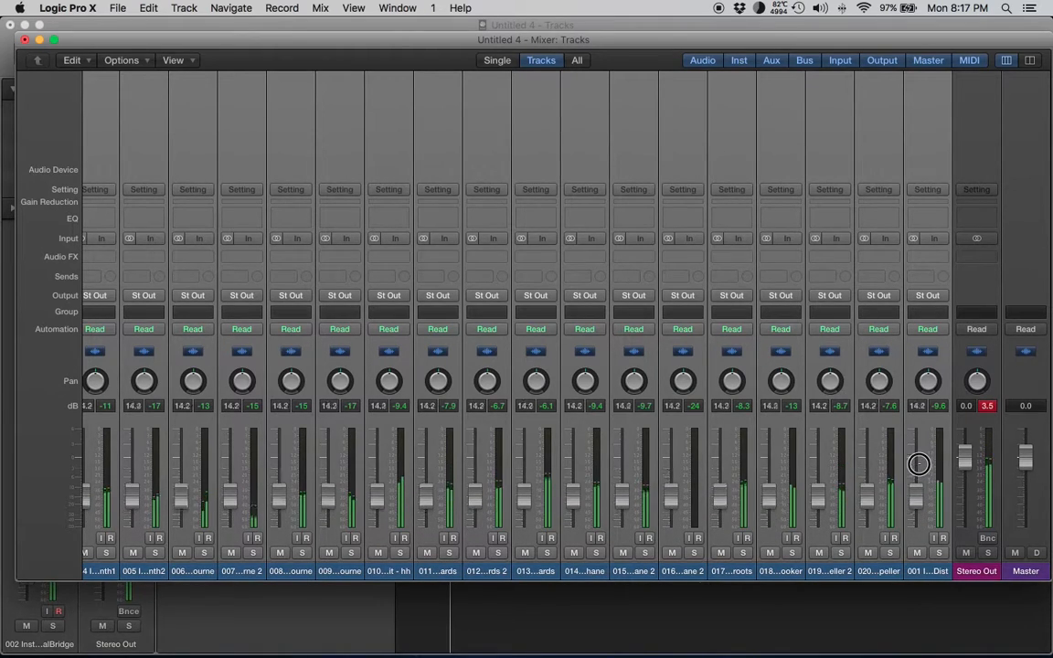
pyautogui.click(987, 408)
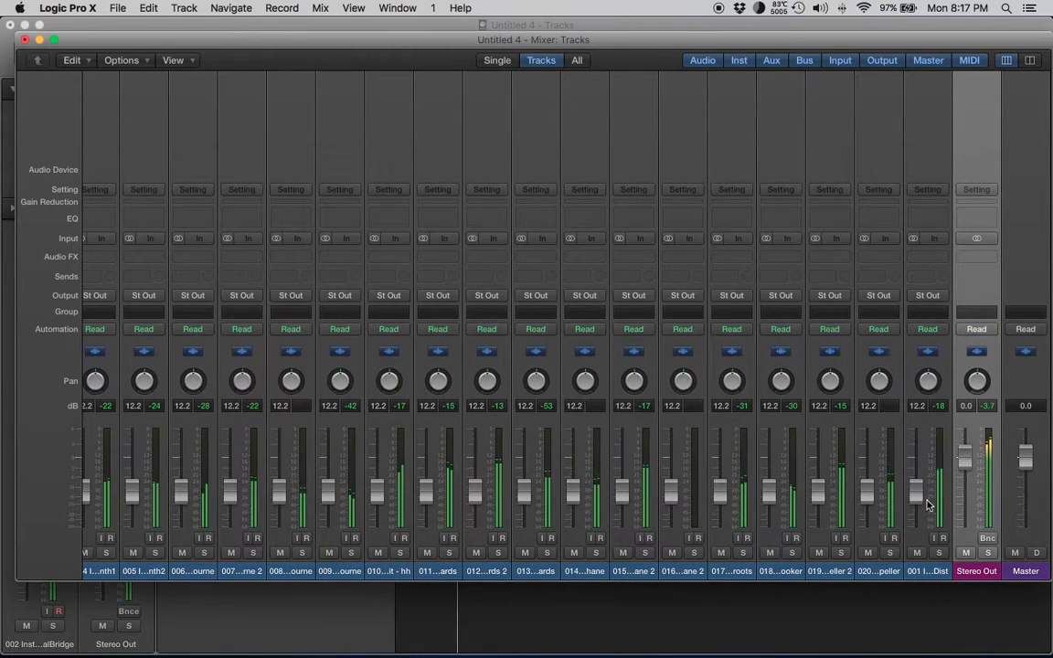
pyautogui.press('super+w')
pyautogui.moveTo(966, 630); pyautogui.dragTo(239, 28)
pyautogui.hotkey('ctrl', 'Up')
pyautogui.click(332, 193)
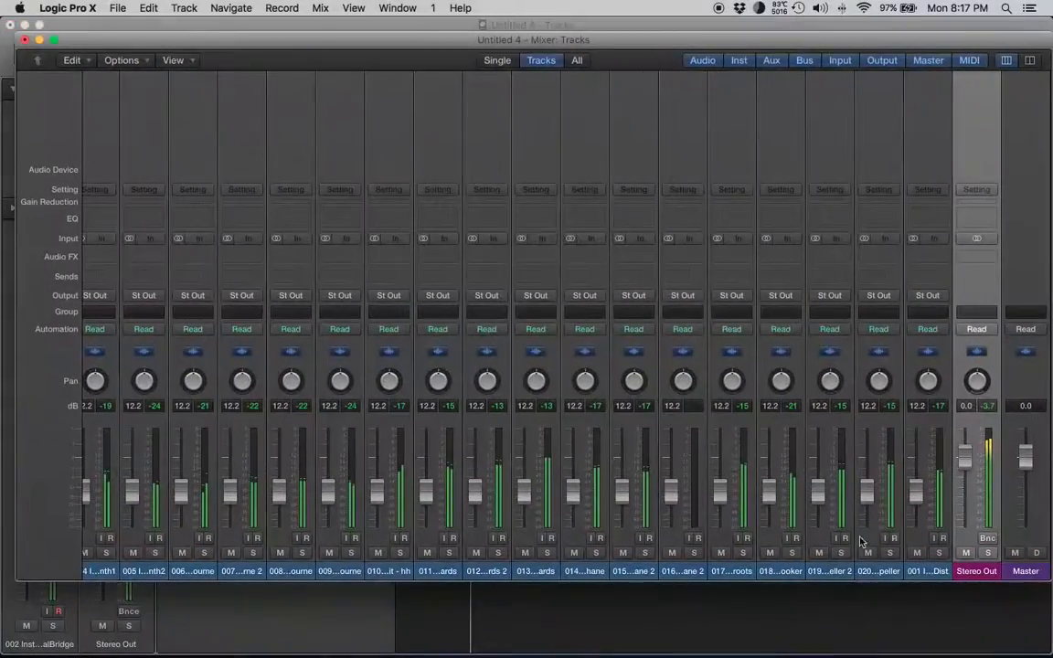
# Step: Select all channel strips from 001 LD Dist back to Audio 1 and raise the instrument and drum faders together to -10.0 dB
pyautogui.click(930, 573)
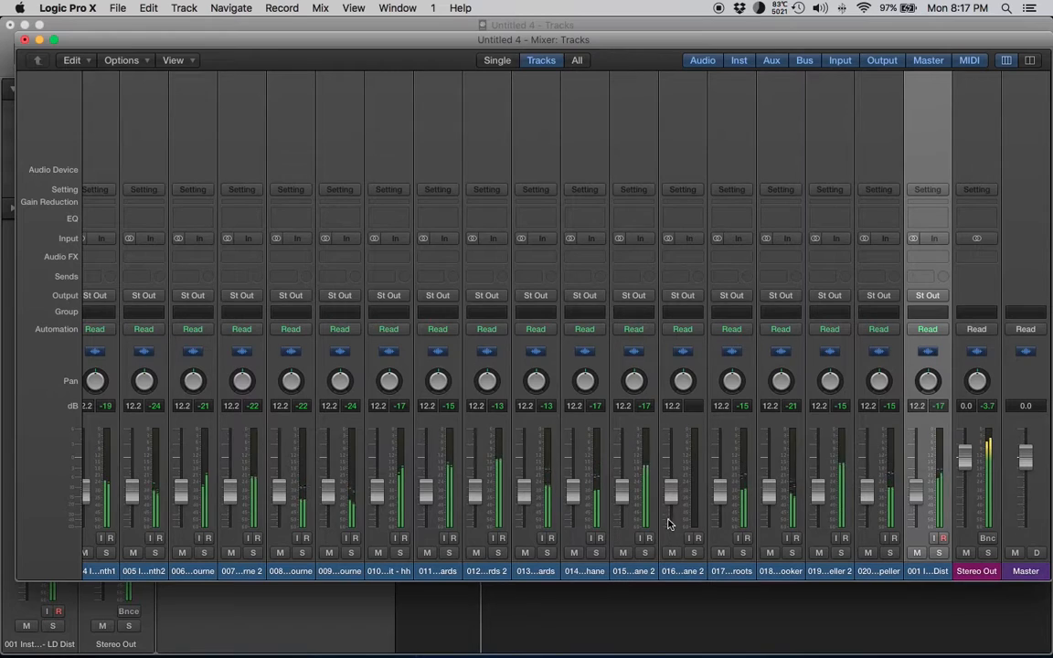
pyautogui.hscroll(-5, 438, 512)
pyautogui.hscroll(-3, 438, 511)
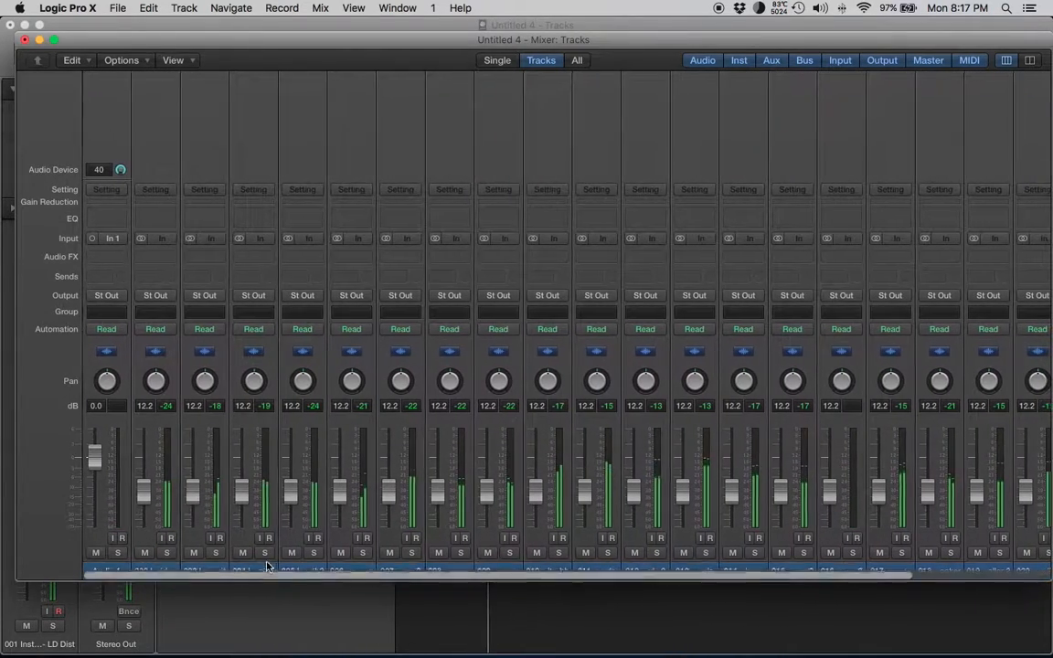
pyautogui.keyDown('shift'); pyautogui.click(101, 568); pyautogui.keyUp('shift')
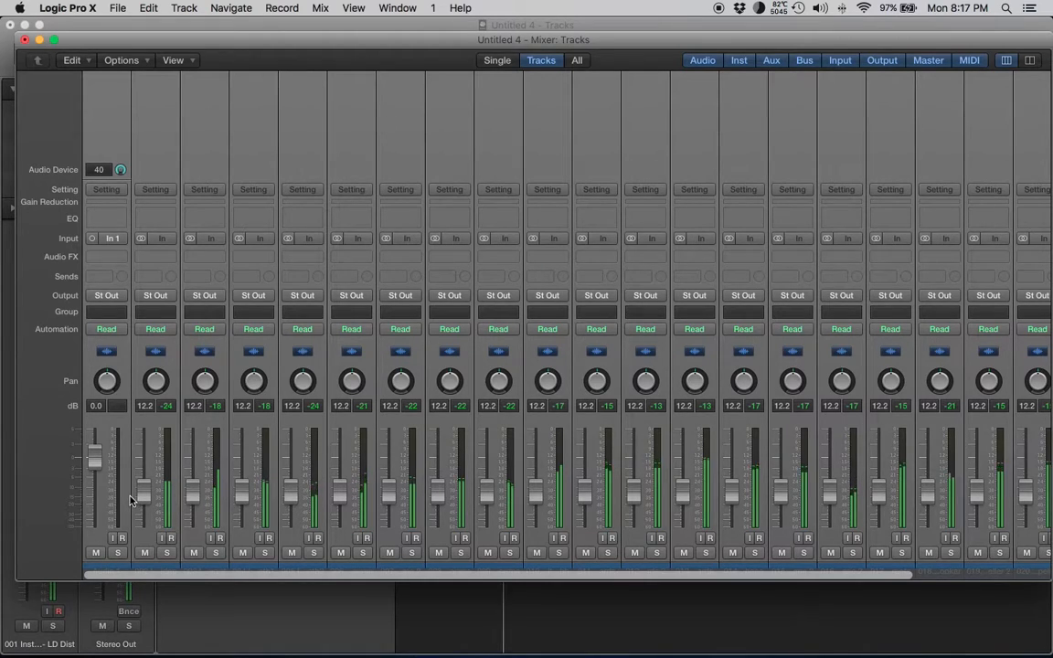
pyautogui.moveTo(142, 492); pyautogui.dragTo(142, 489)
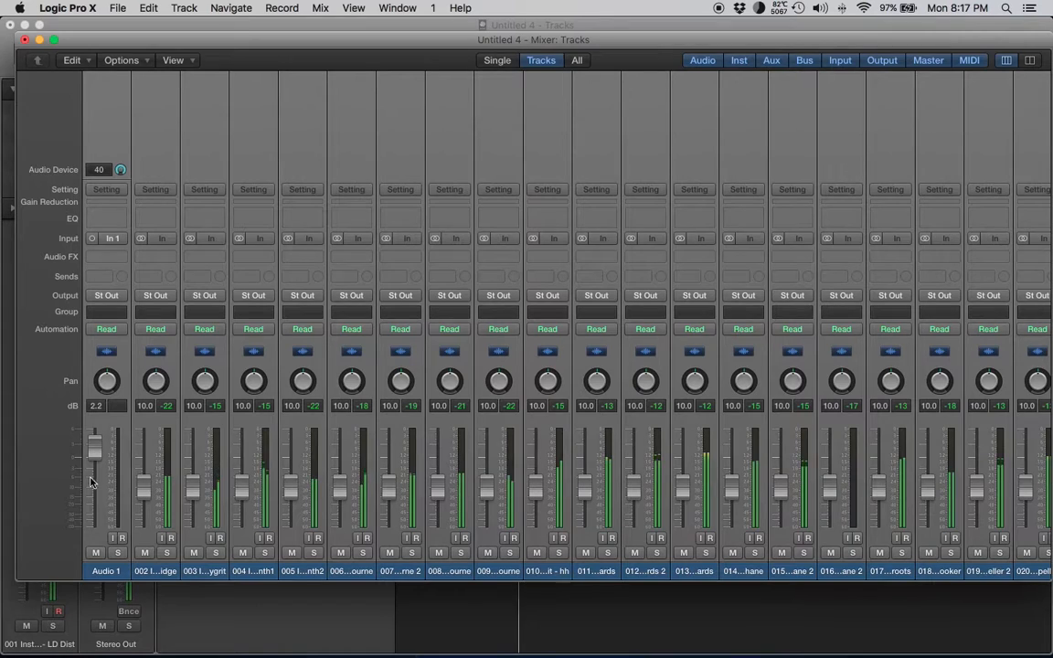
# Step: Deselect the group, reset the Audio 1 fader to 0.0 dB, and reset the Stereo Out peak level indicator
pyautogui.click(139, 571)
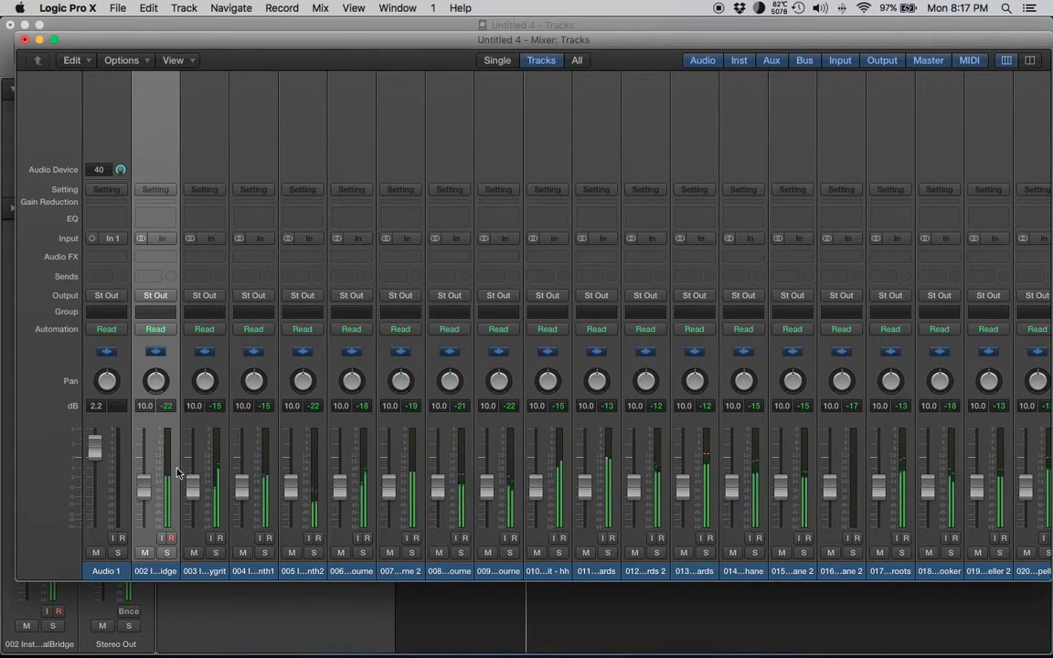
pyautogui.keyDown('alt'); pyautogui.click(94, 447); pyautogui.keyUp('alt')
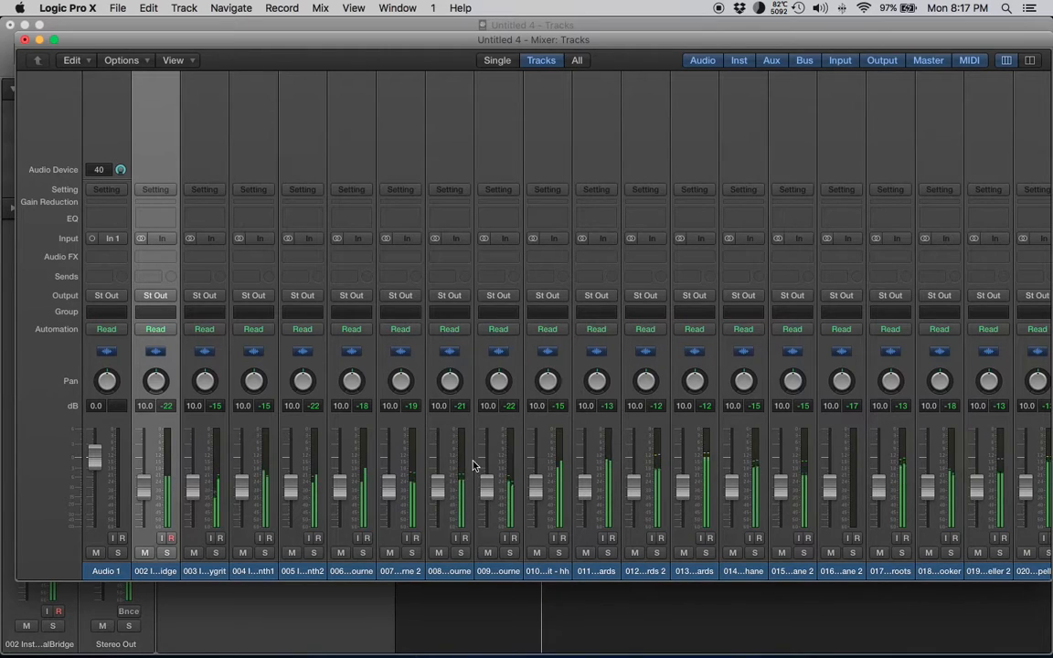
pyautogui.hscroll(5, 508, 466)
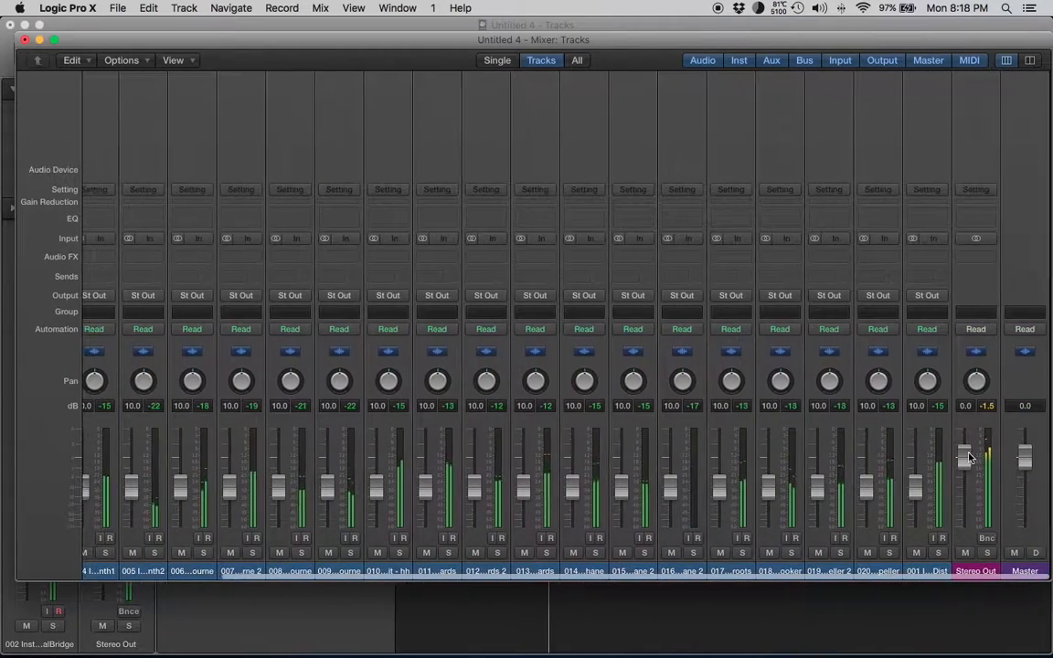
pyautogui.click(988, 406)
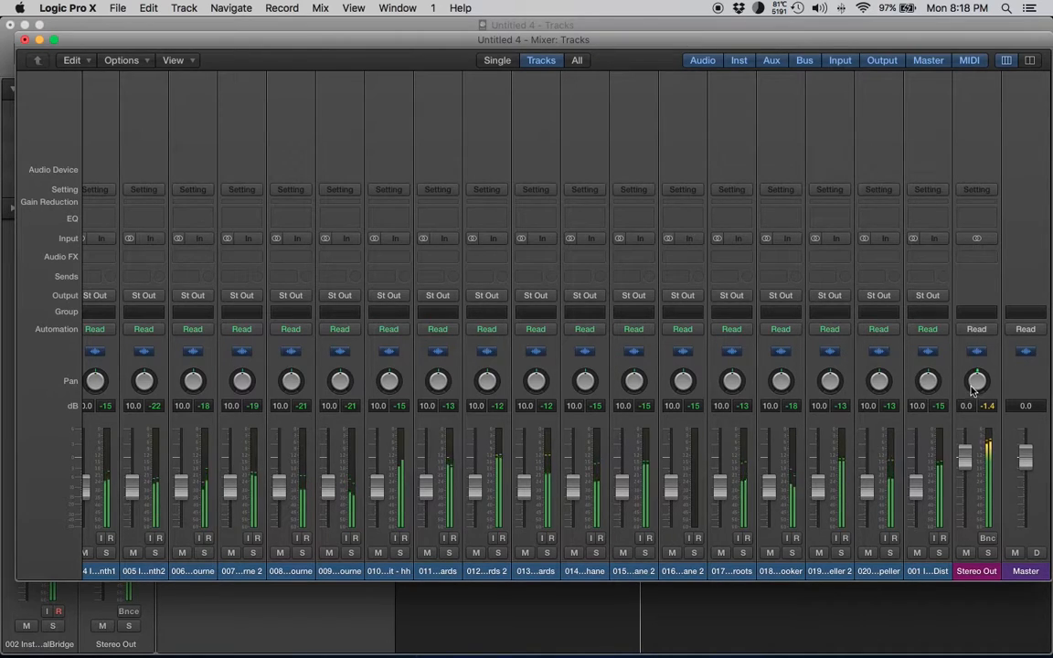
# Step: Stop playback and close the Untitled 4 project with its Tracks and Mixer windows
pyautogui.press('super+w')
pyautogui.press('space')
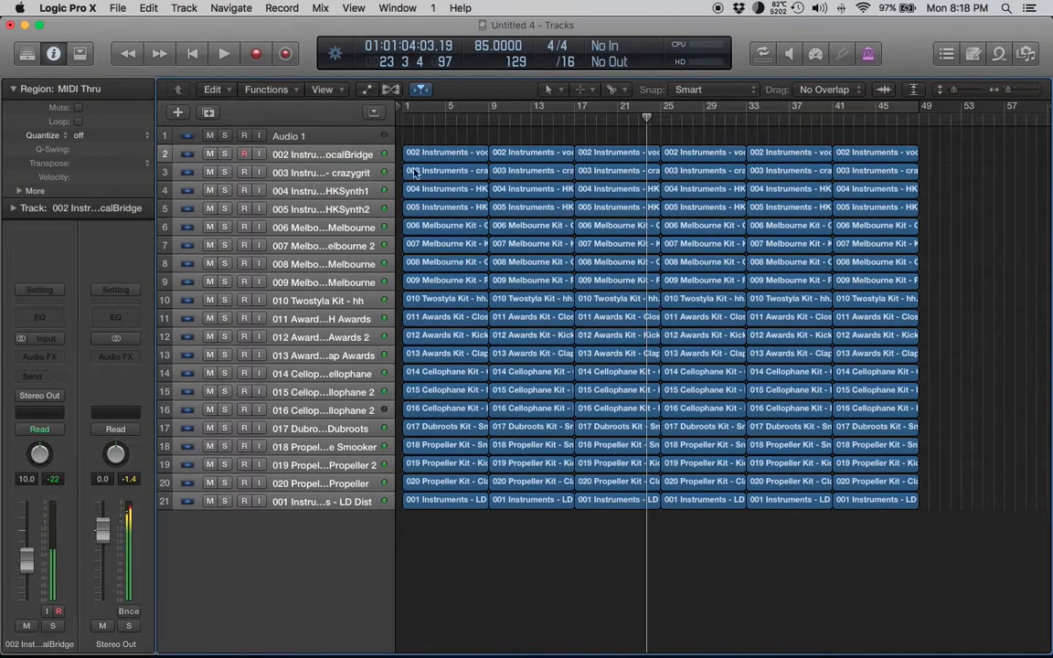
pyautogui.click(7, 26)
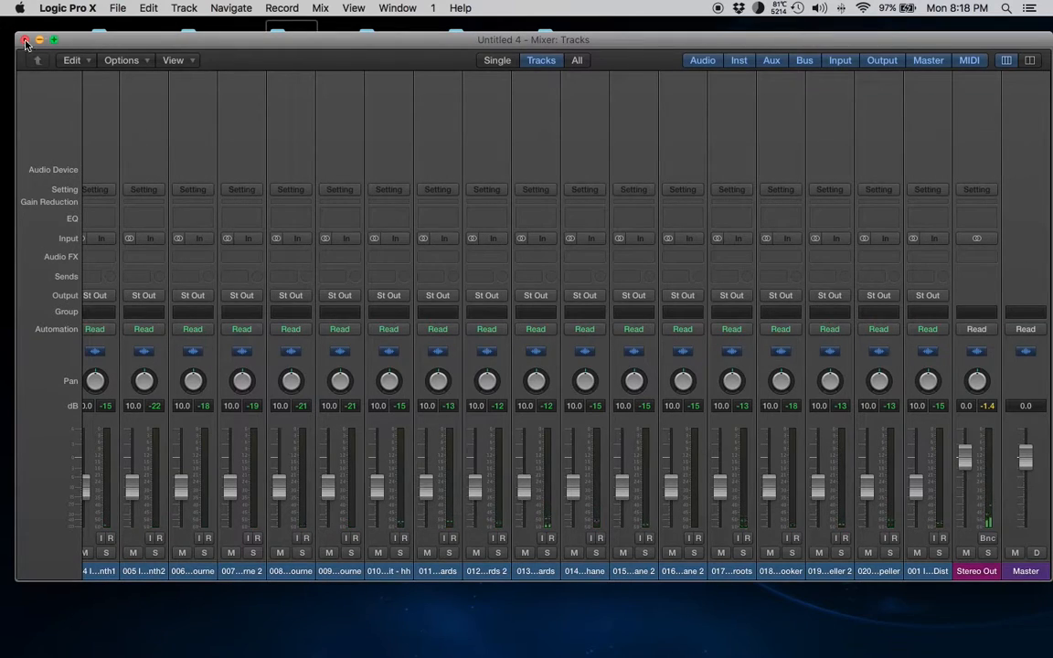
pyautogui.click(26, 43)
pyautogui.click(468, 234)
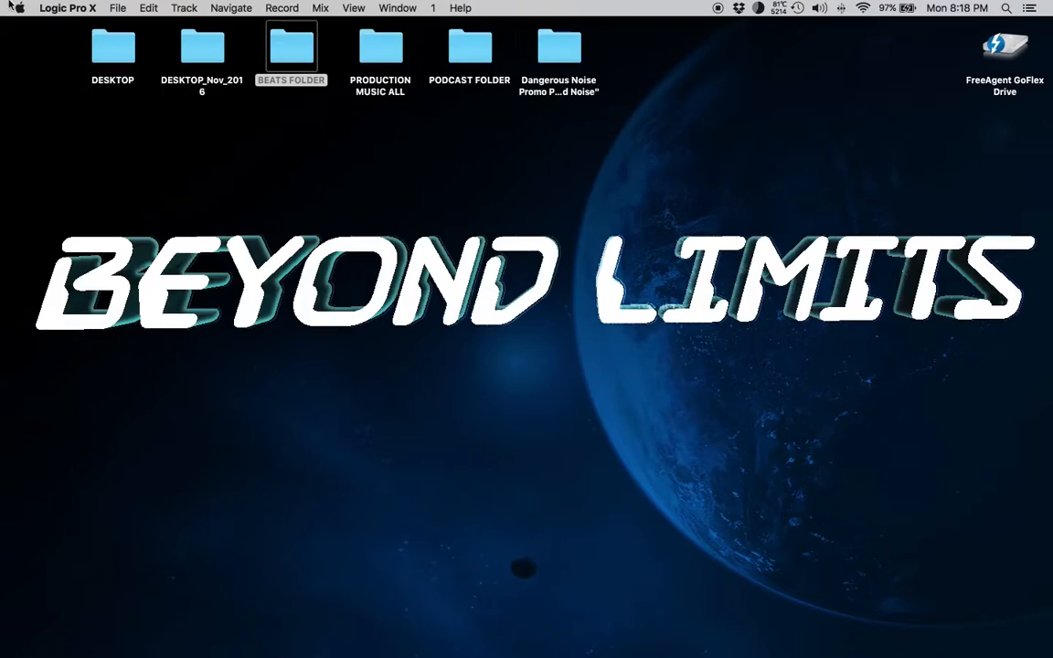
pyautogui.click(118, 7)
pyautogui.moveTo(128, 68)
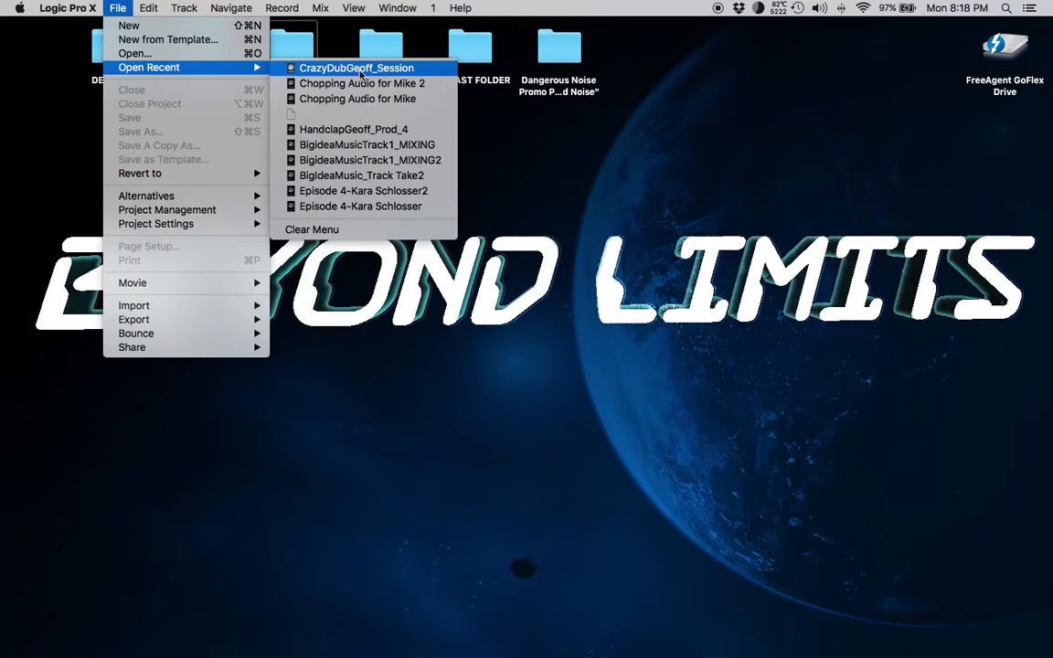
pyautogui.click(148, 55)
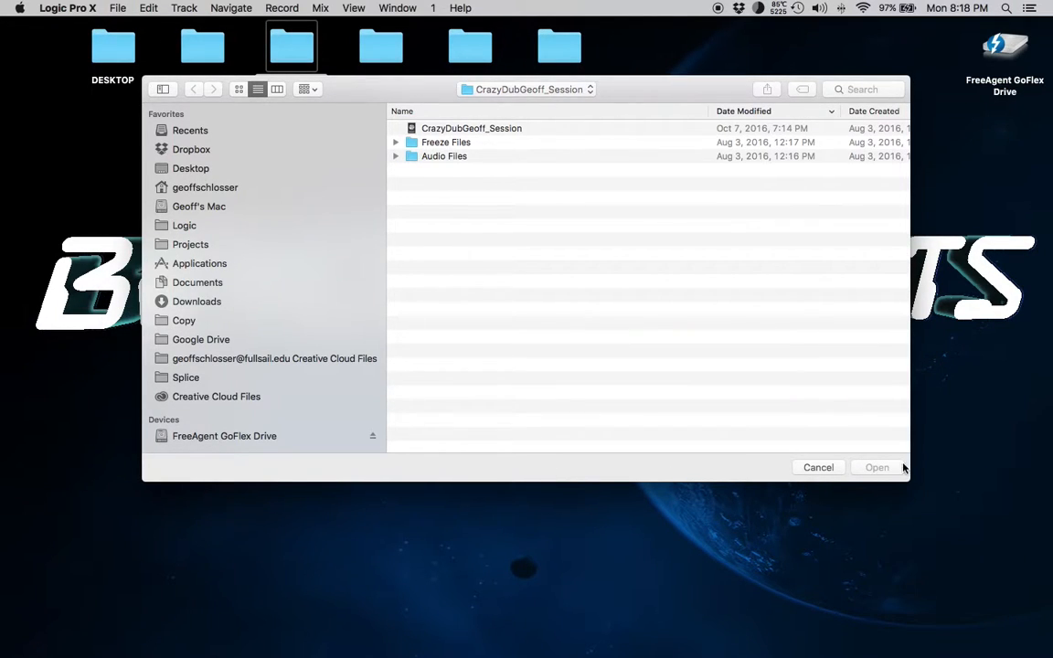
pyautogui.click(818, 467)
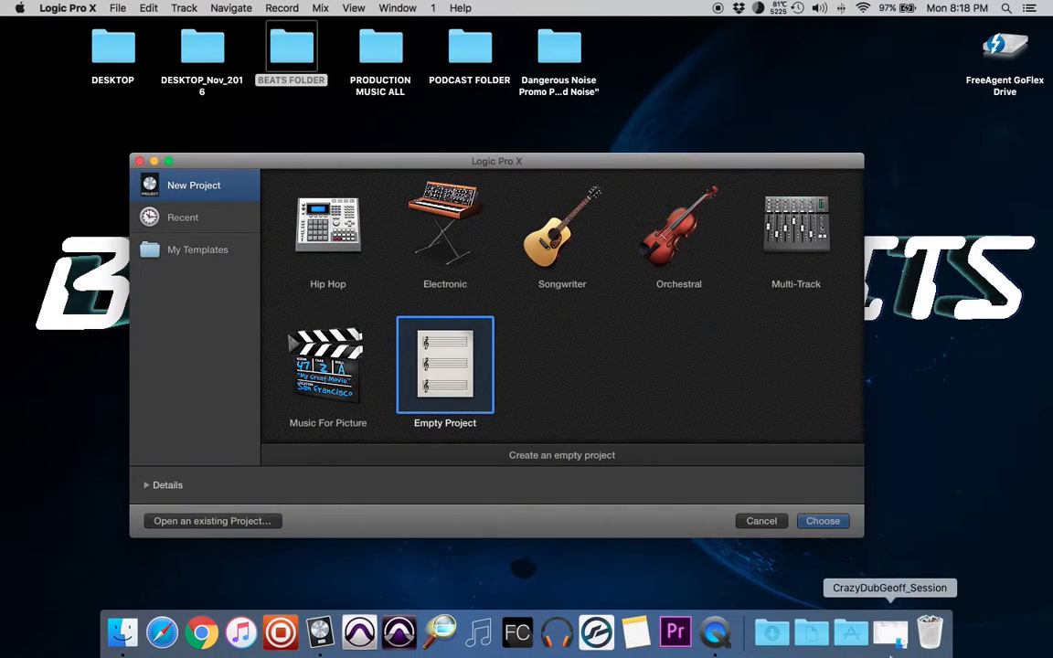
# Step: Open the CrazyDubGeoff_Session project from its minimized Finder folder window and fit the whole arrangement in view
pyautogui.click(889, 632)
pyautogui.doubleClick(633, 311)
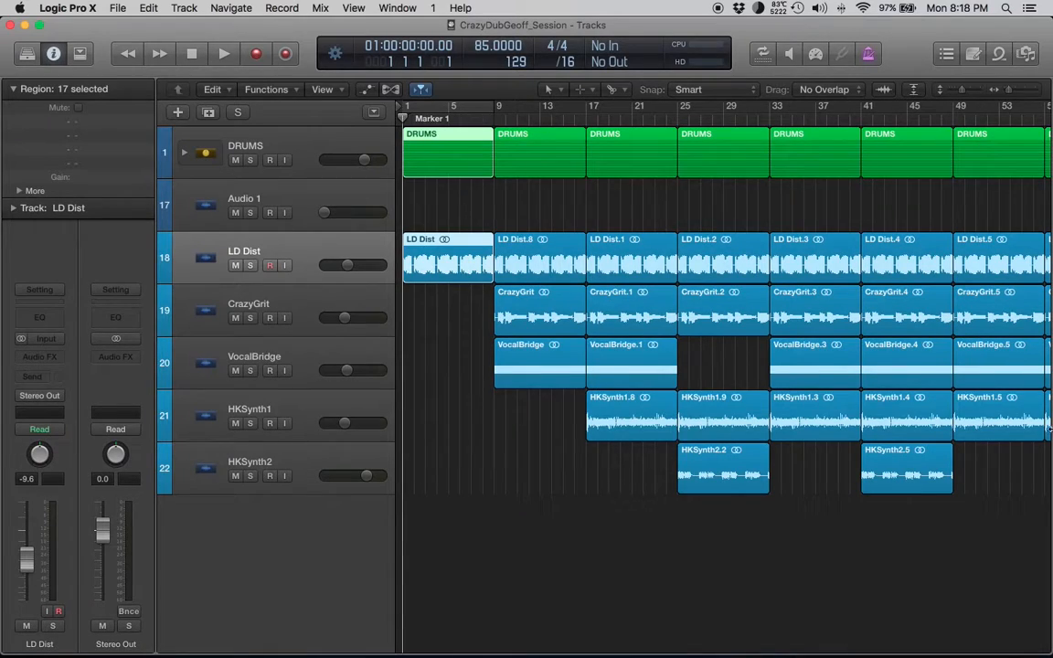
pyautogui.press('super+Left')
pyautogui.press('super+Left')
pyautogui.press('super+Left')
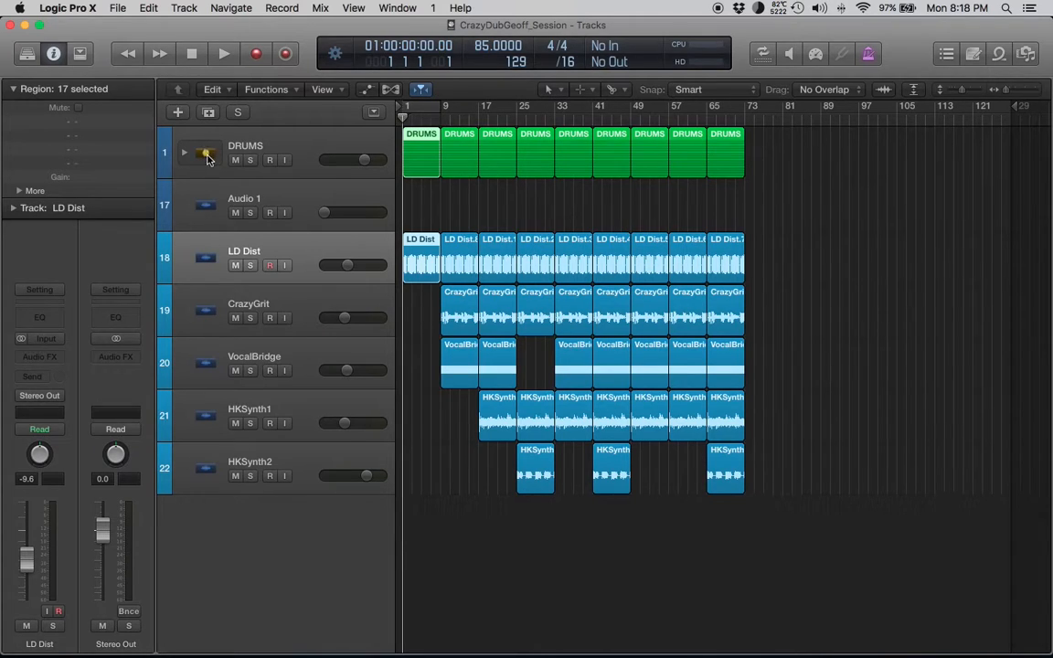
# Step: Expand the DRUMS track stack, look through its subtracks from Kick1 to Hit, and collapse it again
pyautogui.click(187, 155)
pyautogui.scroll(-5, 764, 369)
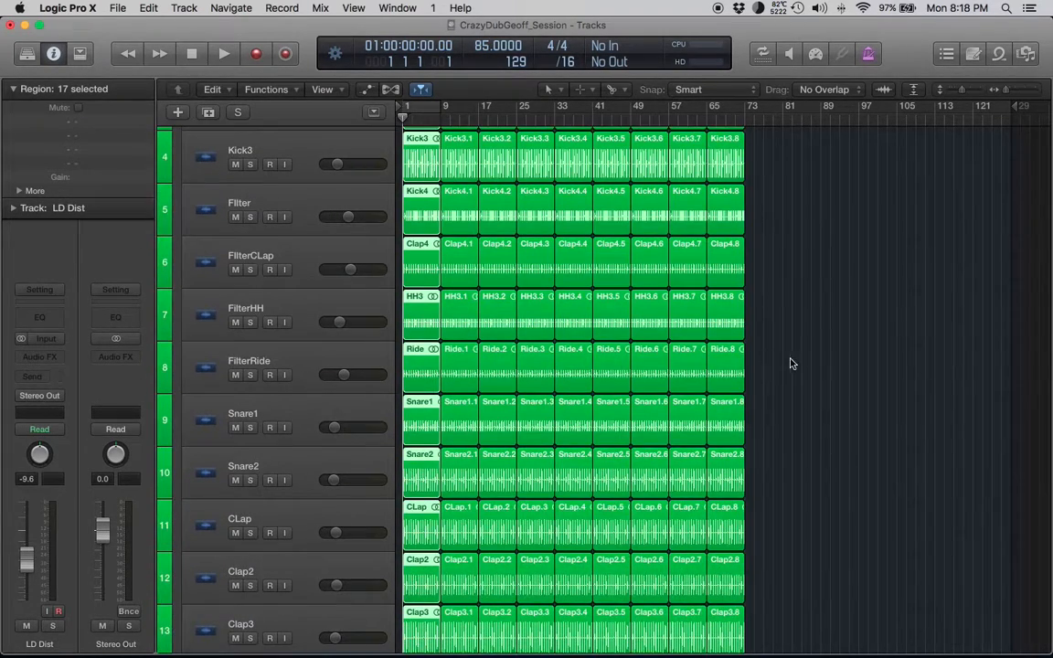
pyautogui.scroll(-2, 836, 457)
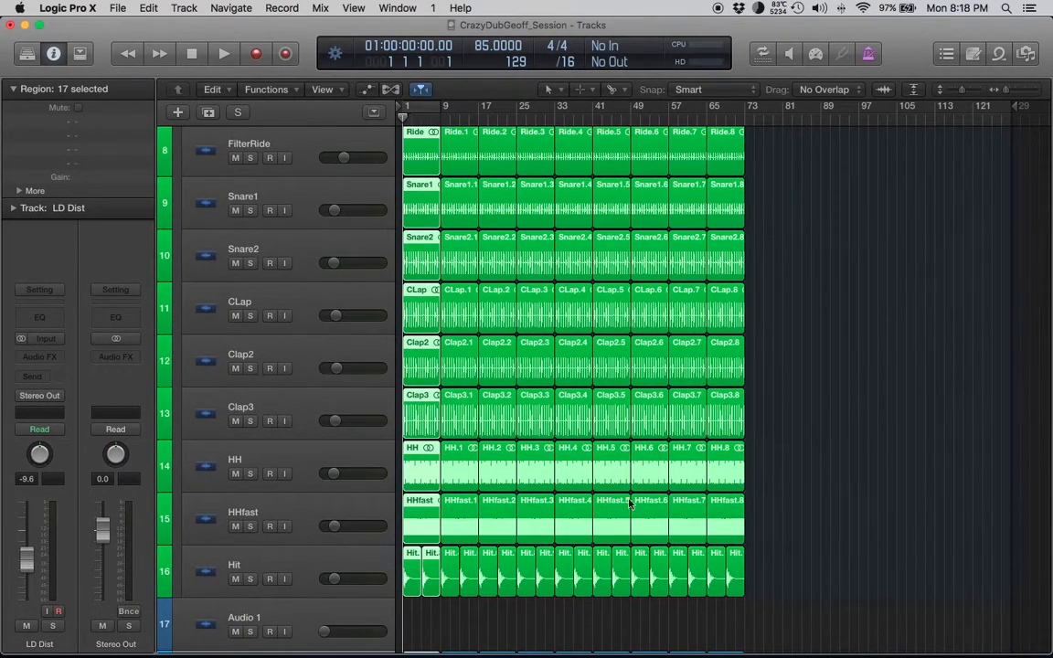
pyautogui.scroll(7, 384, 457)
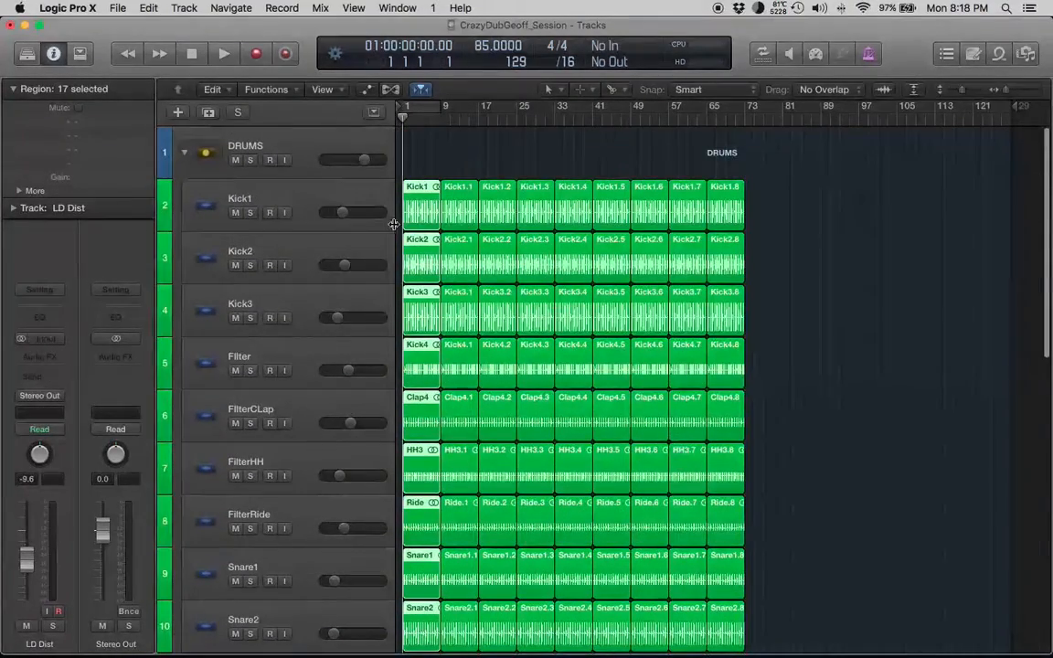
pyautogui.click(184, 150)
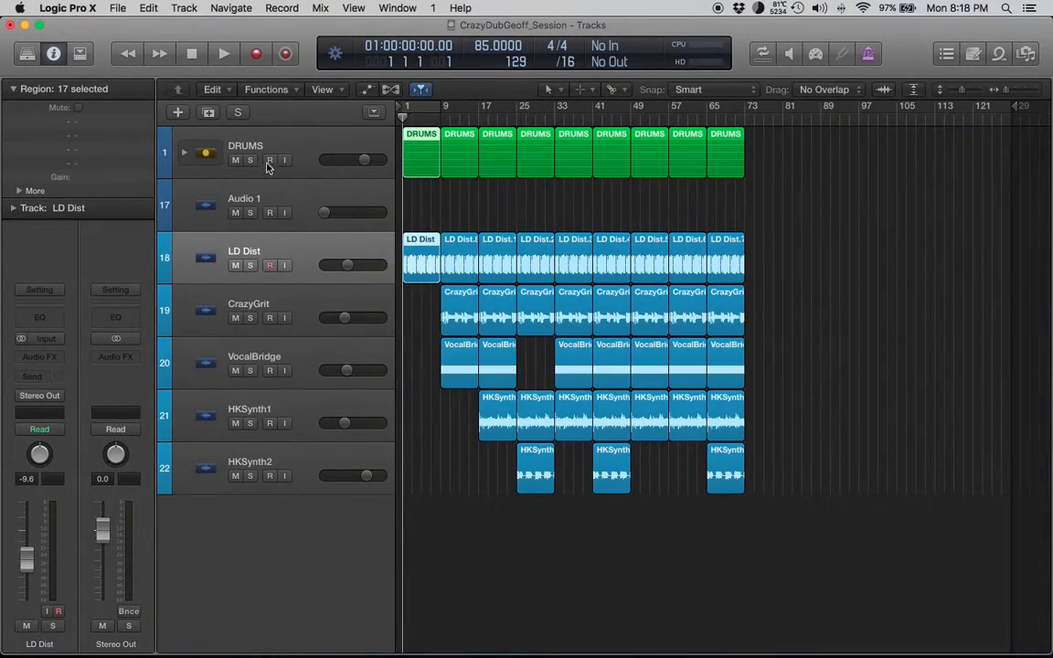
# Step: Select the DRUMS stack, examine its subtracks' fader levels and bus routing in the mixer, and return to the arrangement
pyautogui.click(266, 168)
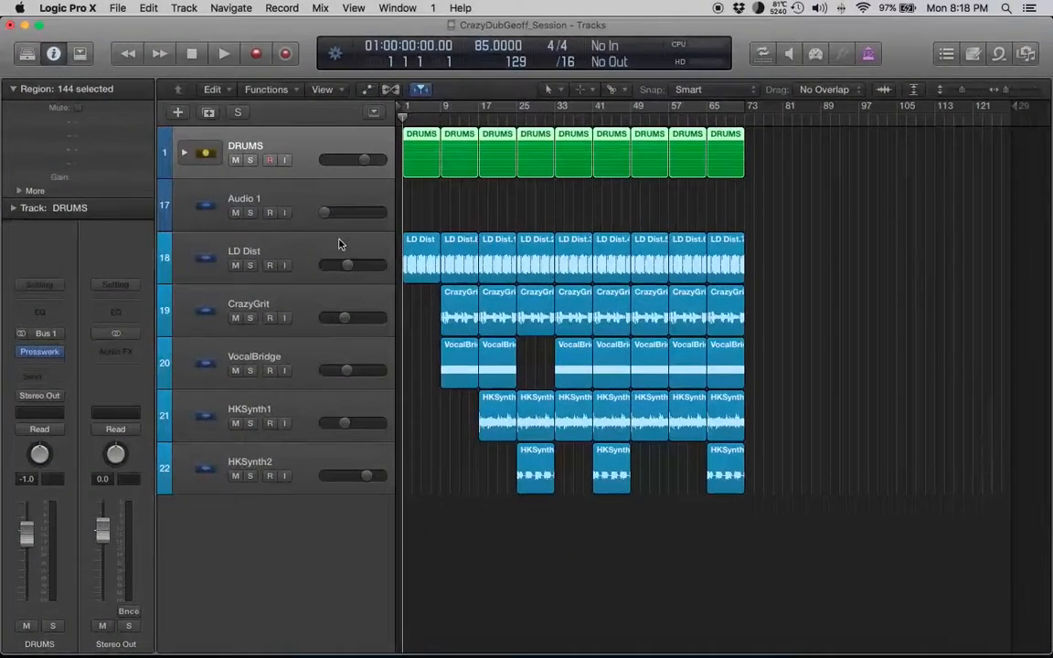
pyautogui.press('x')
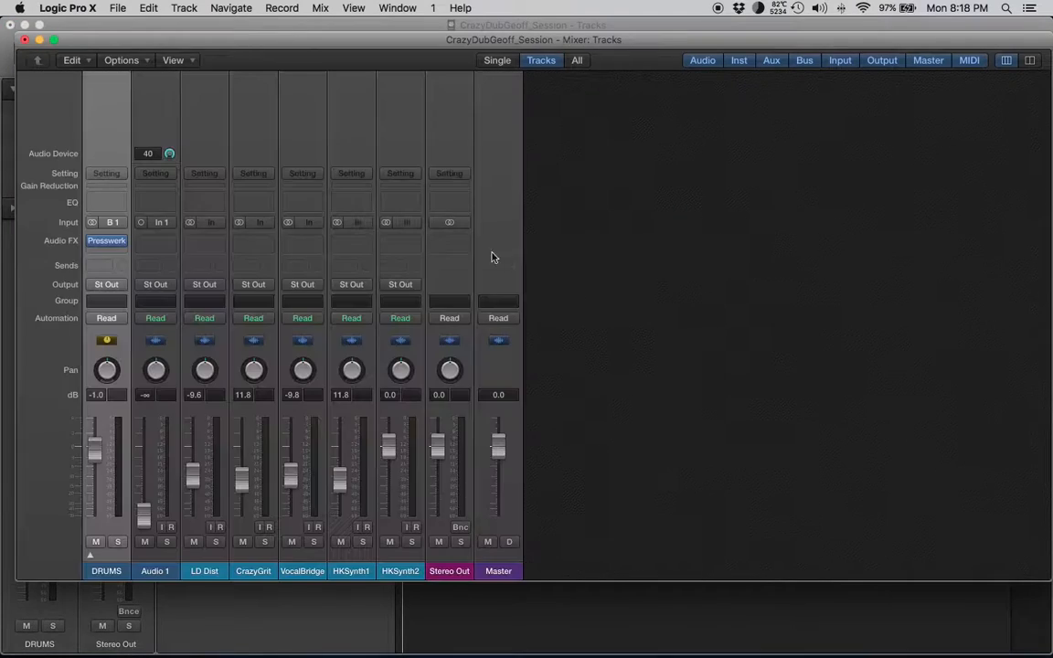
pyautogui.click(92, 556)
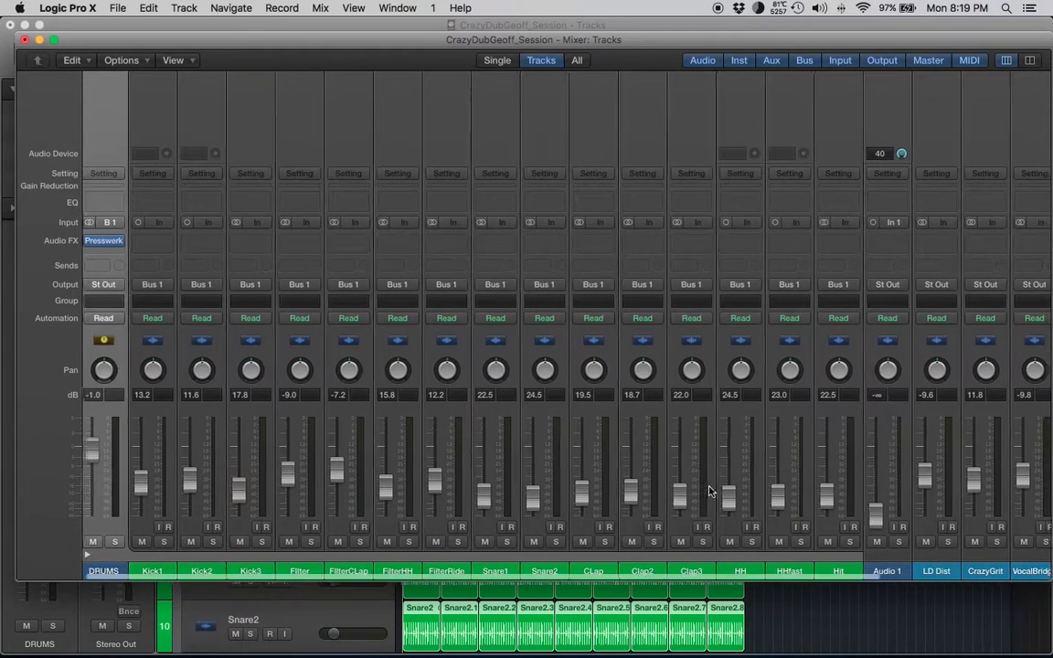
pyautogui.hscroll(5, 705, 489)
pyautogui.hscroll(2, 704, 481)
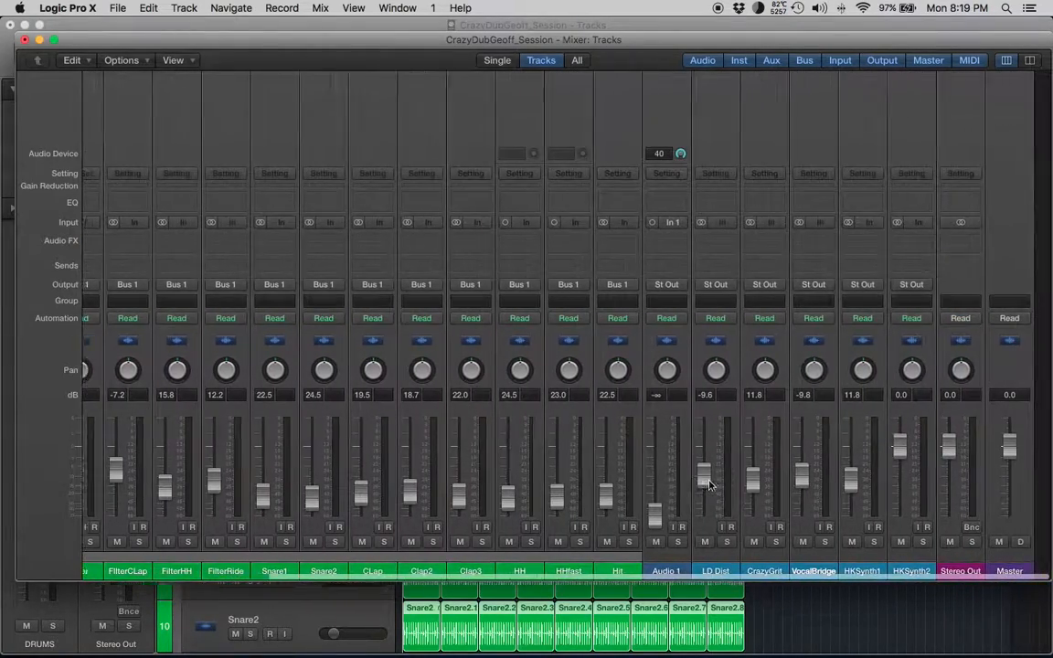
pyautogui.click(923, 423)
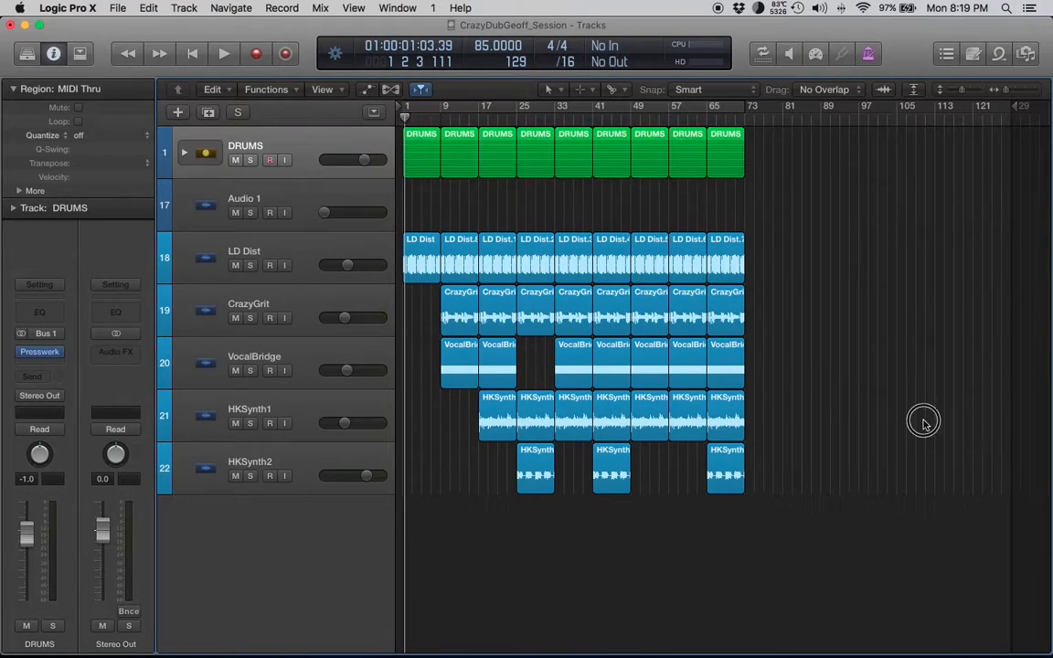